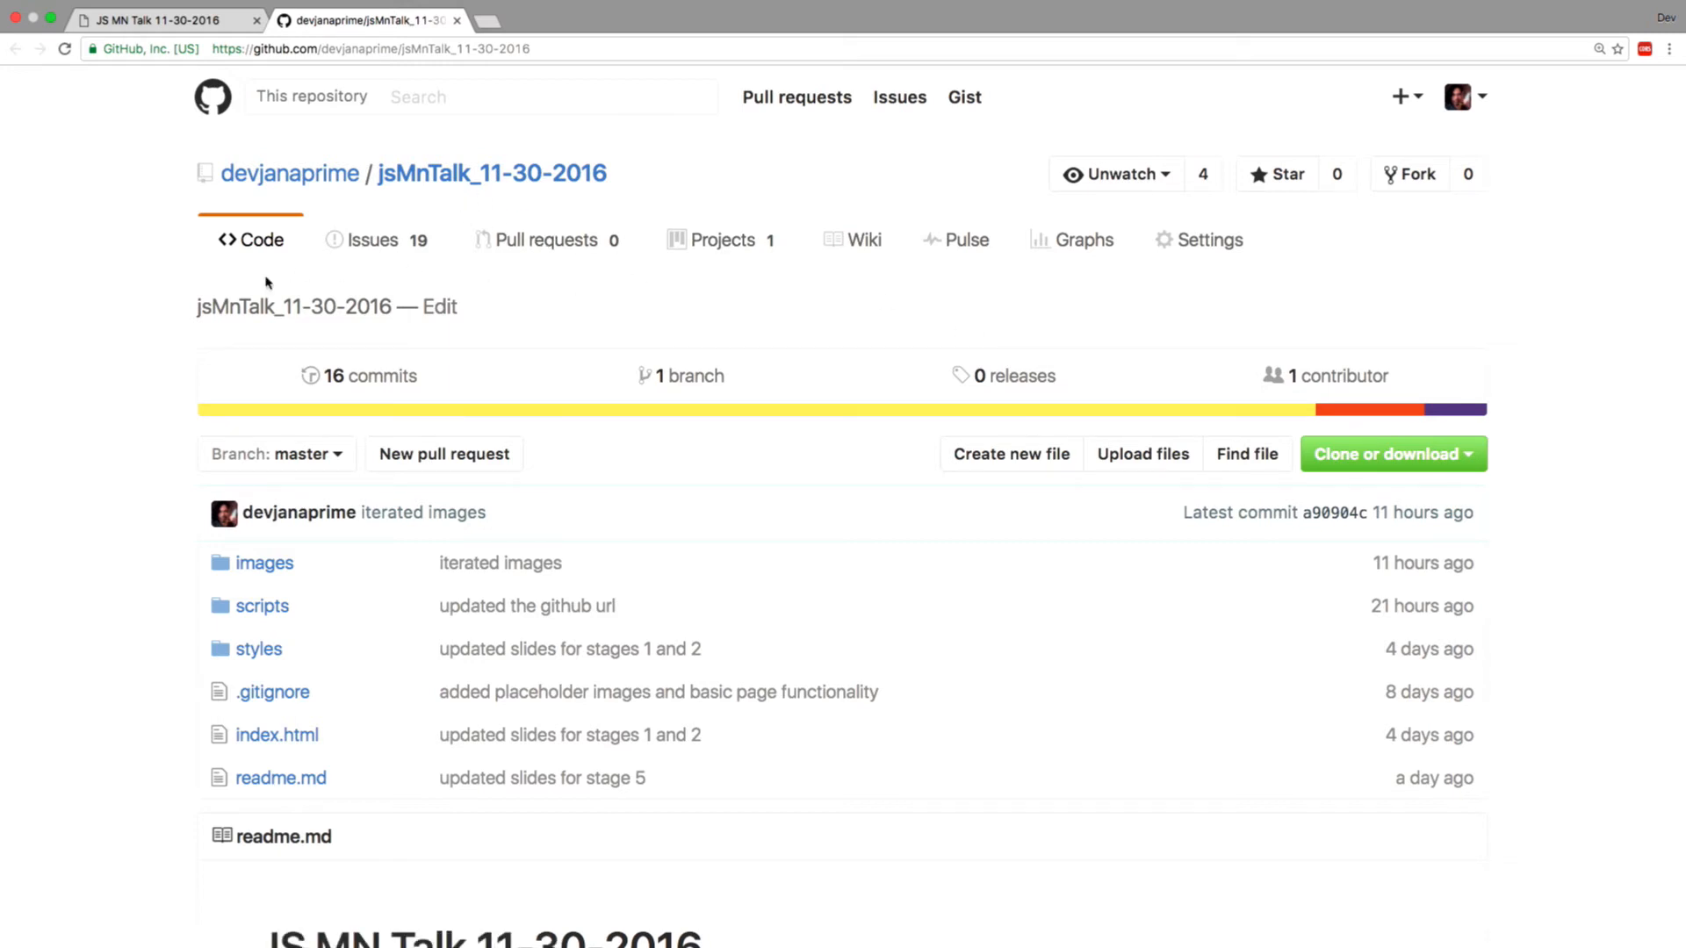
Open the repository's "JSMN talk 11-30-2013 Project" board and move the "create column" card from Todo to WIP.
key(super+equal)
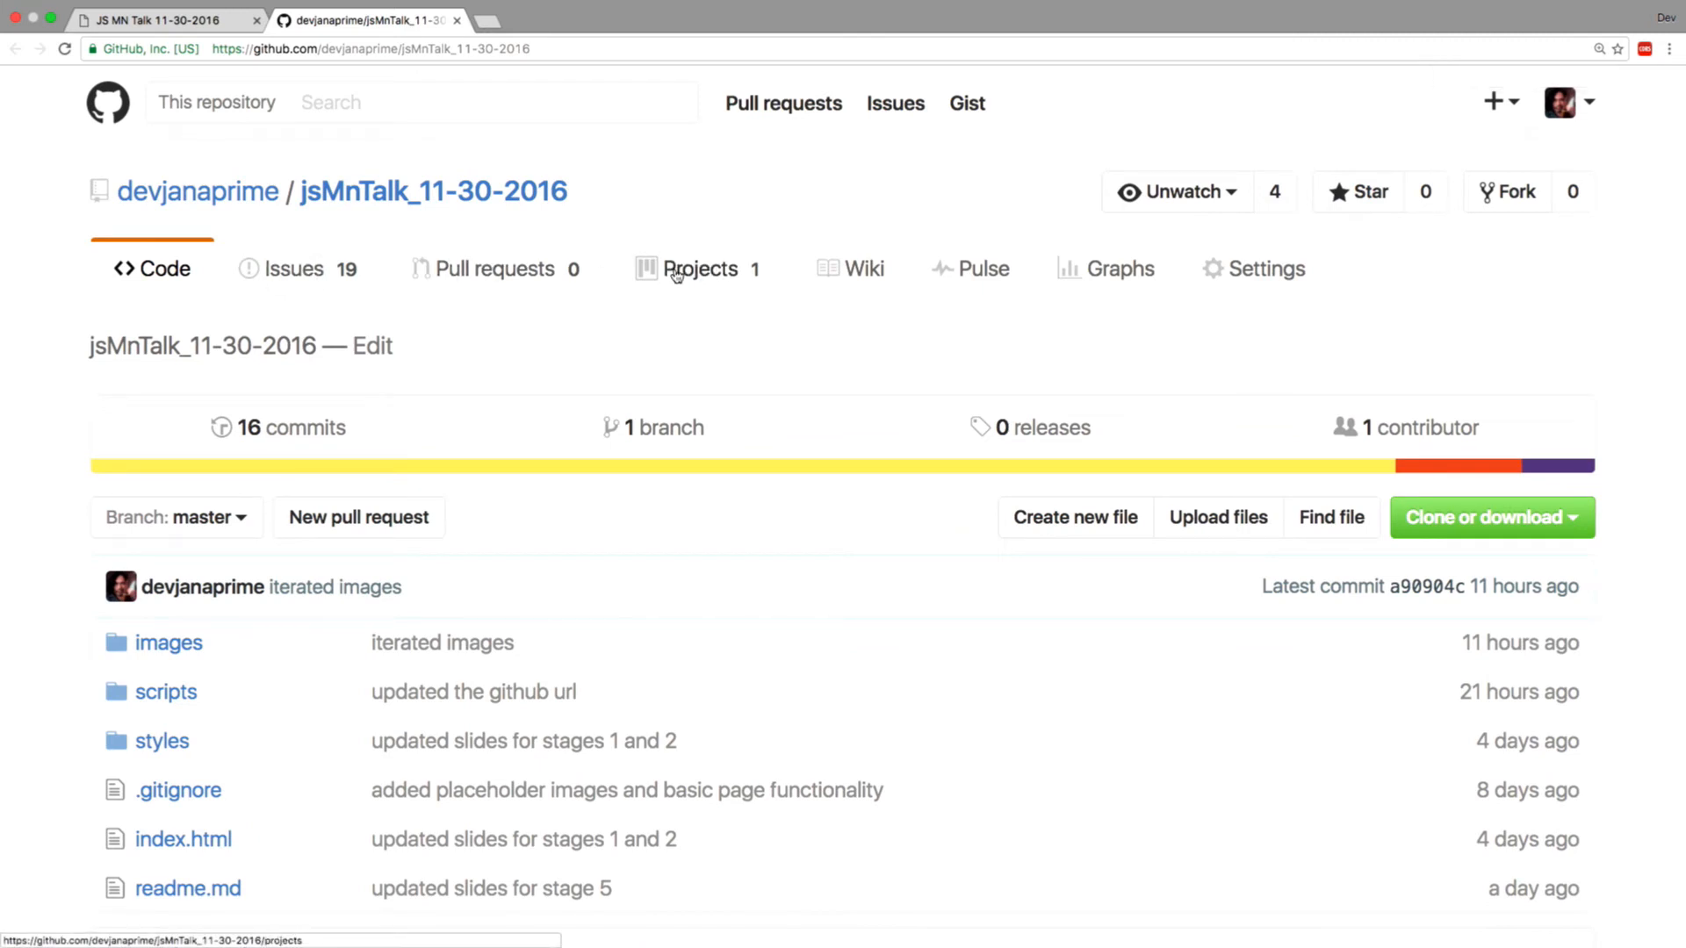
click(676, 274)
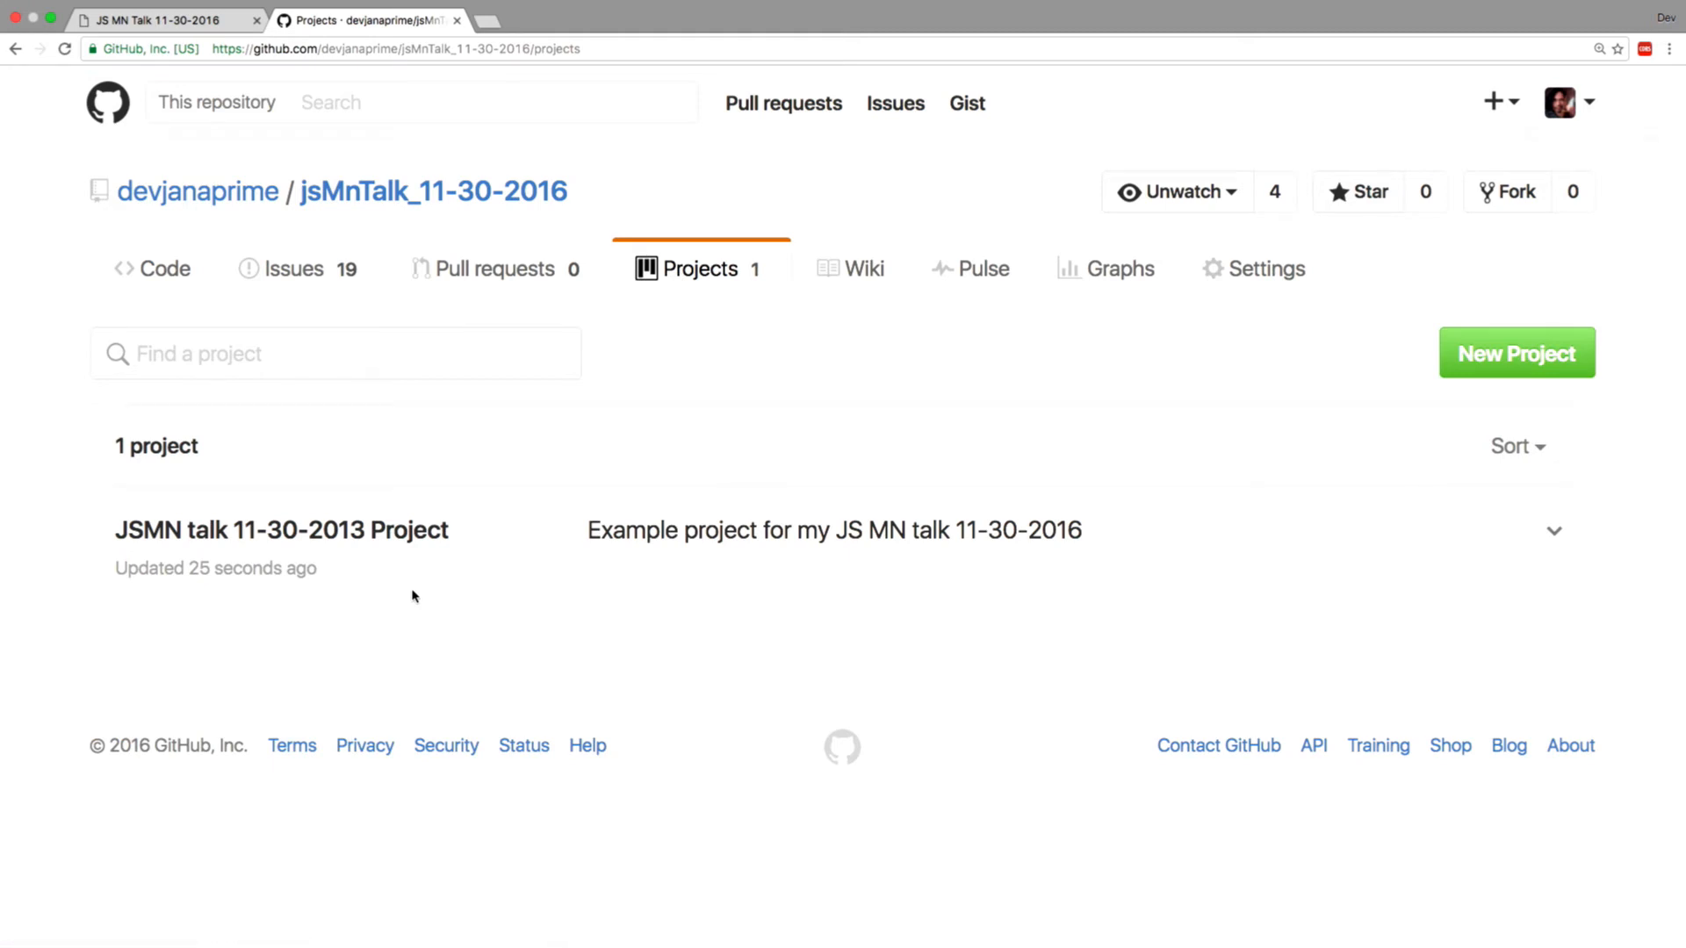
click(409, 537)
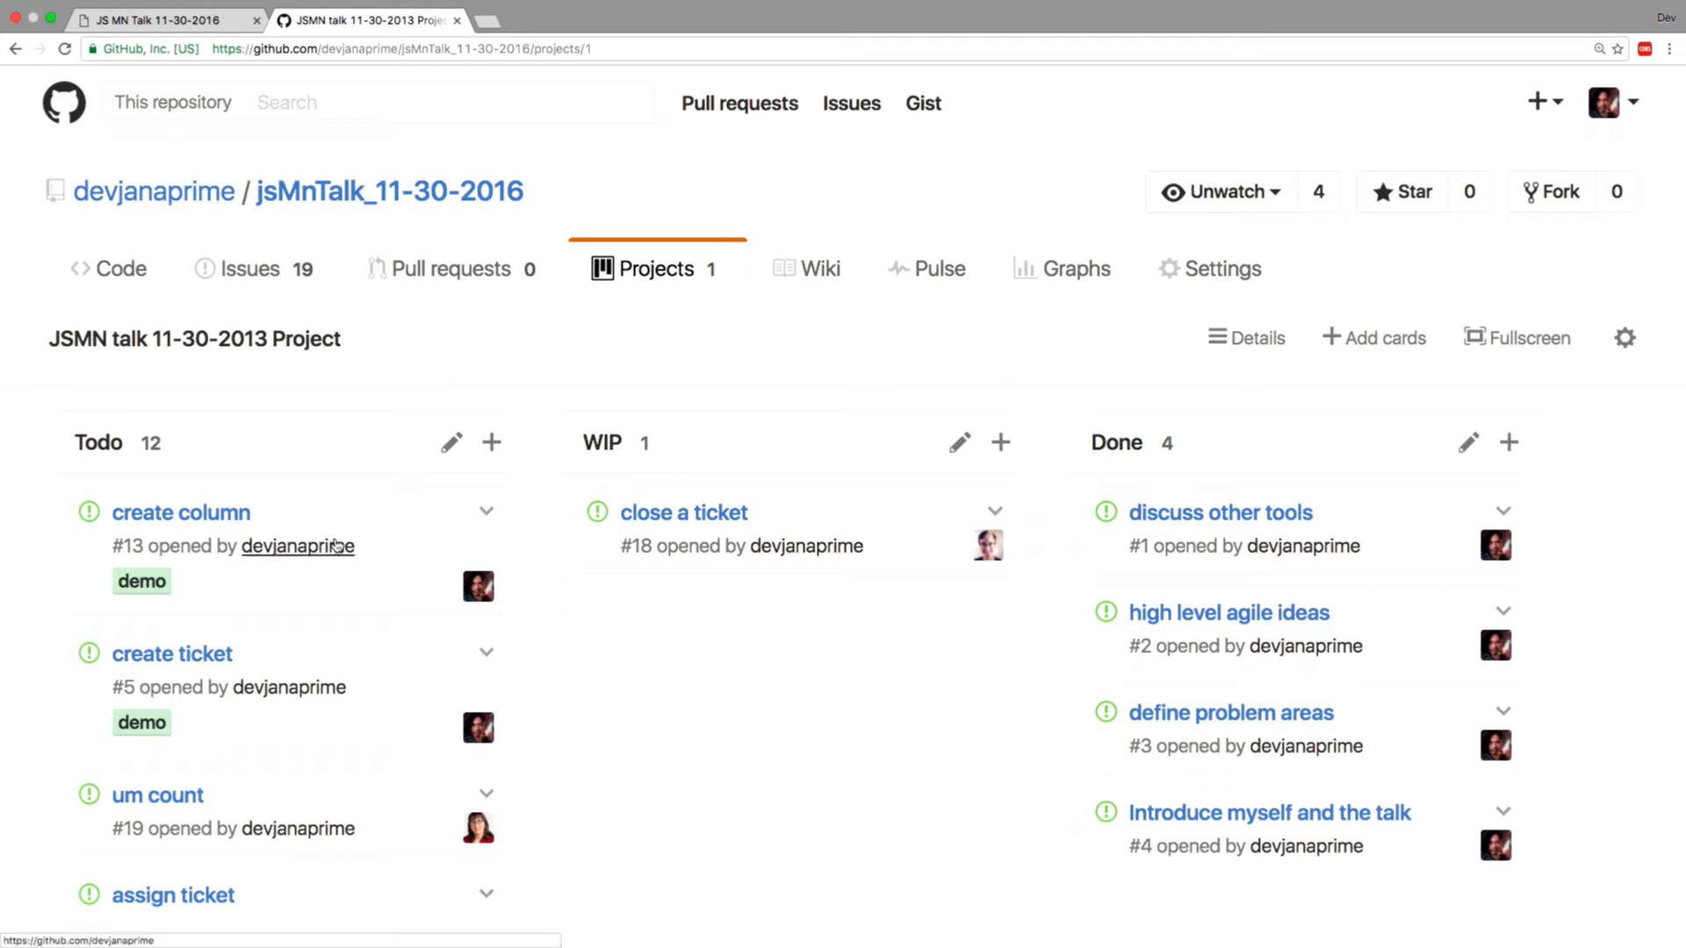
drag(323, 504, 790, 511)
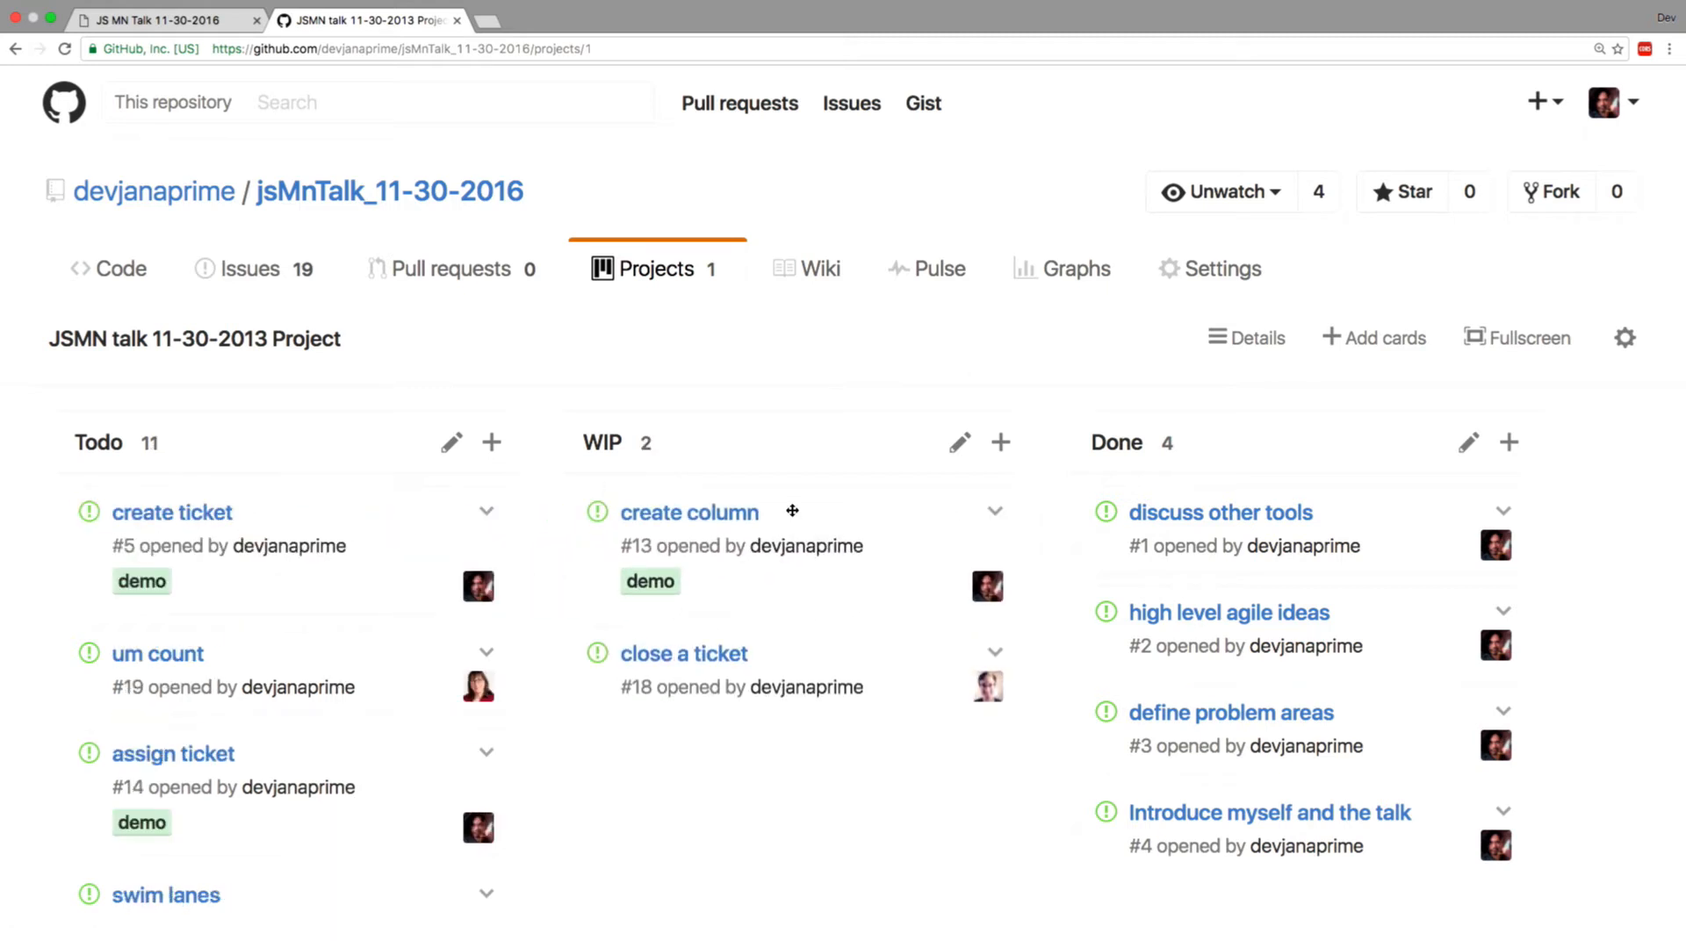
Add a column named "Freezer" to the project board and place it before the Todo column.
scroll(1084, 488, right, 5)
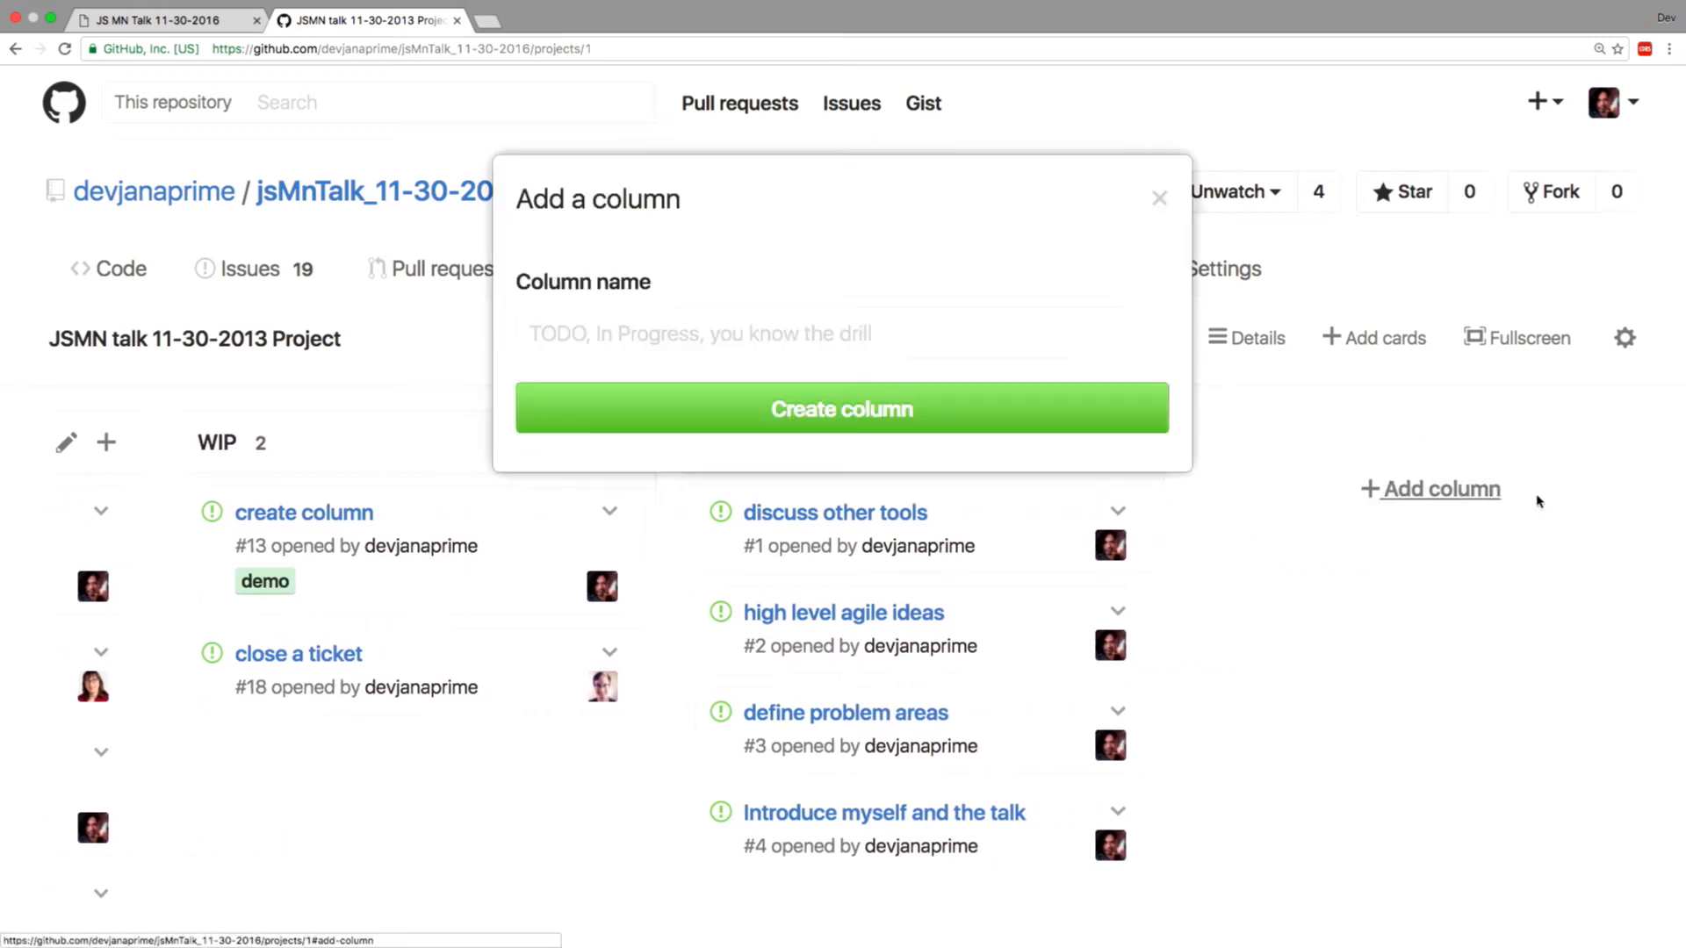
click(1493, 488)
text(Freezer)
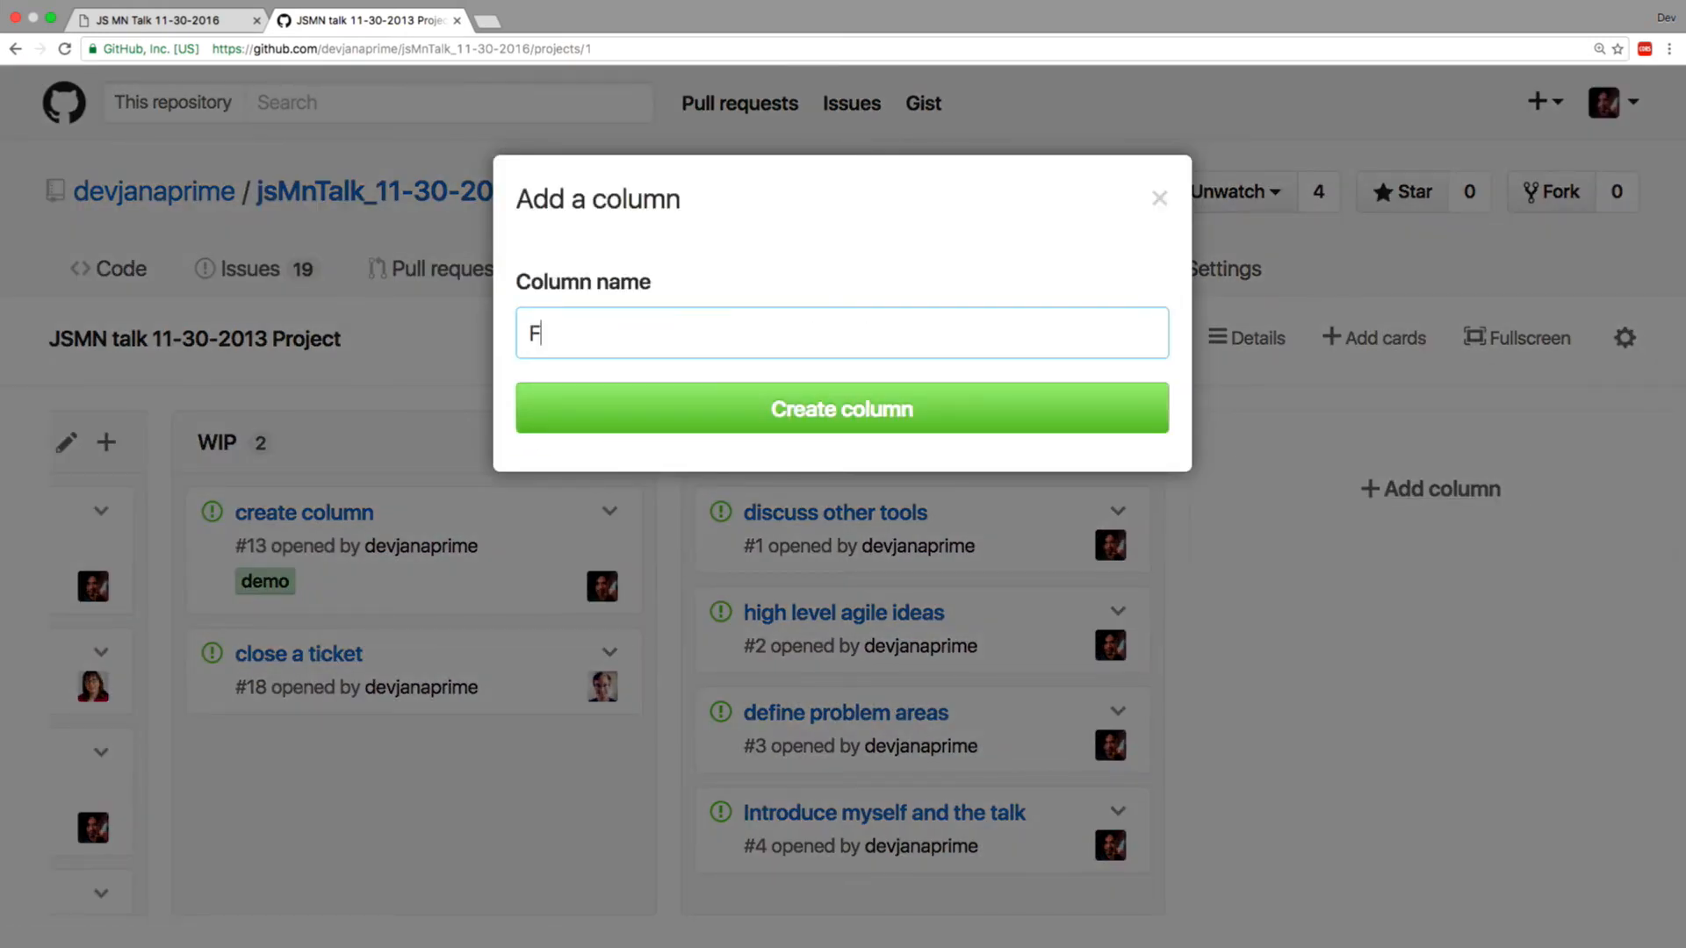
click(648, 389)
drag(579, 482, 175, 444)
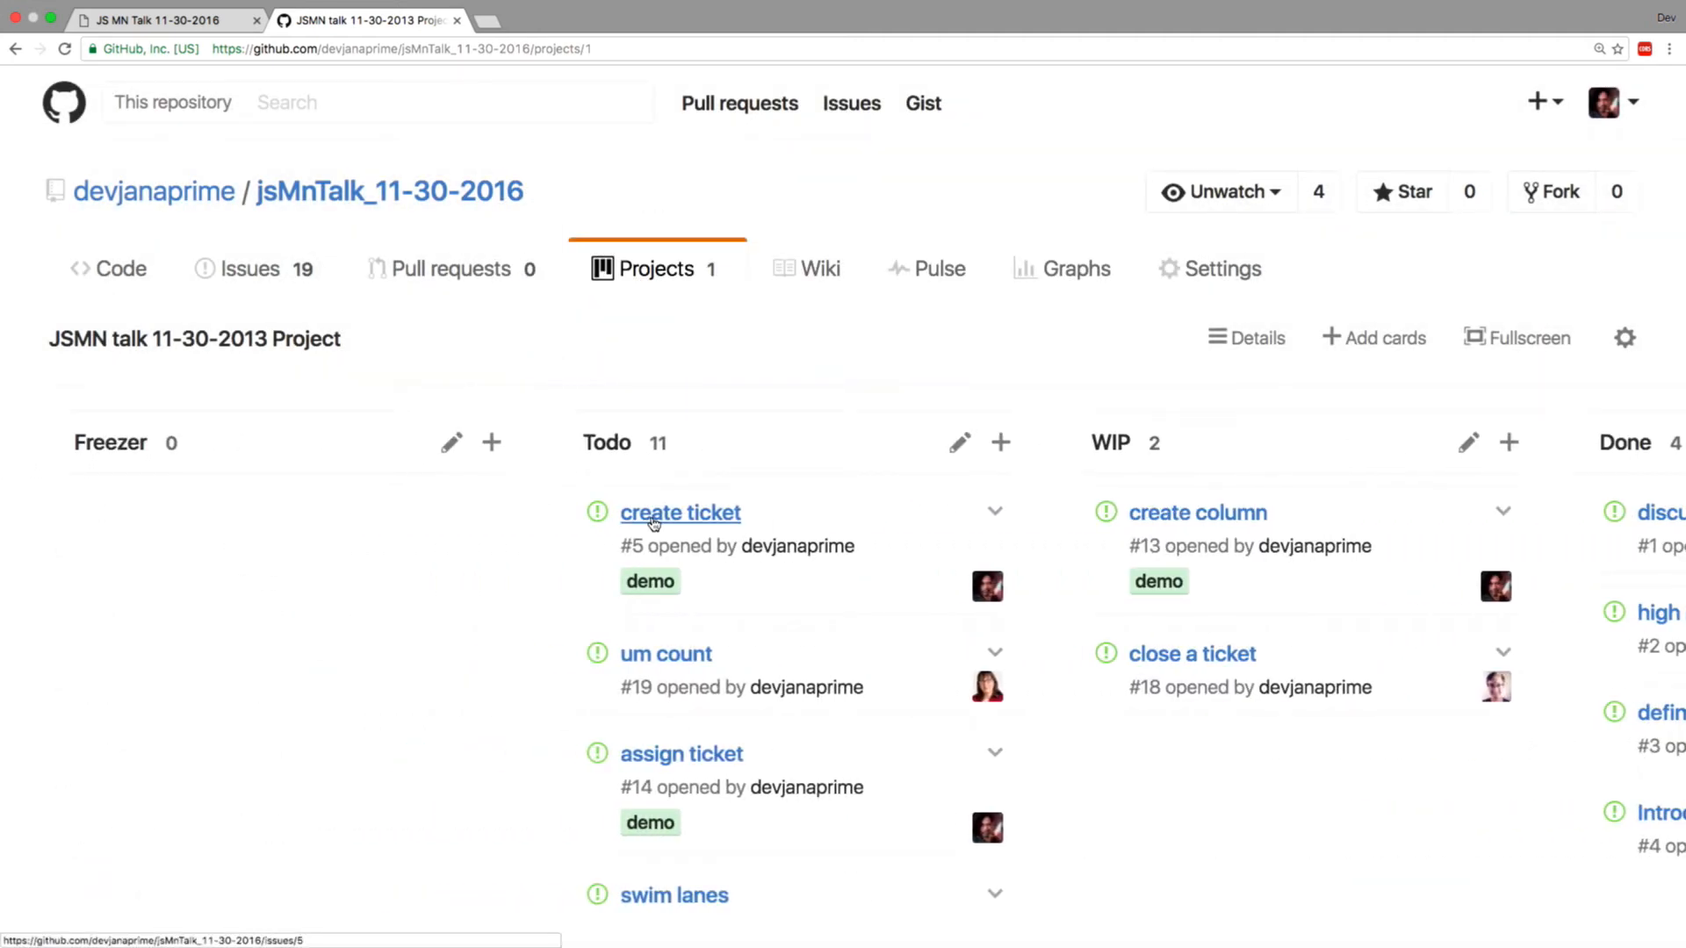
Move the stretch cards "swim lanes", "time estimates", "stand ups" and "mythical man month" from Todo to Freezer.
scroll(645, 522, down, 5)
drag(807, 621, 214, 587)
scroll(696, 713, down, 2)
drag(697, 713, 224, 650)
scroll(652, 663, down, 1)
scroll(652, 663, down, 3)
drag(670, 647, 263, 790)
drag(764, 756, 301, 802)
scroll(846, 865, up, 5)
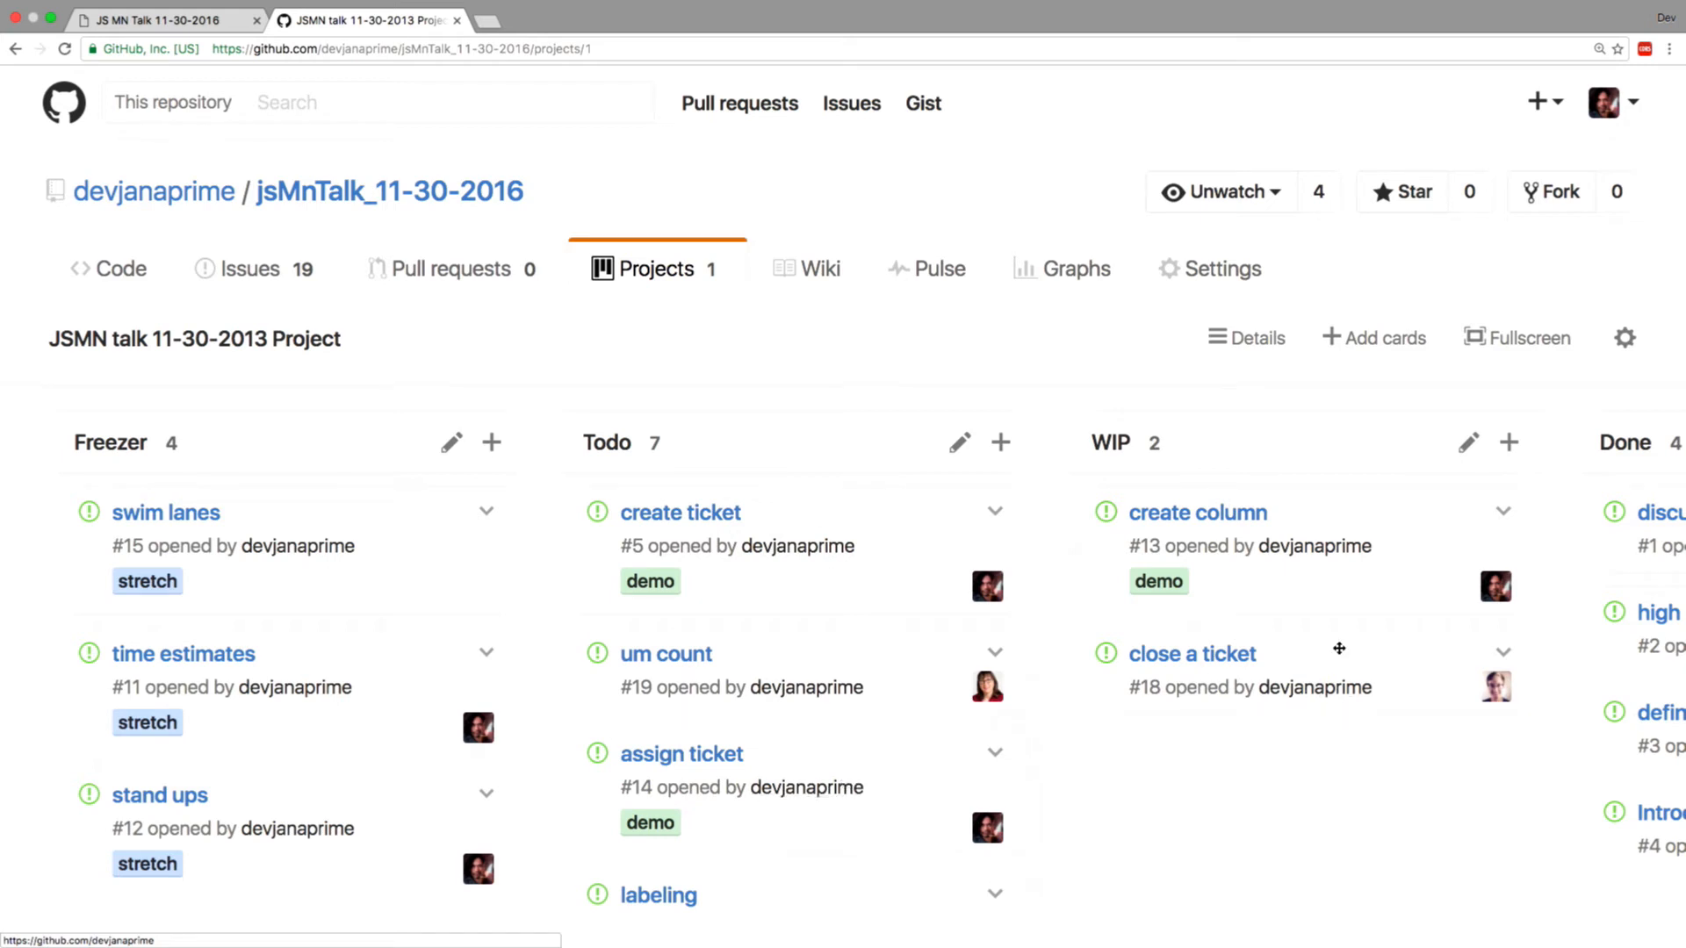
Move the "create column" card from WIP to Done and the "create ticket" card from Todo to WIP.
drag(1347, 500, 959, 482)
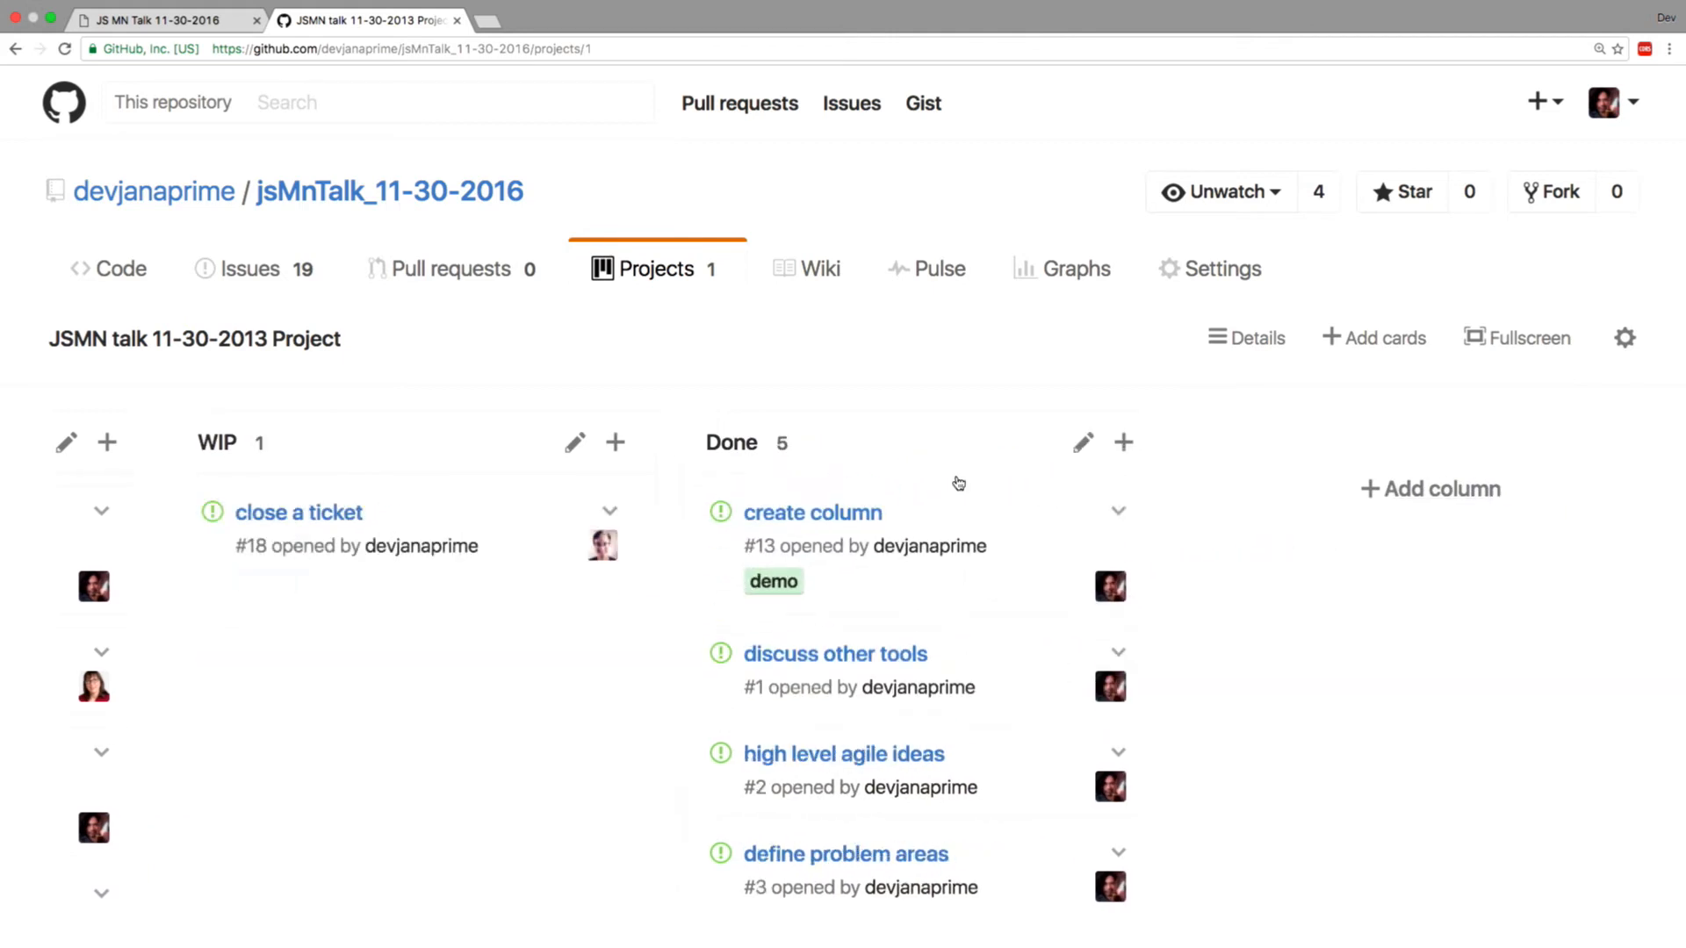
scroll(527, 606, left, 10)
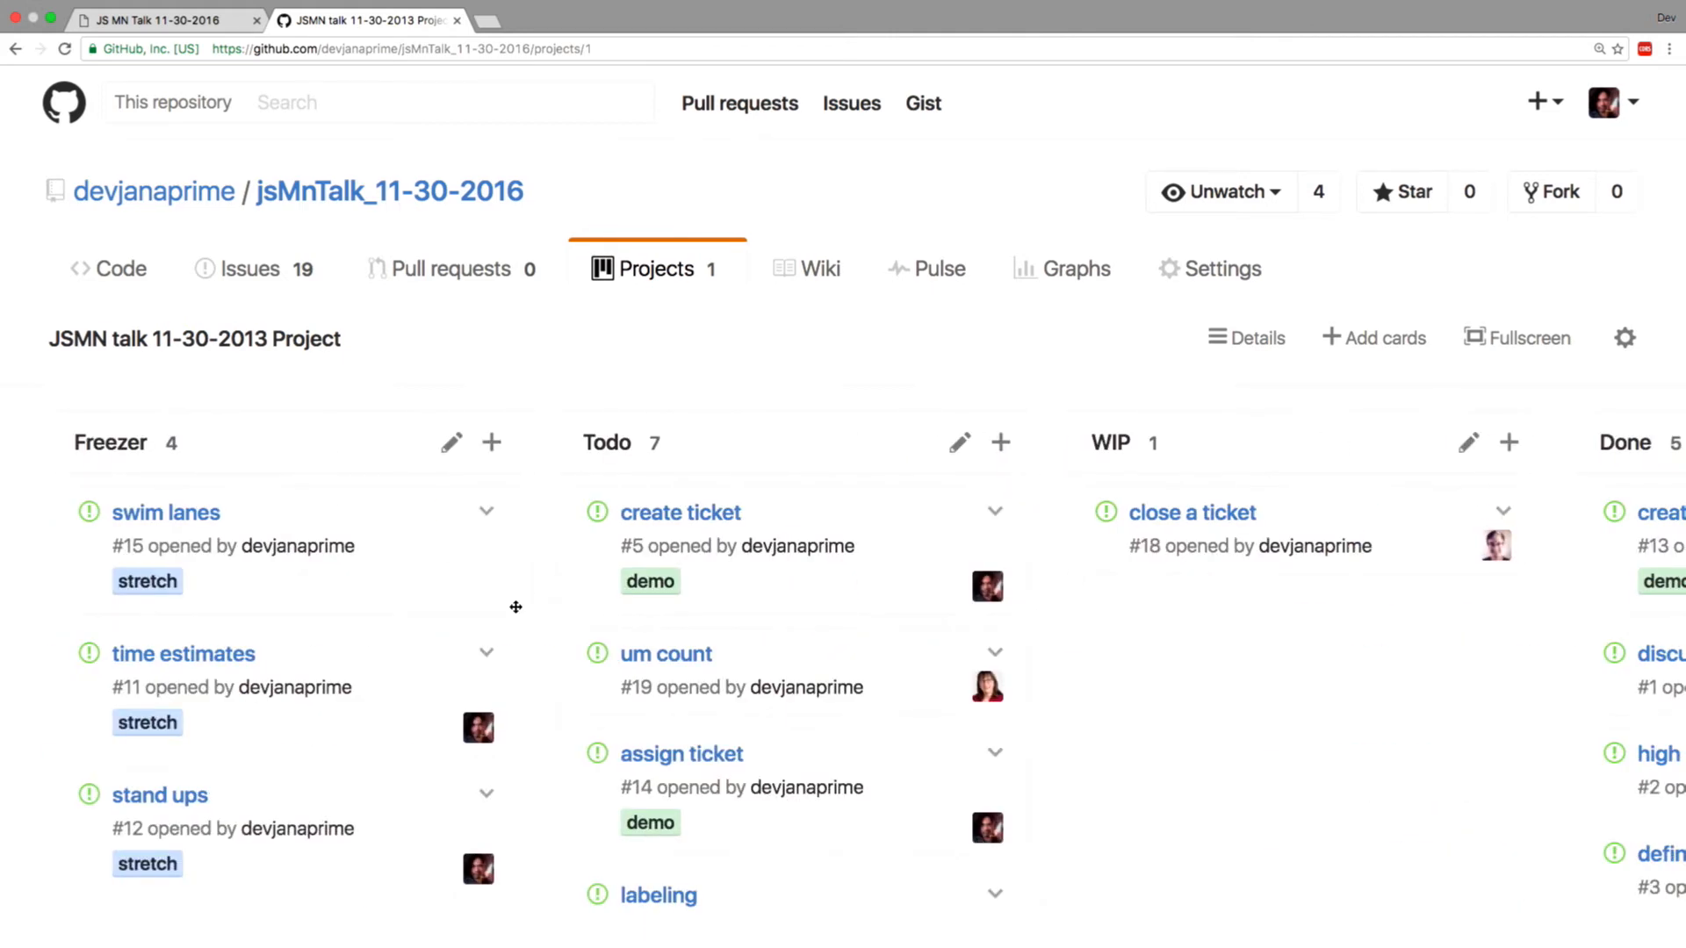
key(super+minus)
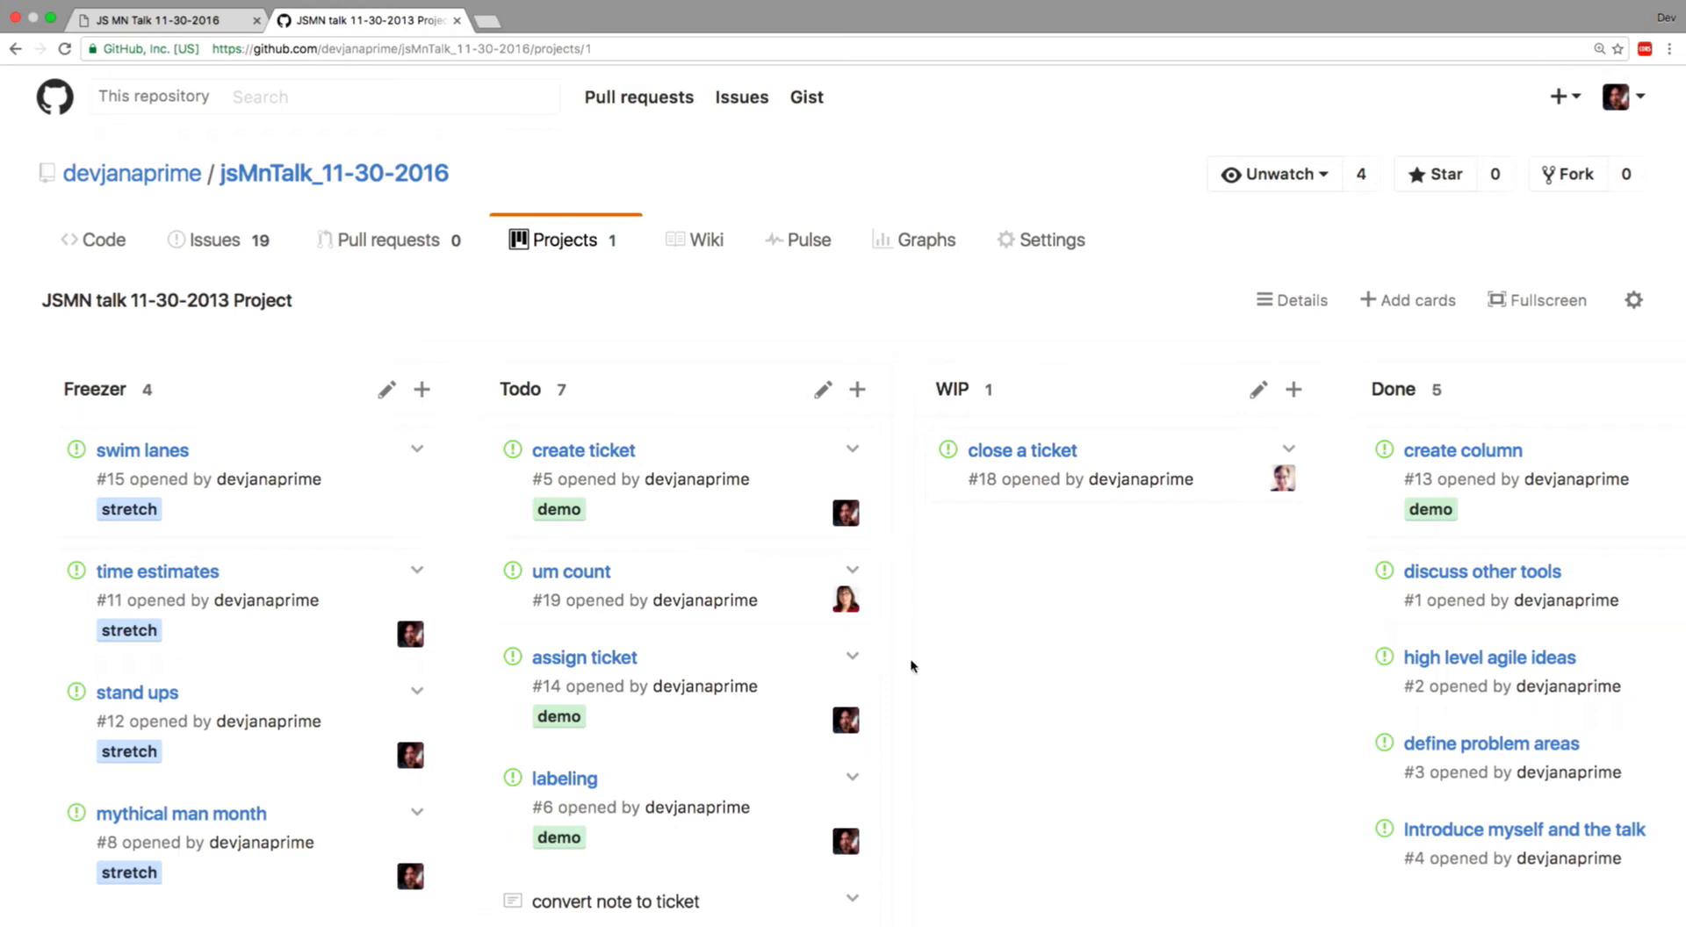
drag(736, 454, 1035, 539)
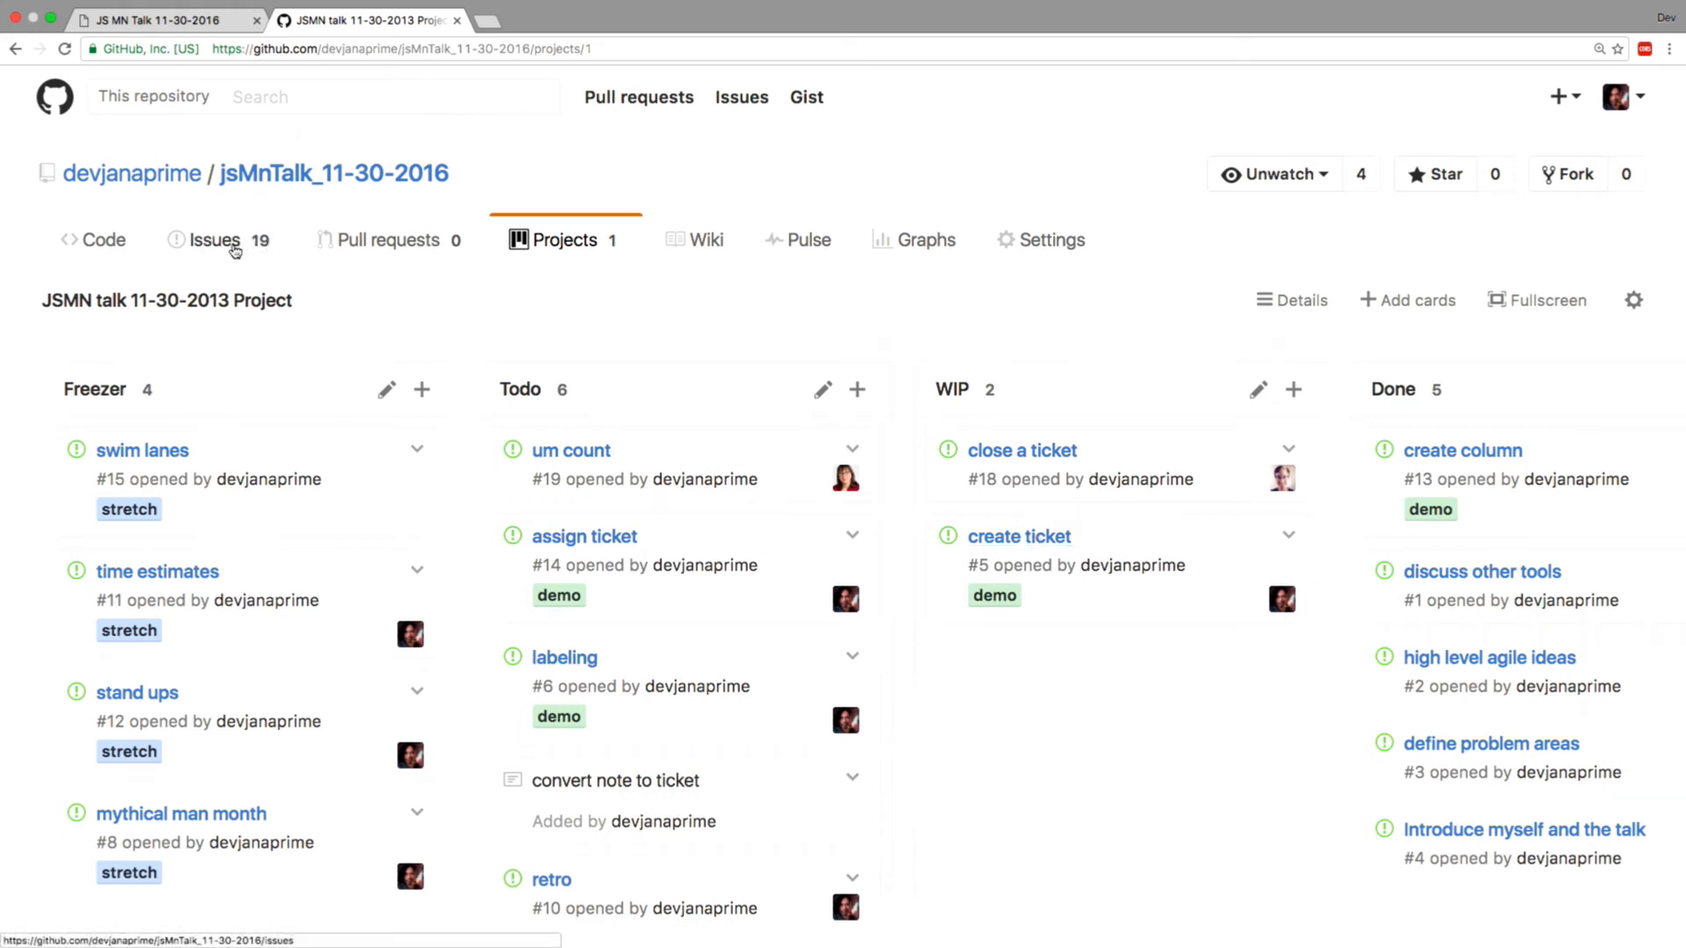
Submit a new repository issue titled "say um" with the comment "asdf".
click(235, 249)
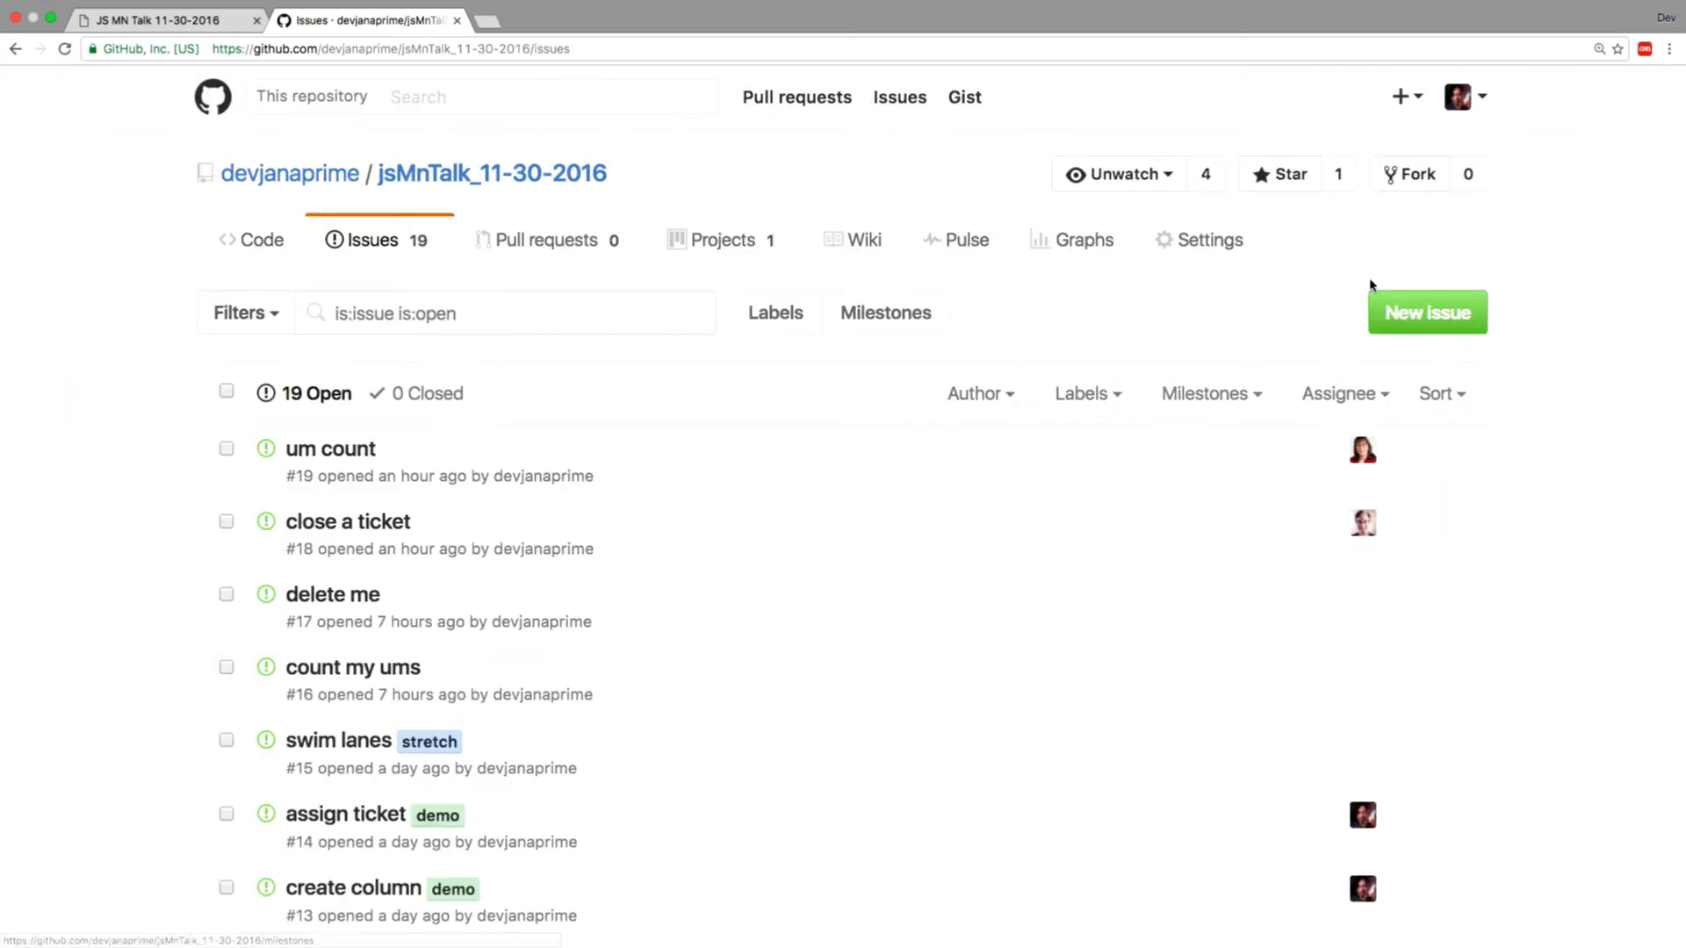
click(1412, 322)
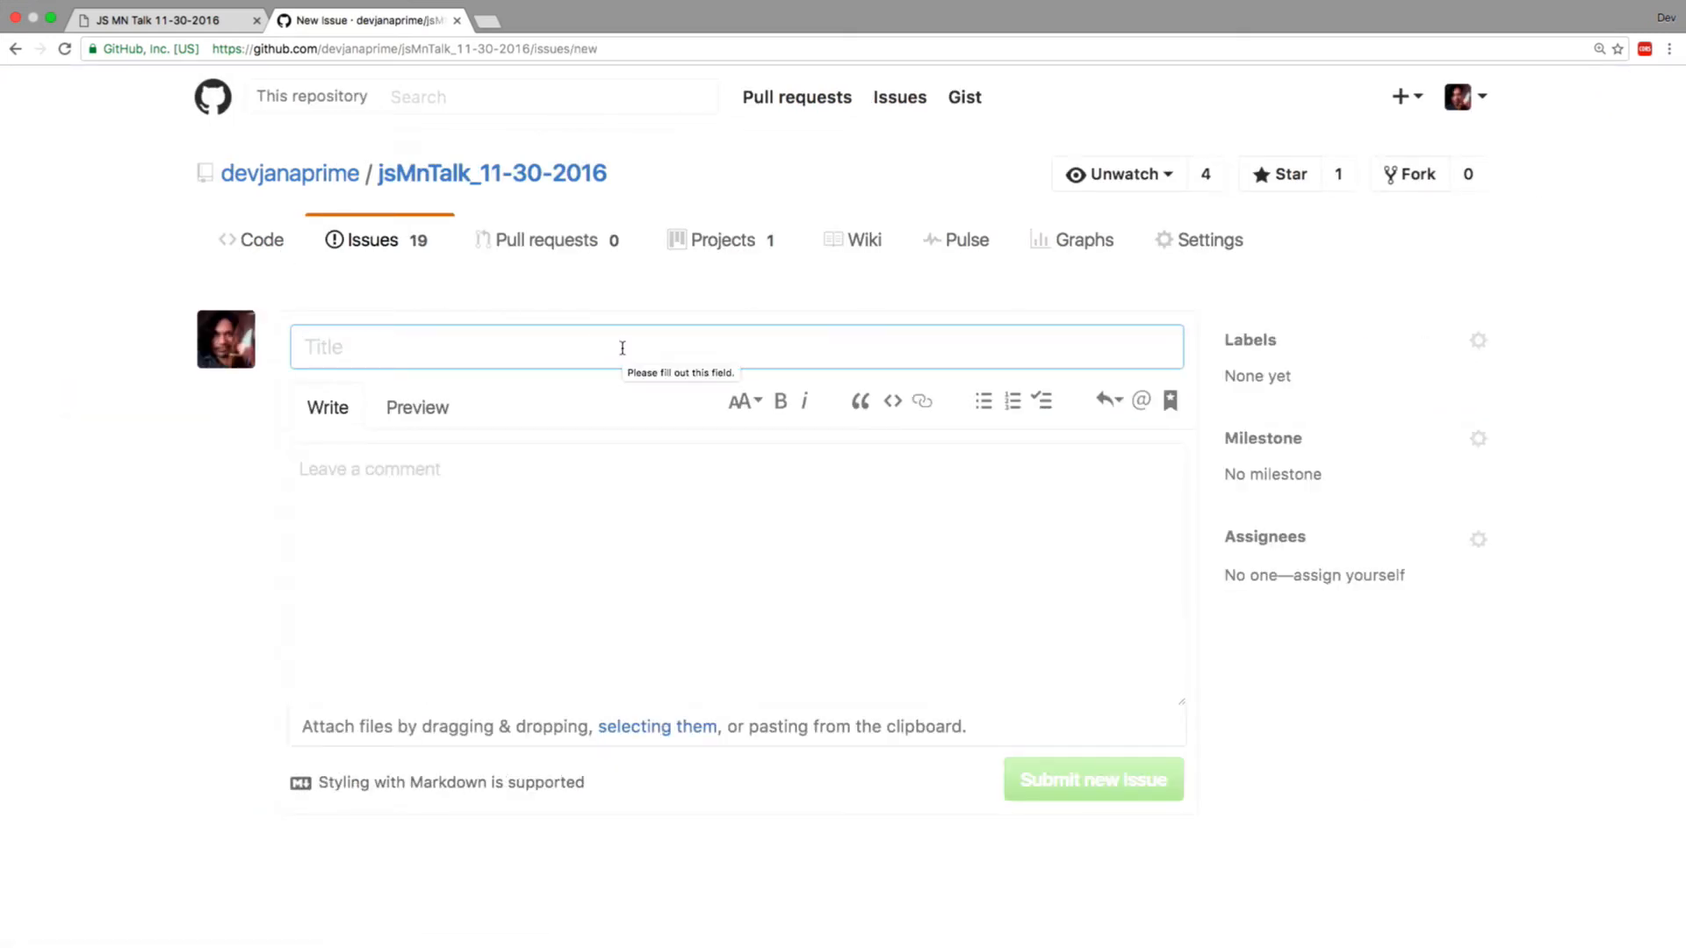
text(say um)
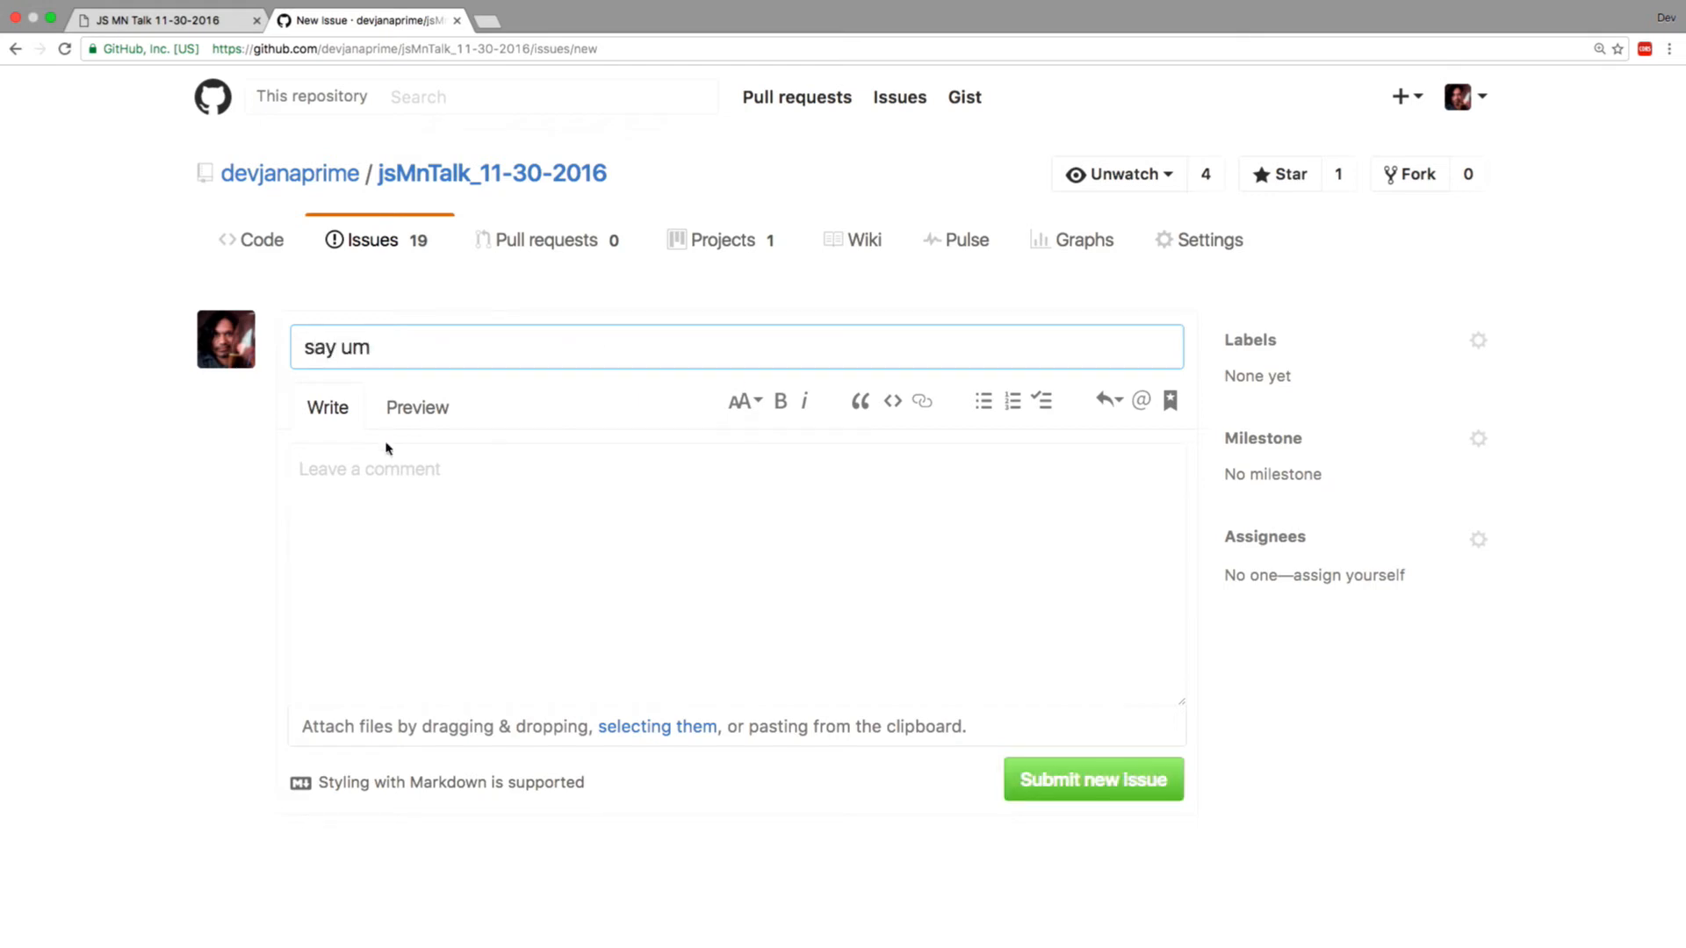
click(470, 506)
text(asdf)
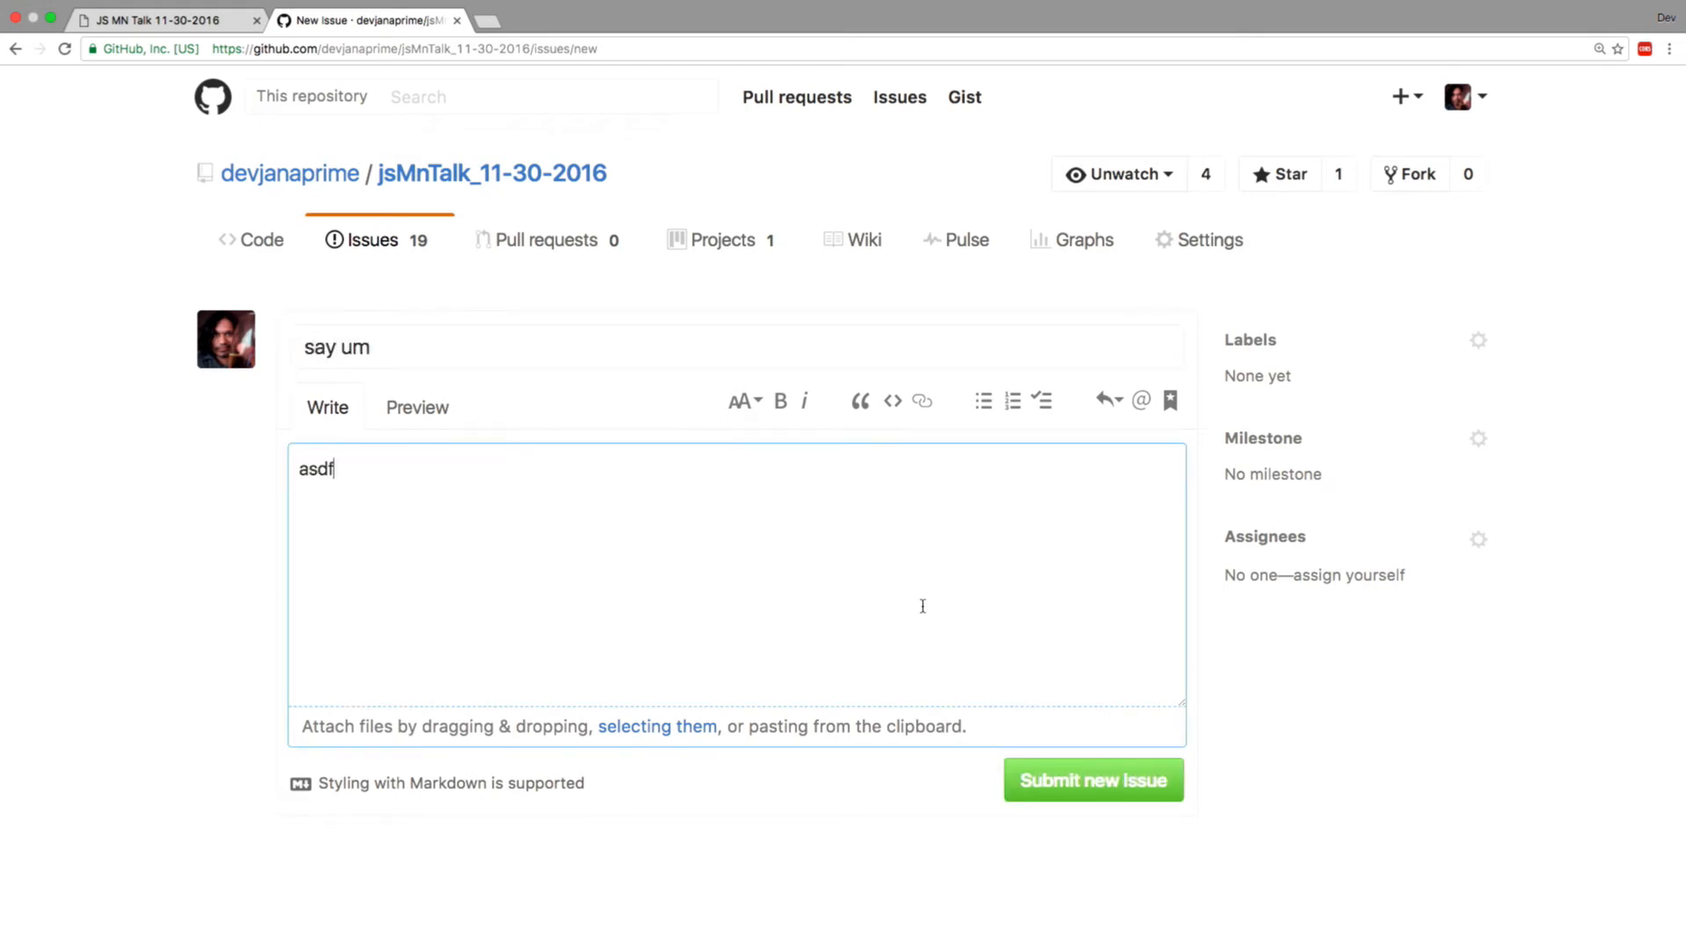
click(1100, 795)
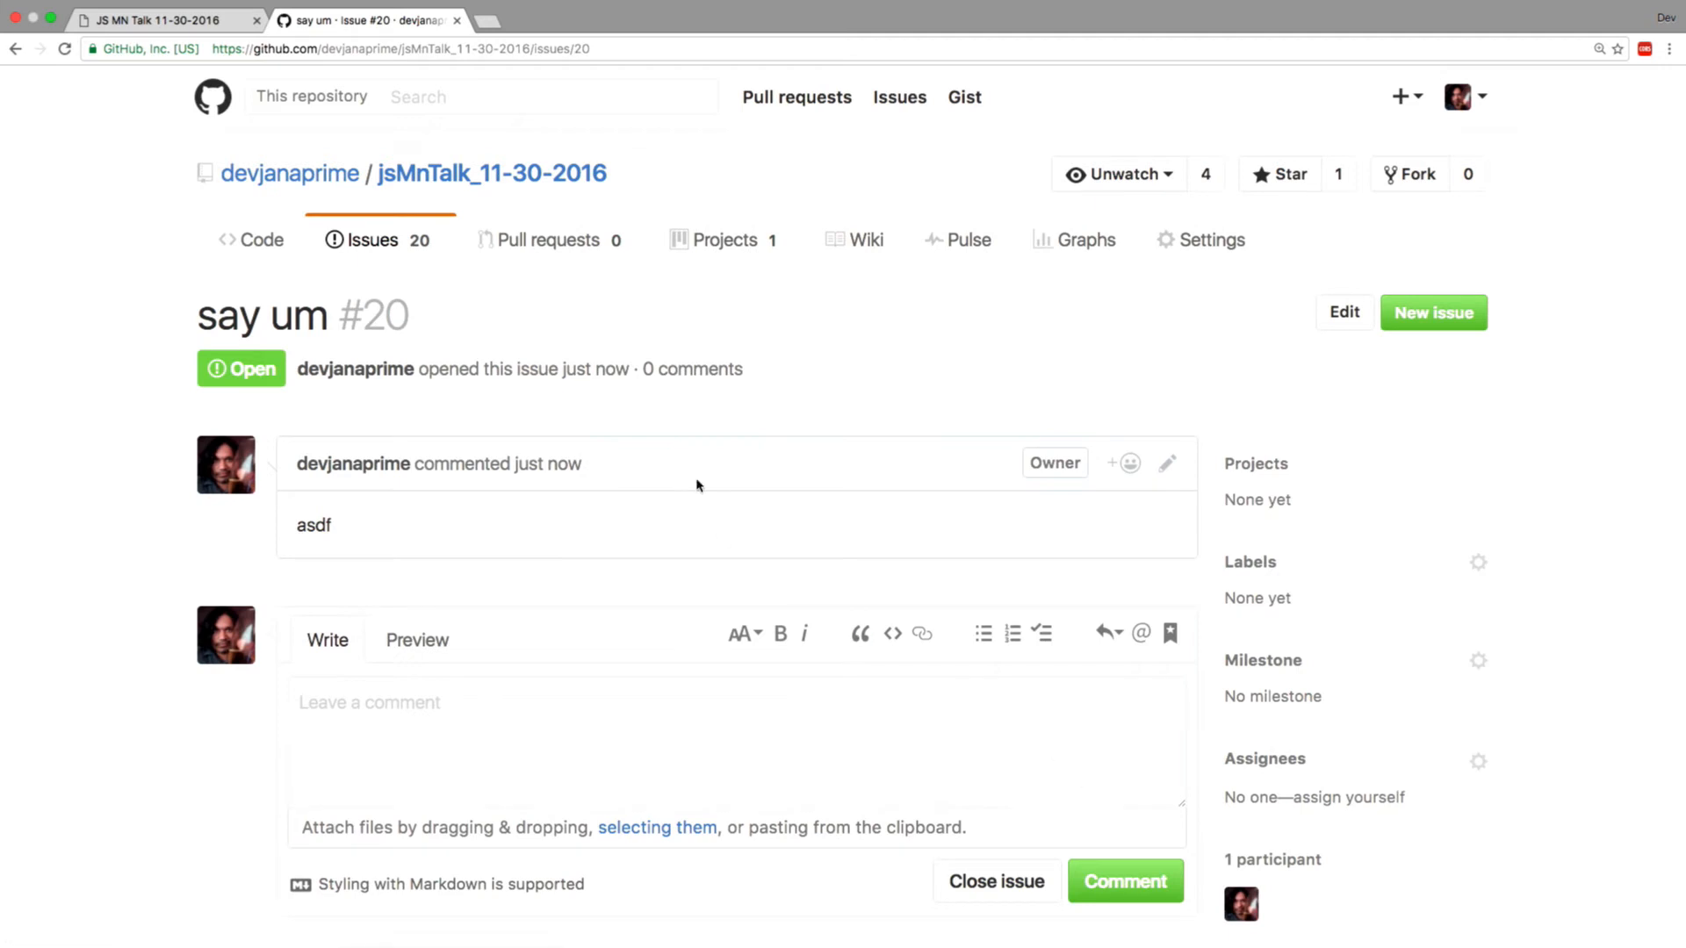
Add the "say um" issue as a card to the project board's WIP column and move it to Done.
click(690, 239)
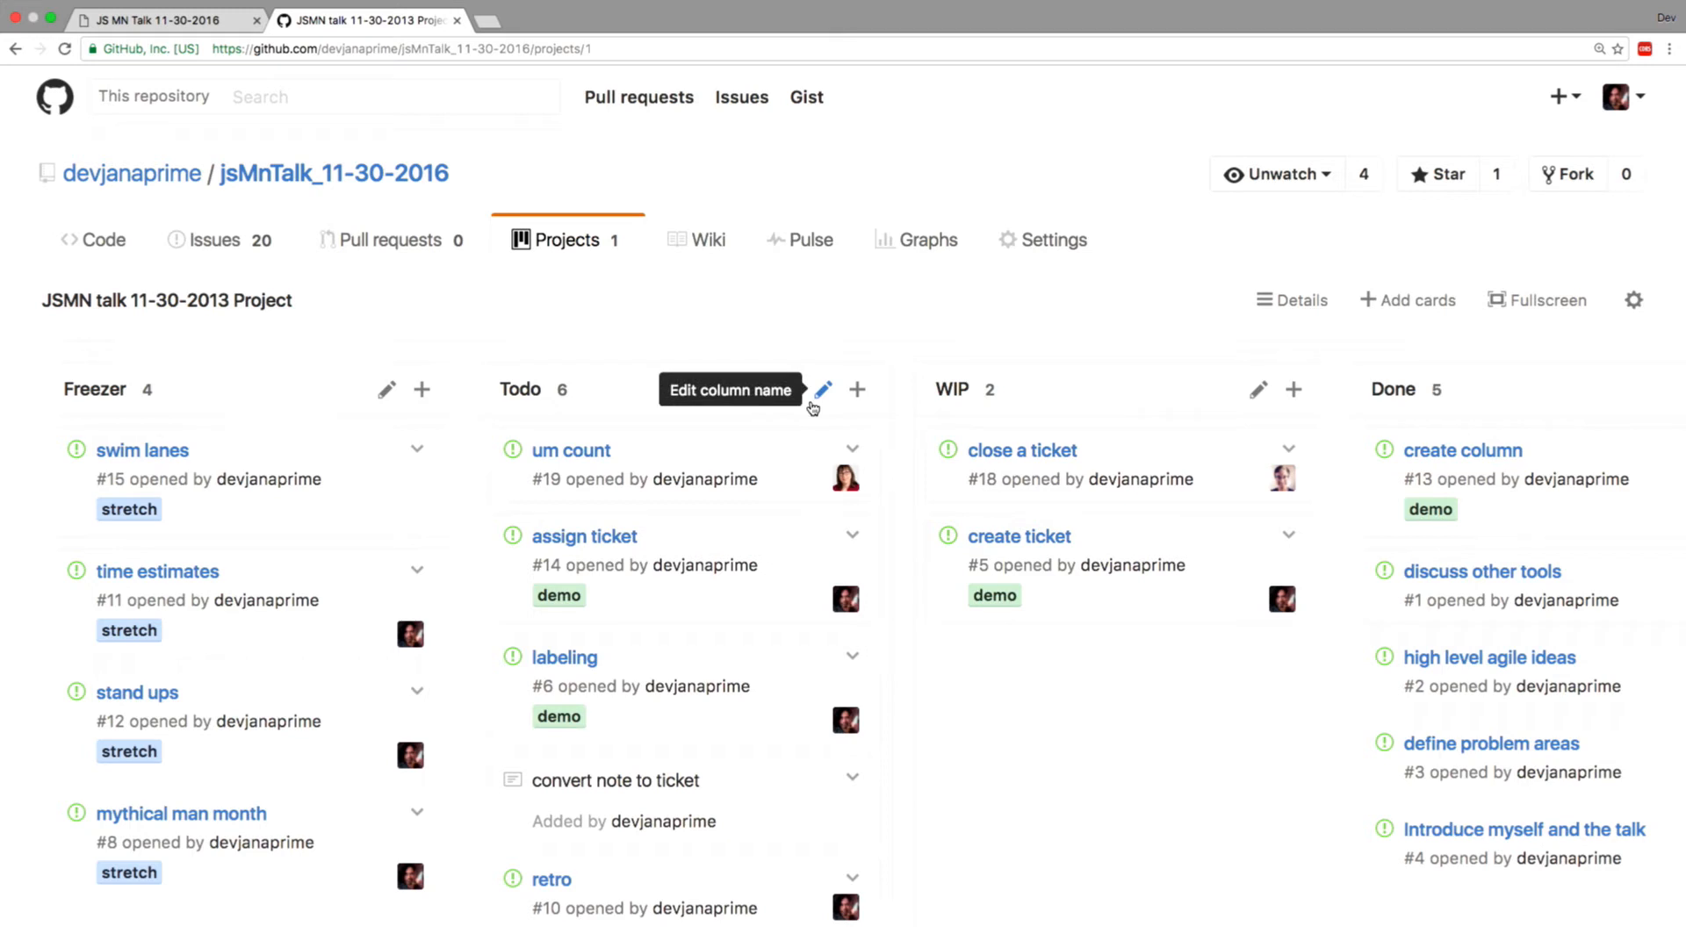
click(1400, 301)
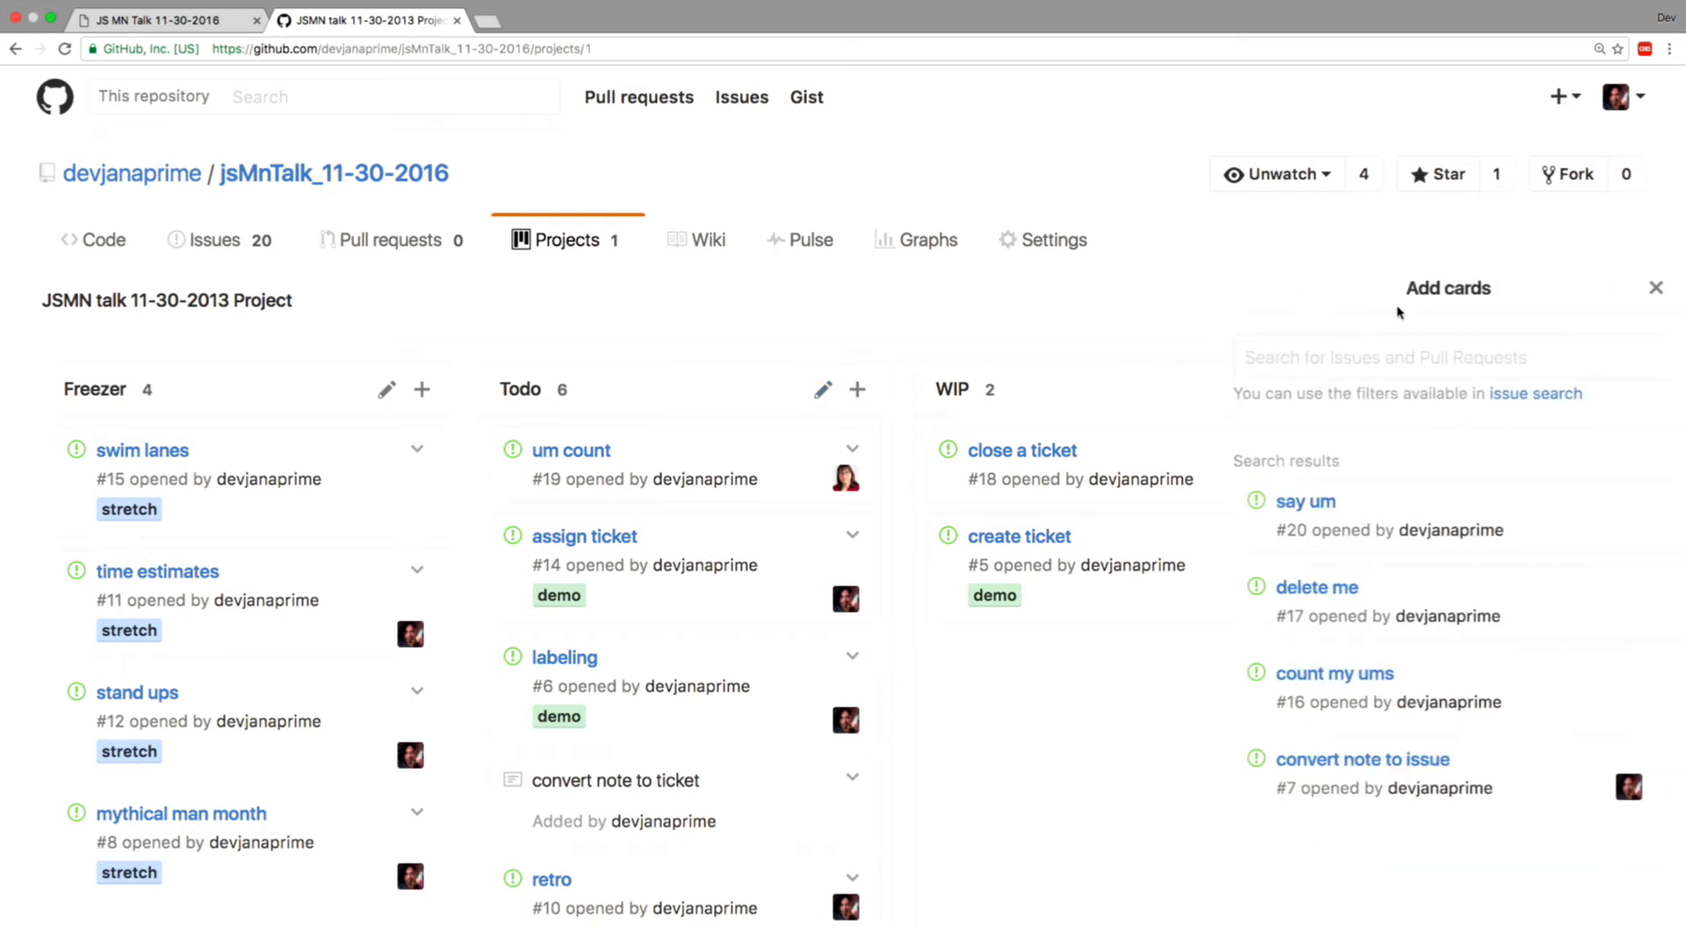
drag(1423, 530, 1057, 527)
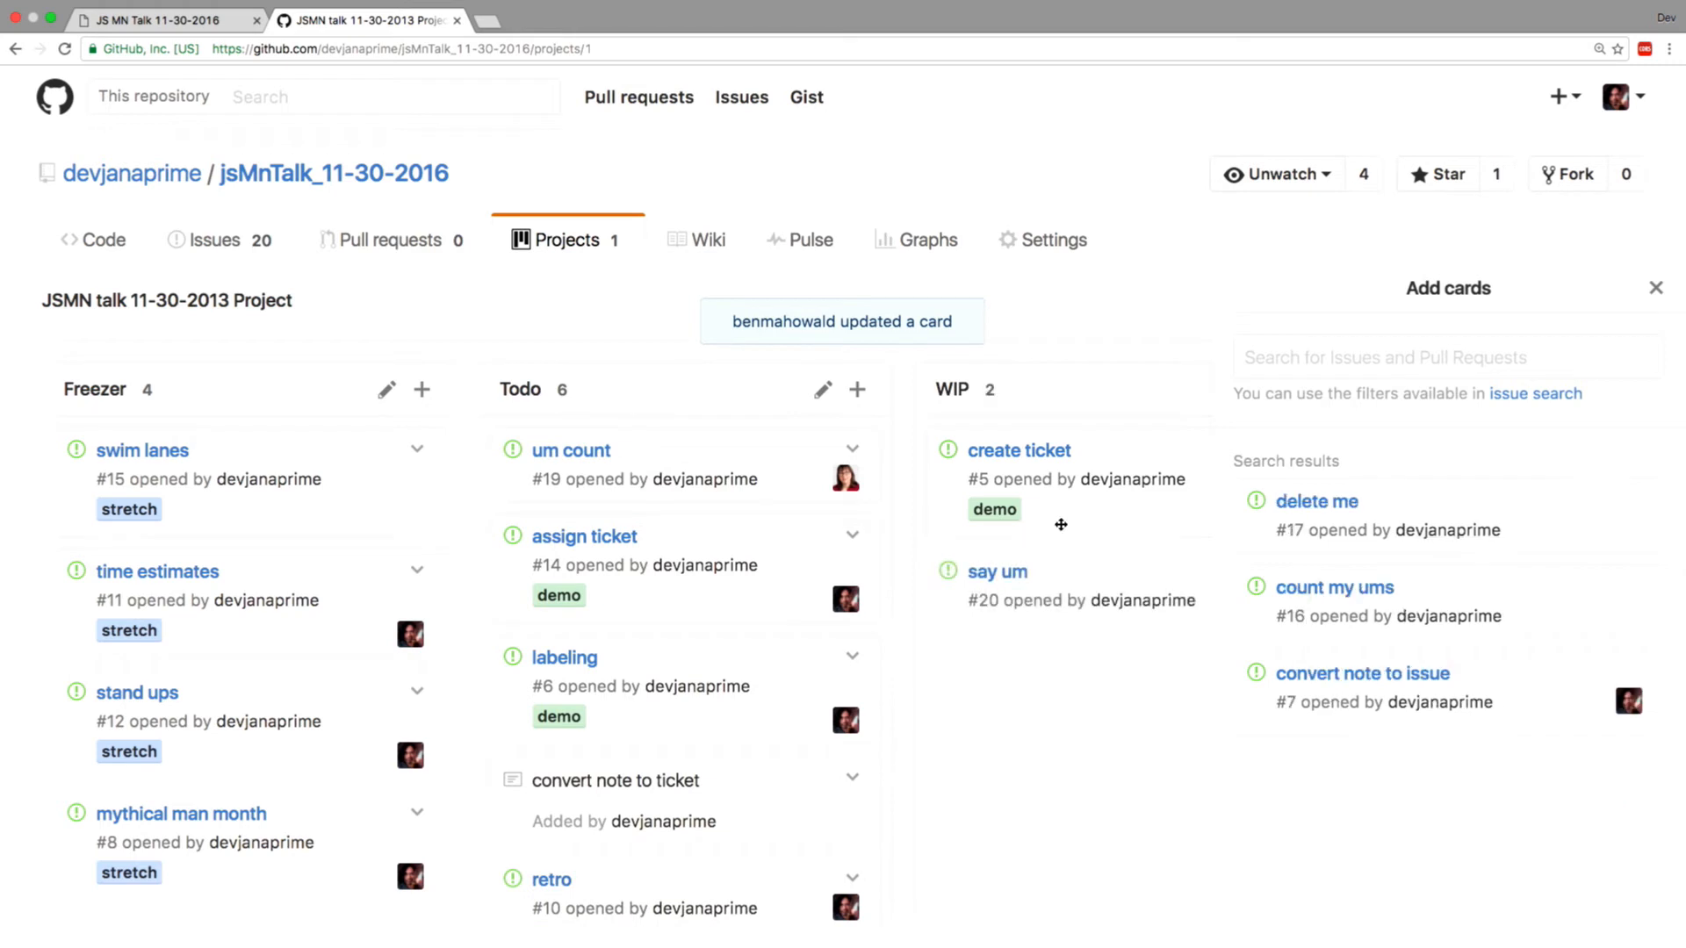
click(1659, 299)
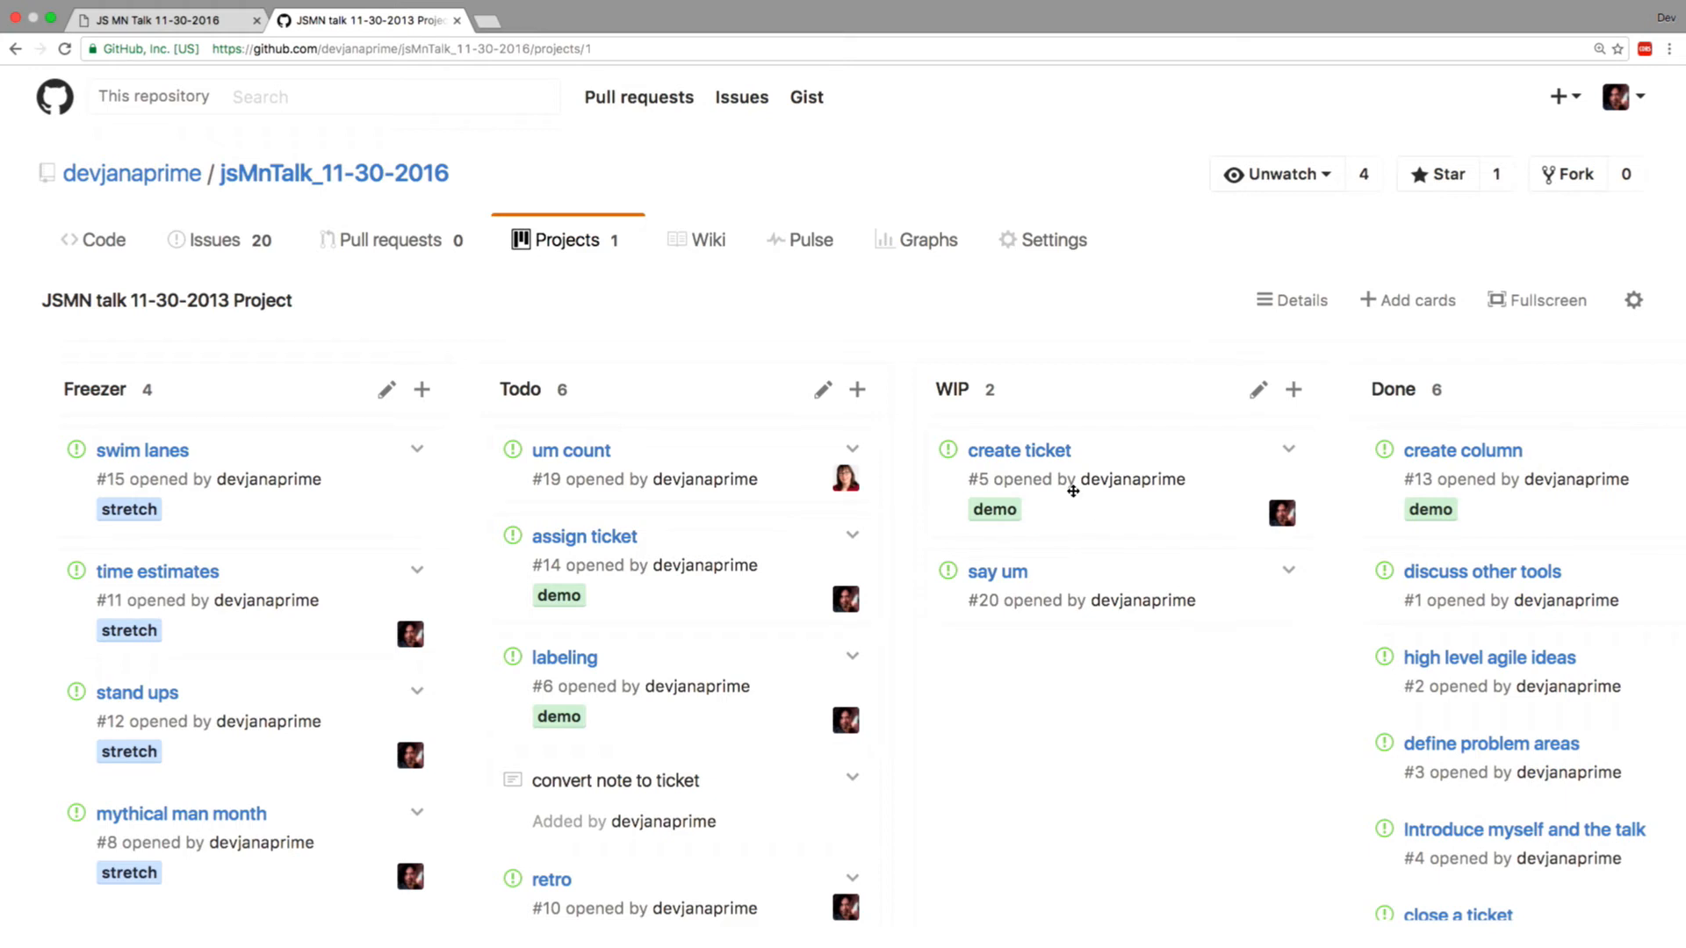
drag(1083, 572, 1446, 459)
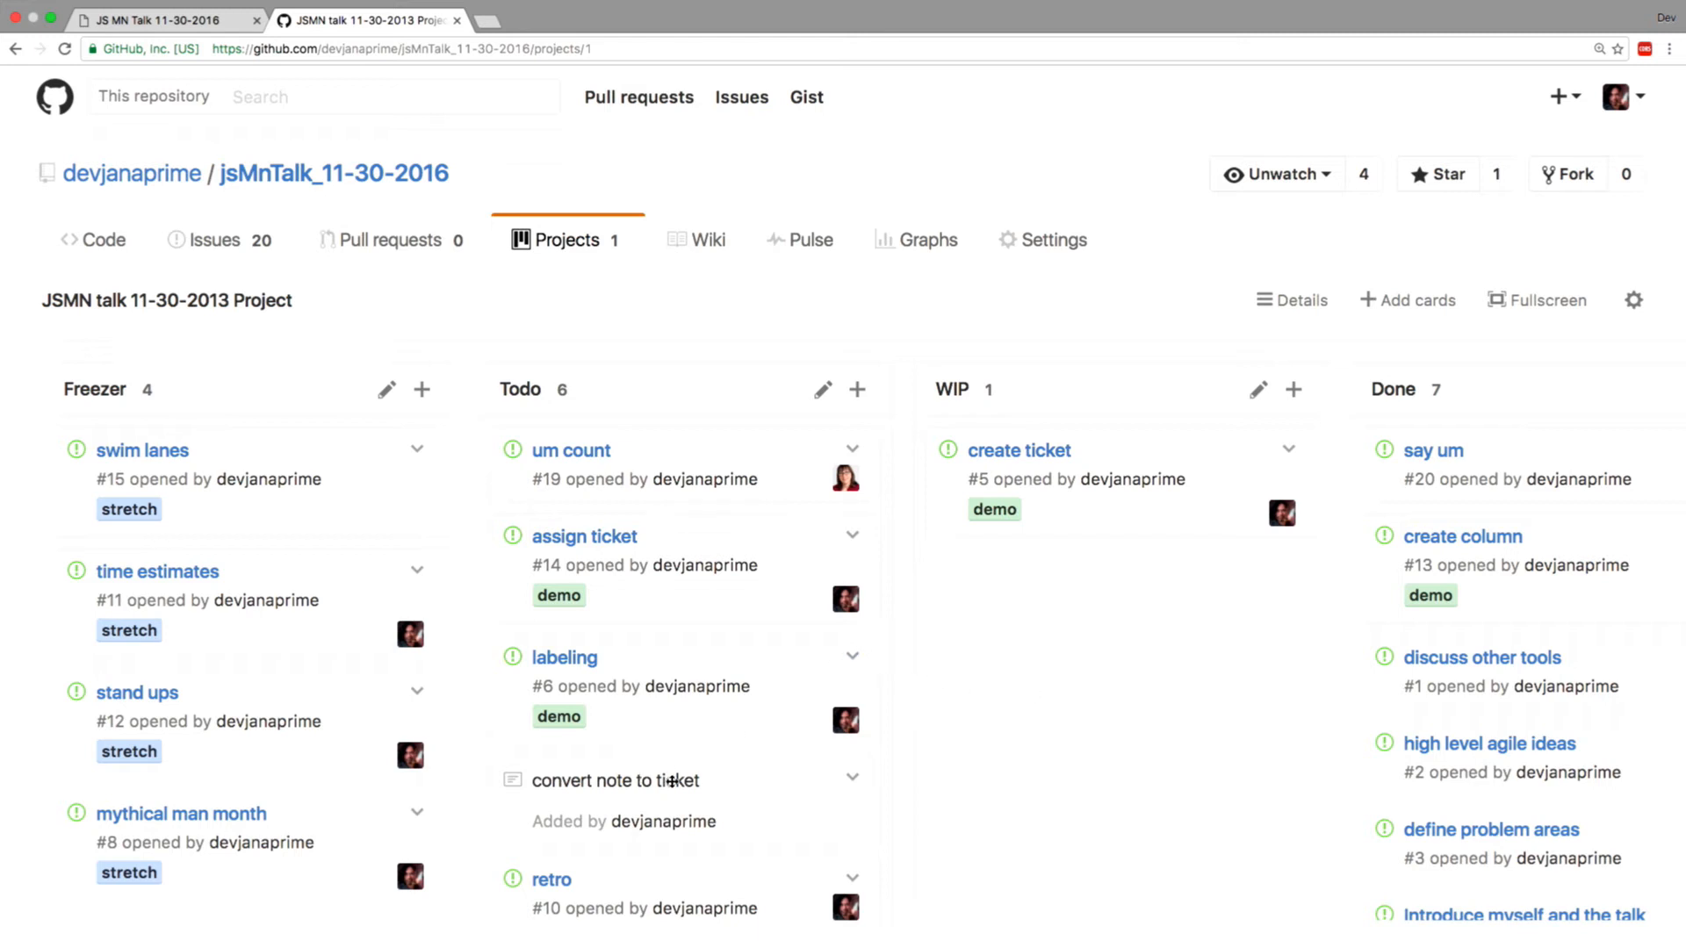
Move the "convert note to ticket" note to WIP and convert it to an issue with body "converted from a note's top right menu".
drag(699, 780, 1102, 596)
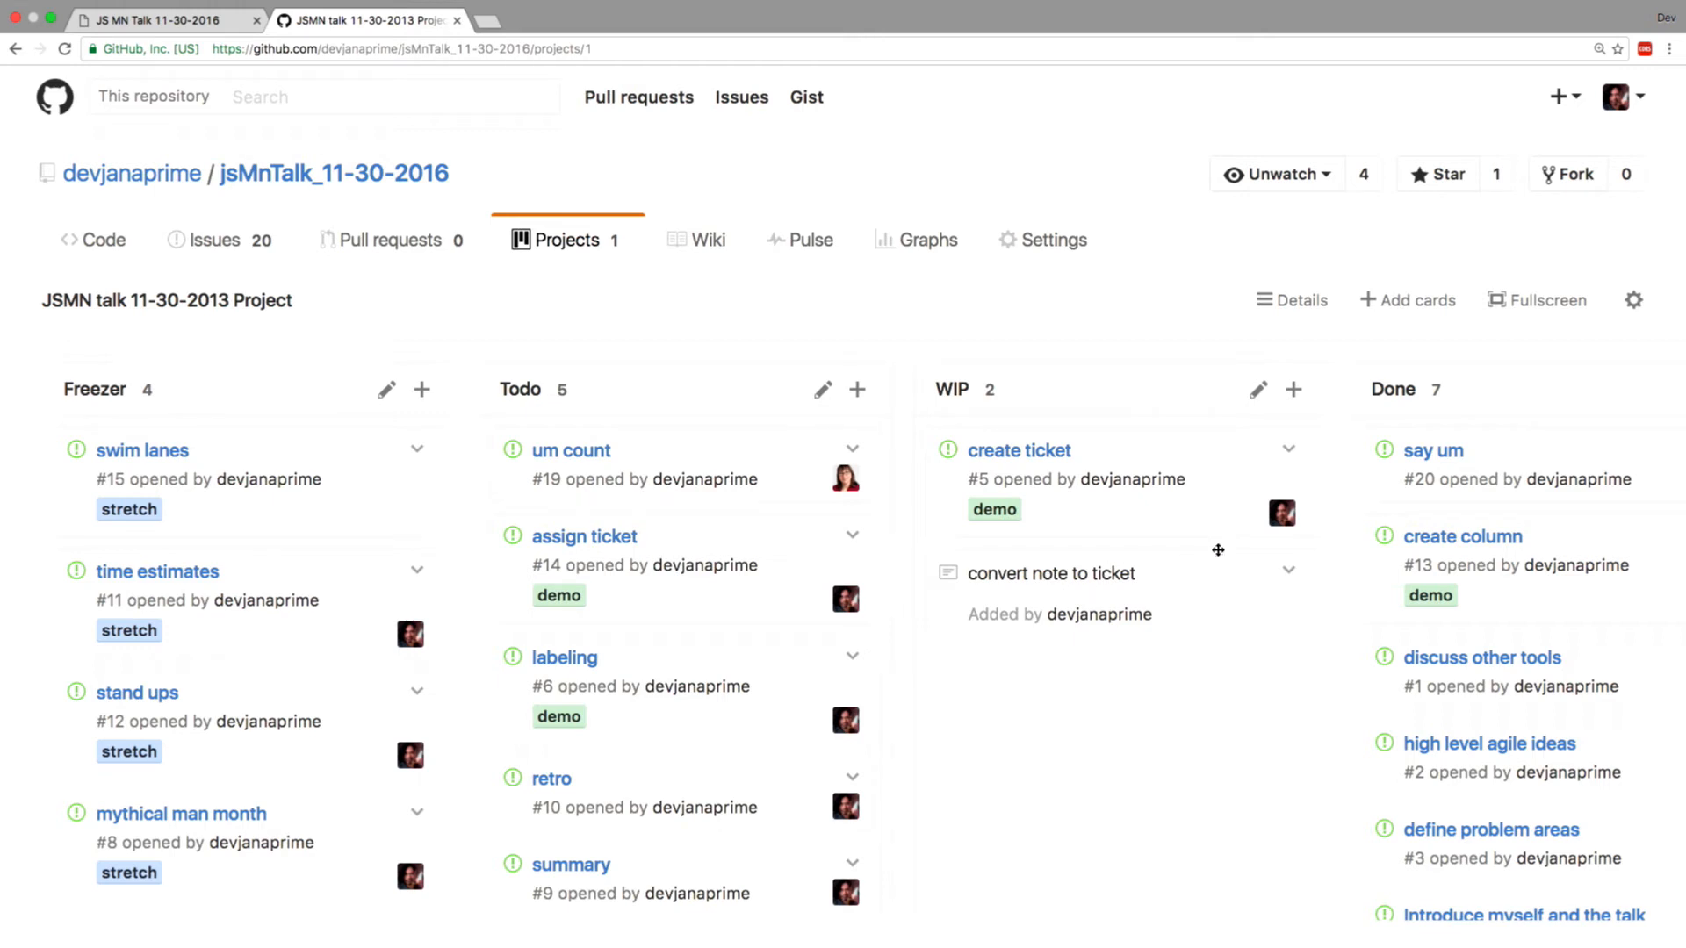
click(1288, 569)
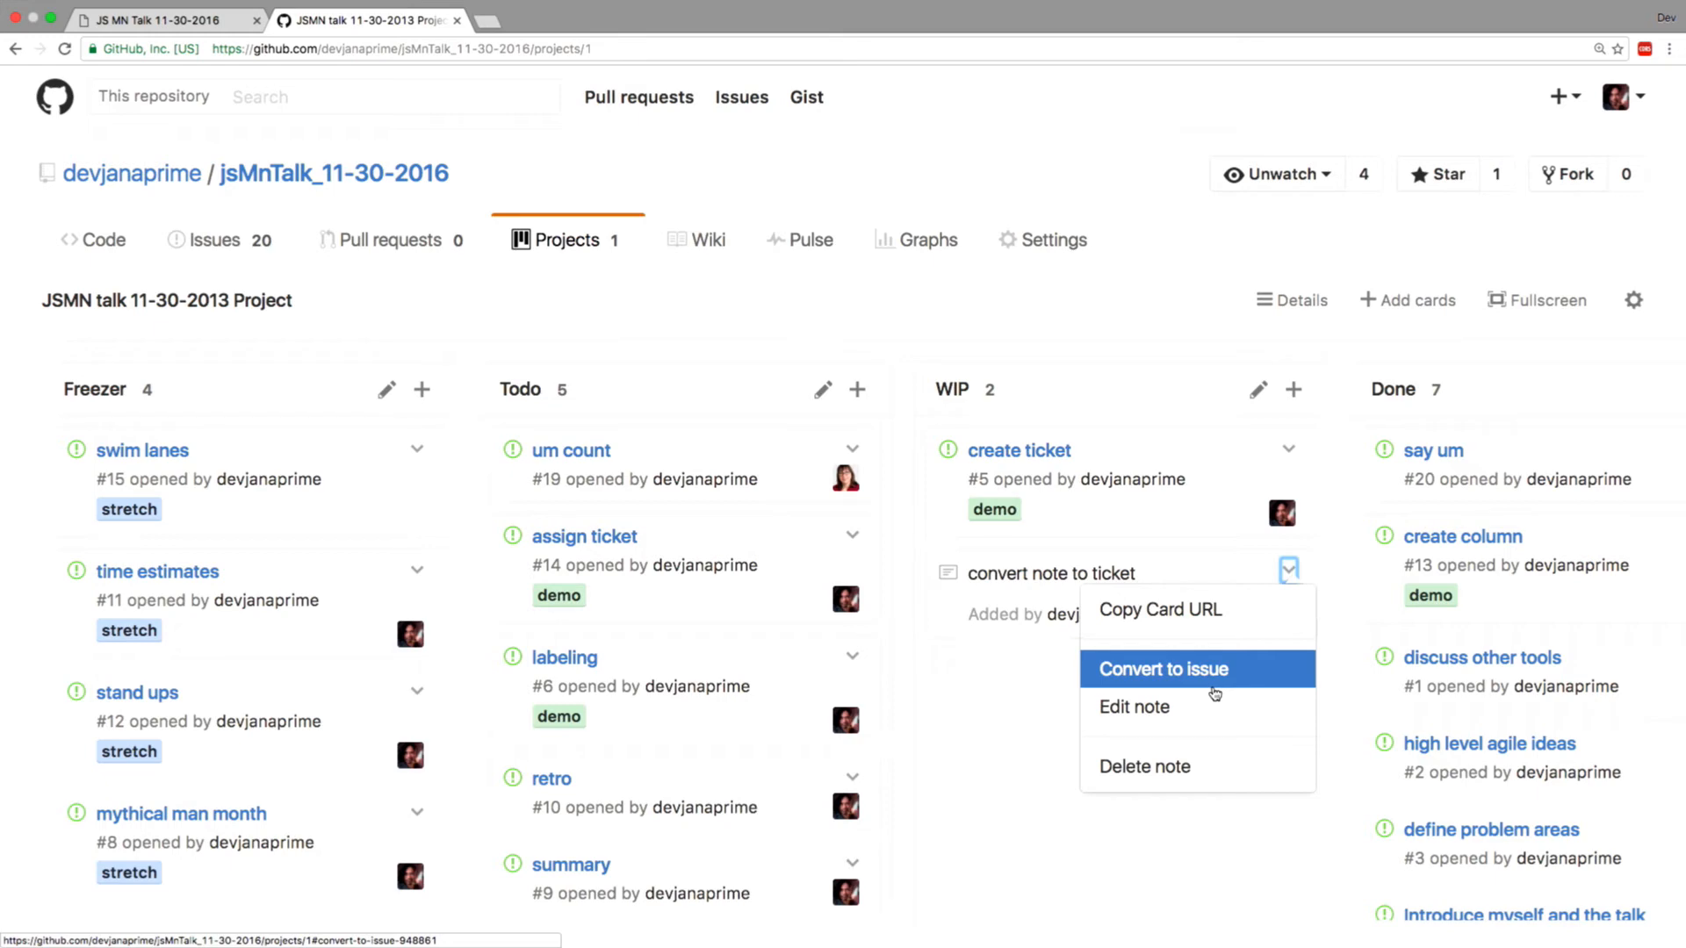
click(1214, 692)
click(725, 595)
text(converted from a )
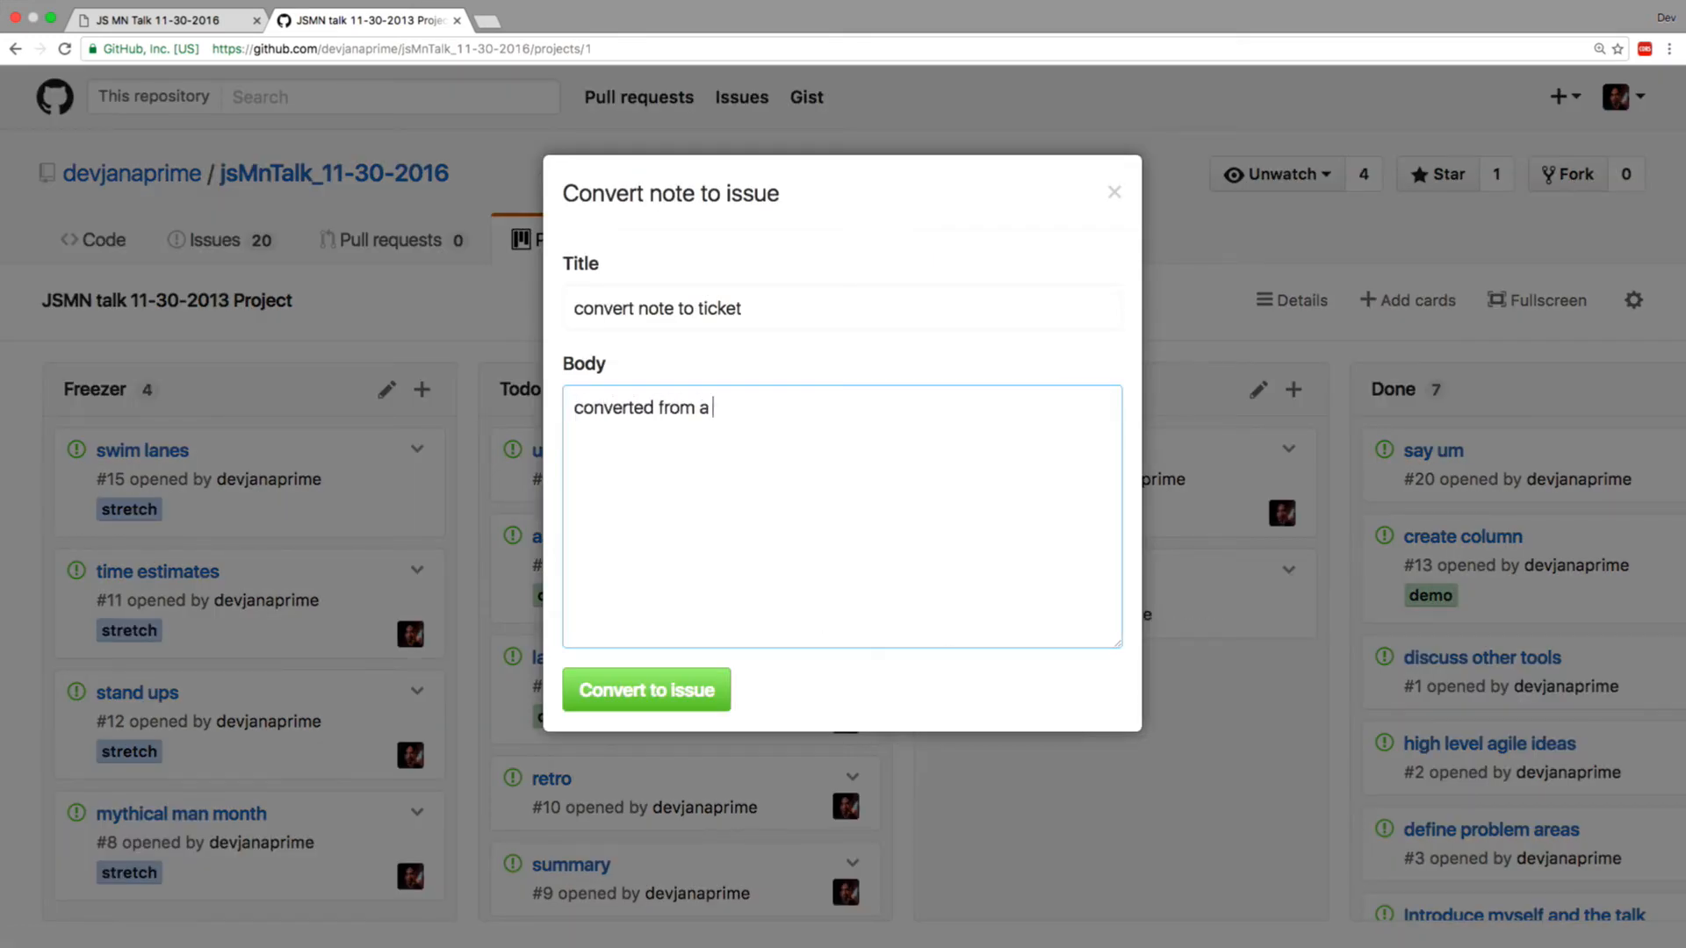
text(note's top right menu)
click(680, 705)
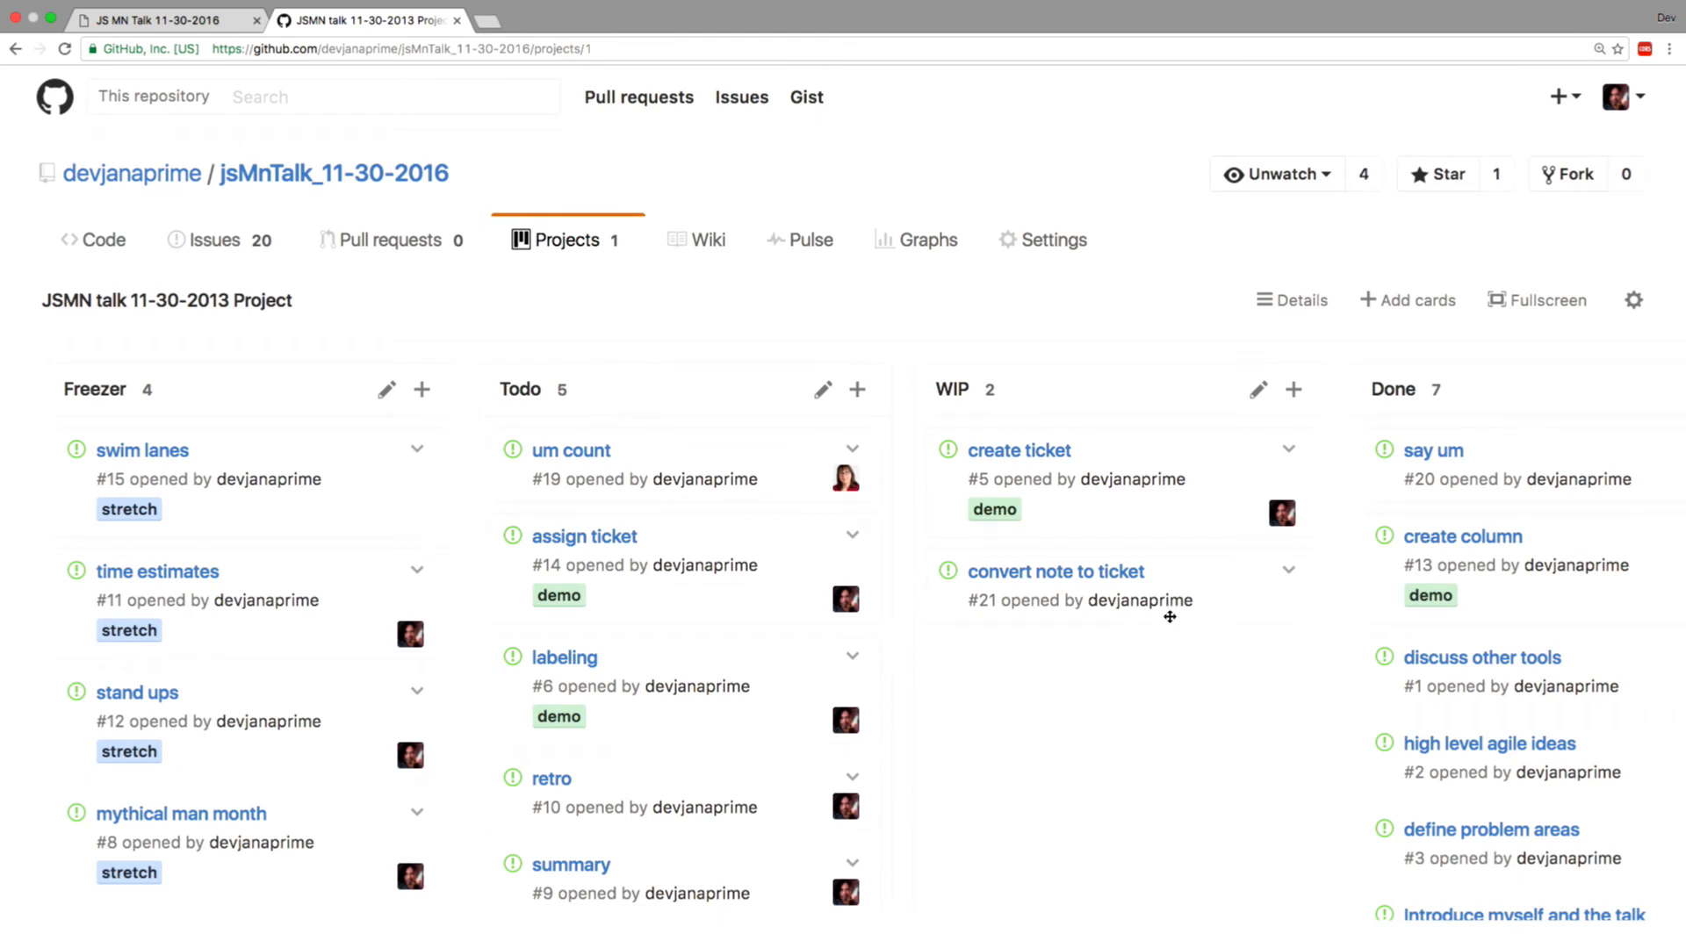
Move the "convert note to ticket" card to Done and add the note "added as a note from the column" to WIP.
drag(1174, 572, 1612, 471)
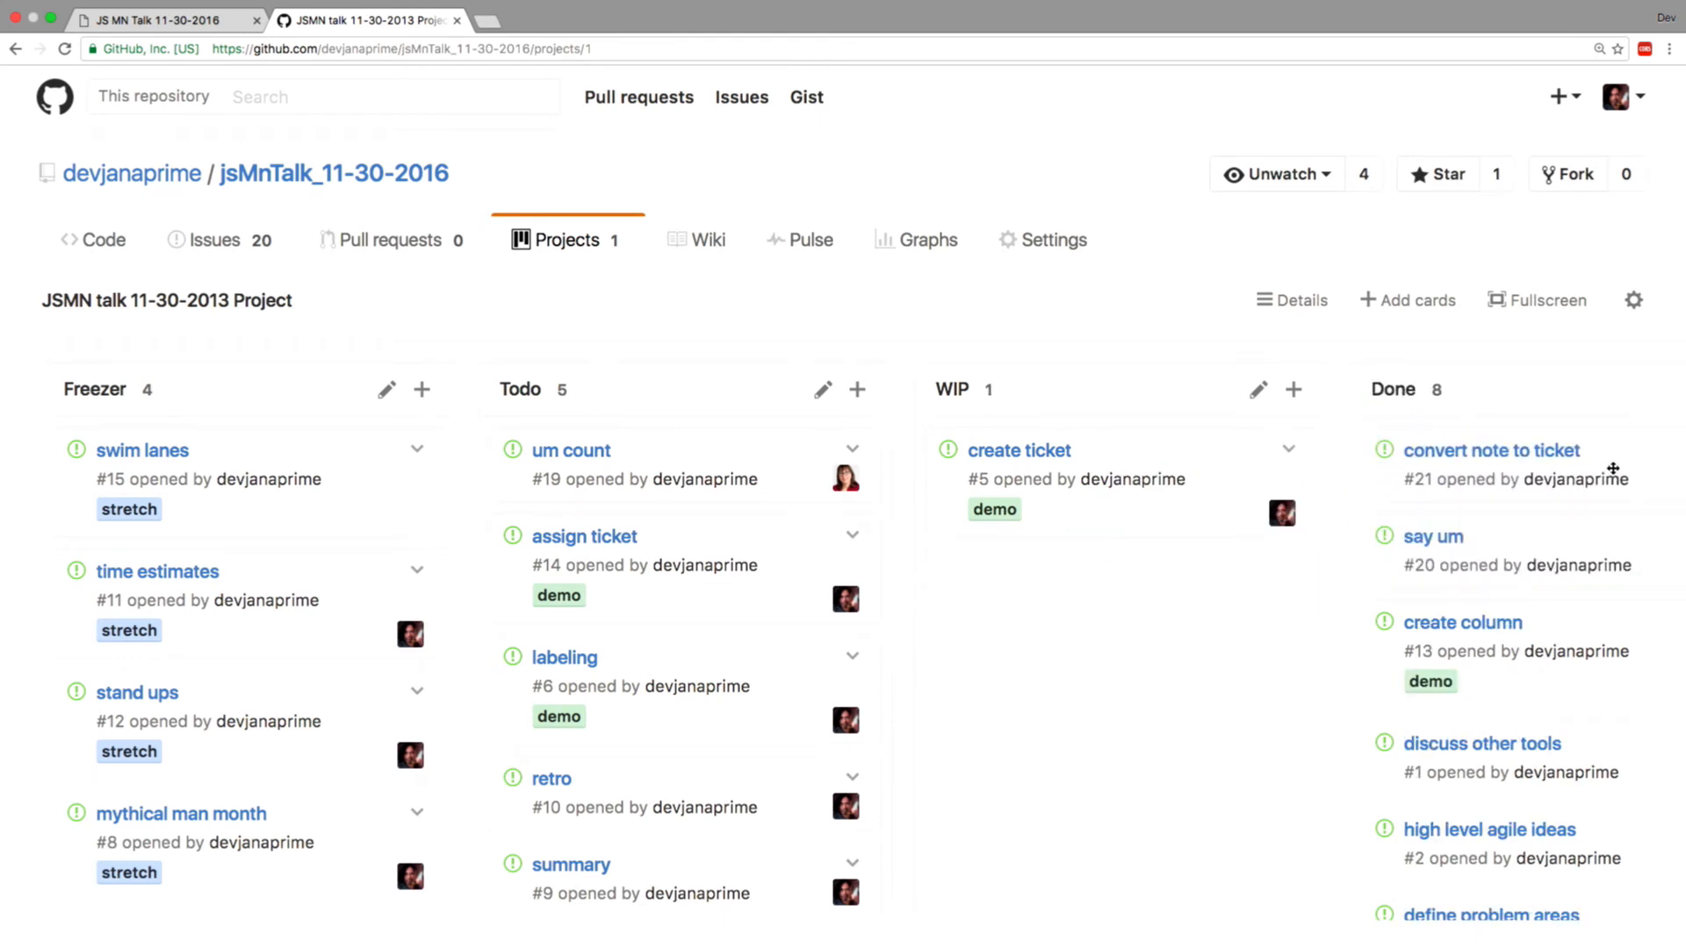
click(1294, 392)
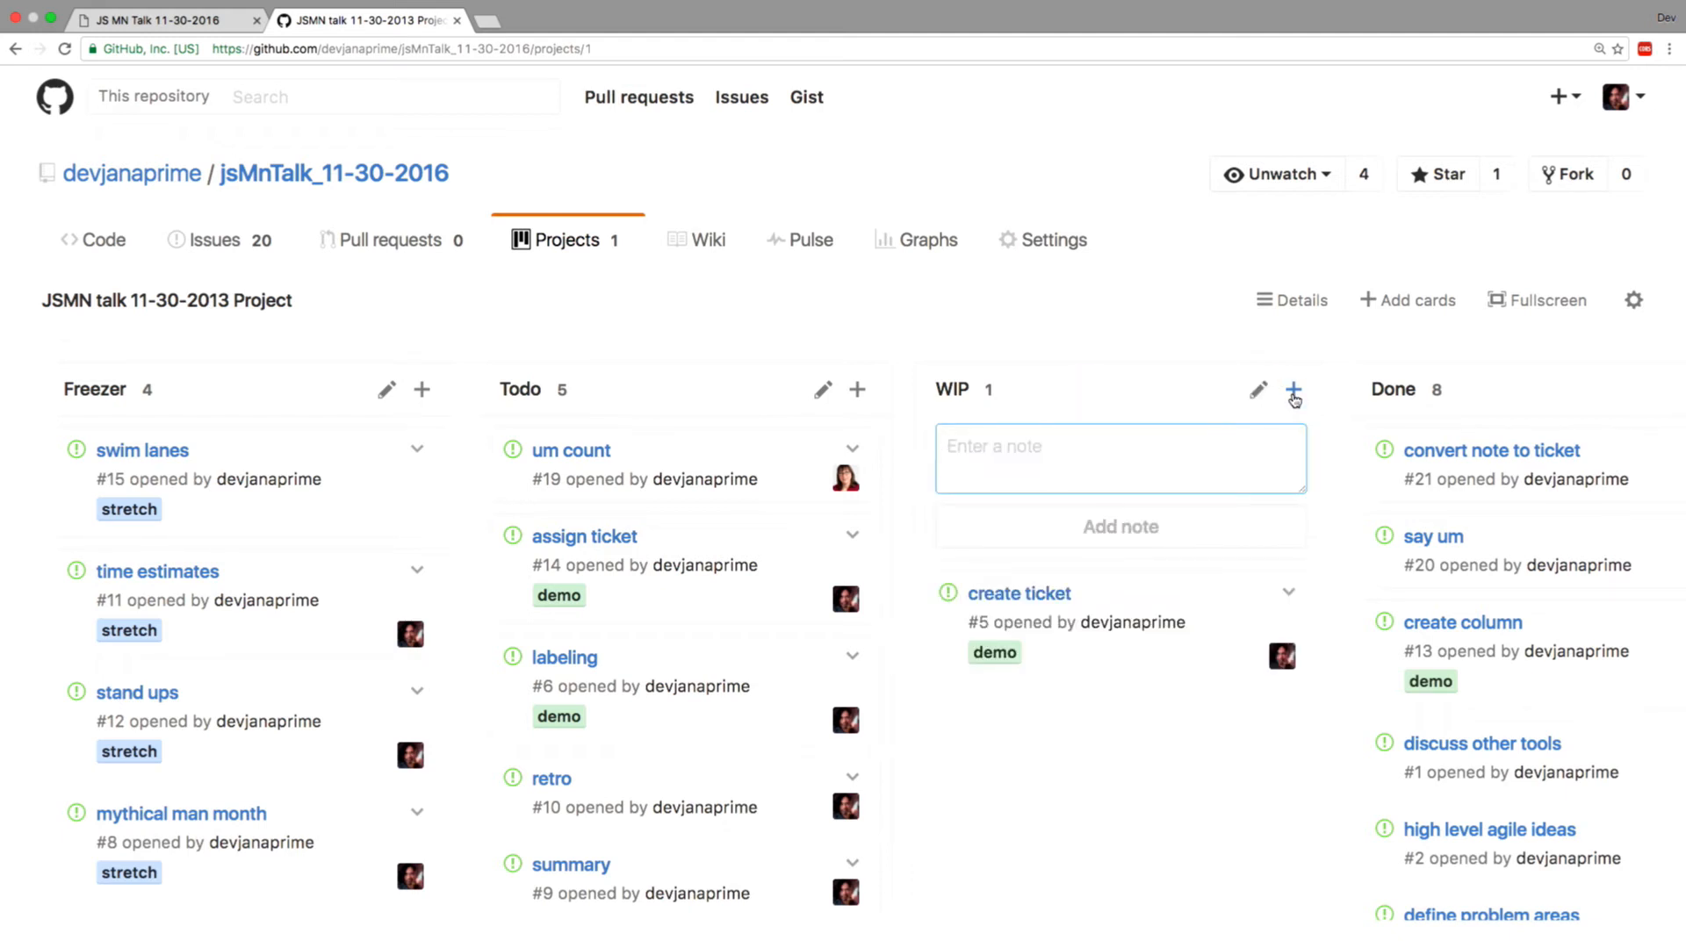
text(added as)
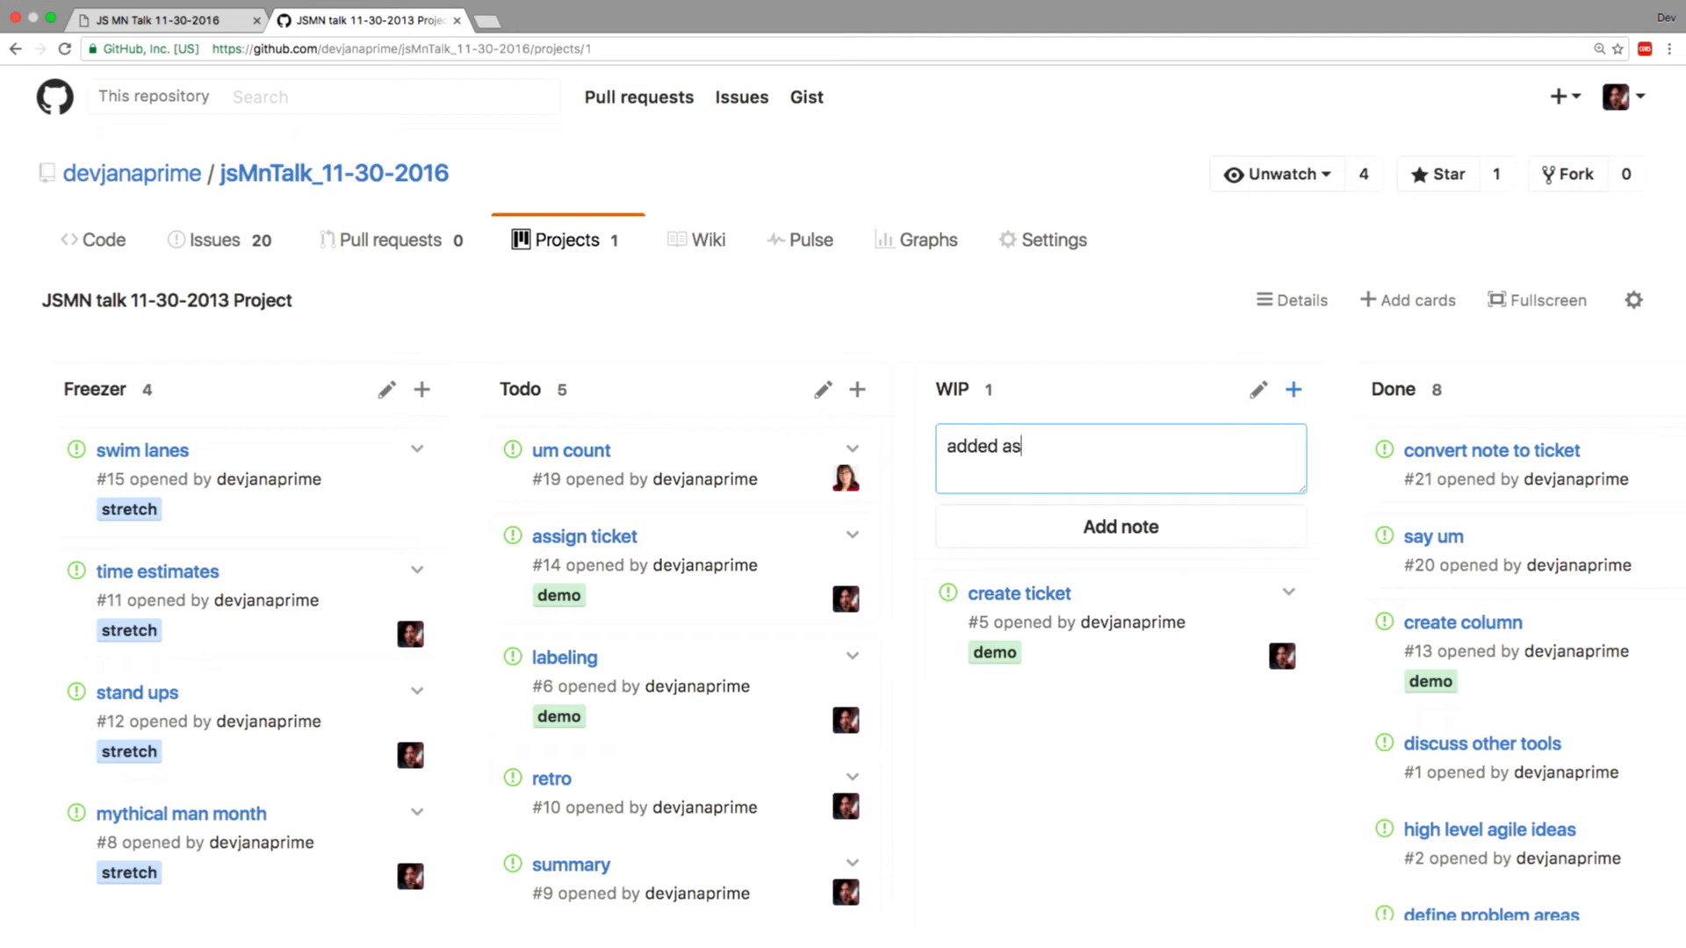
text( a note from the column)
click(1235, 536)
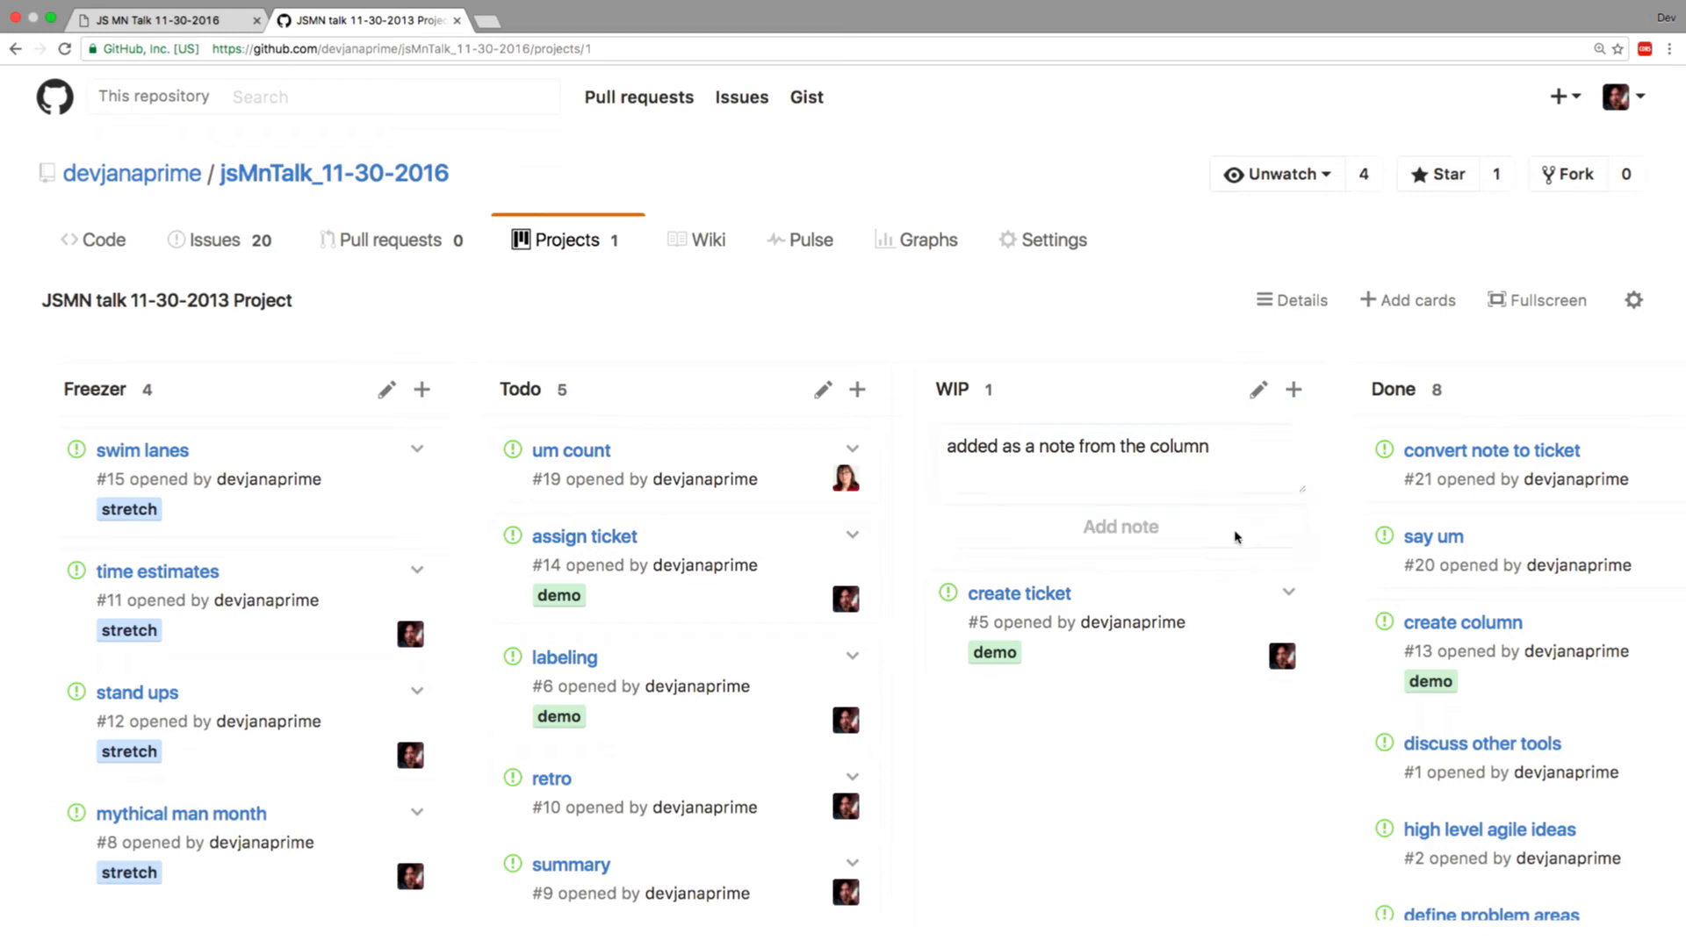
click(1295, 392)
Convert the "added as a note from the column" note to an issue with body "done pretty quickly" and move it to Done.
click(1288, 449)
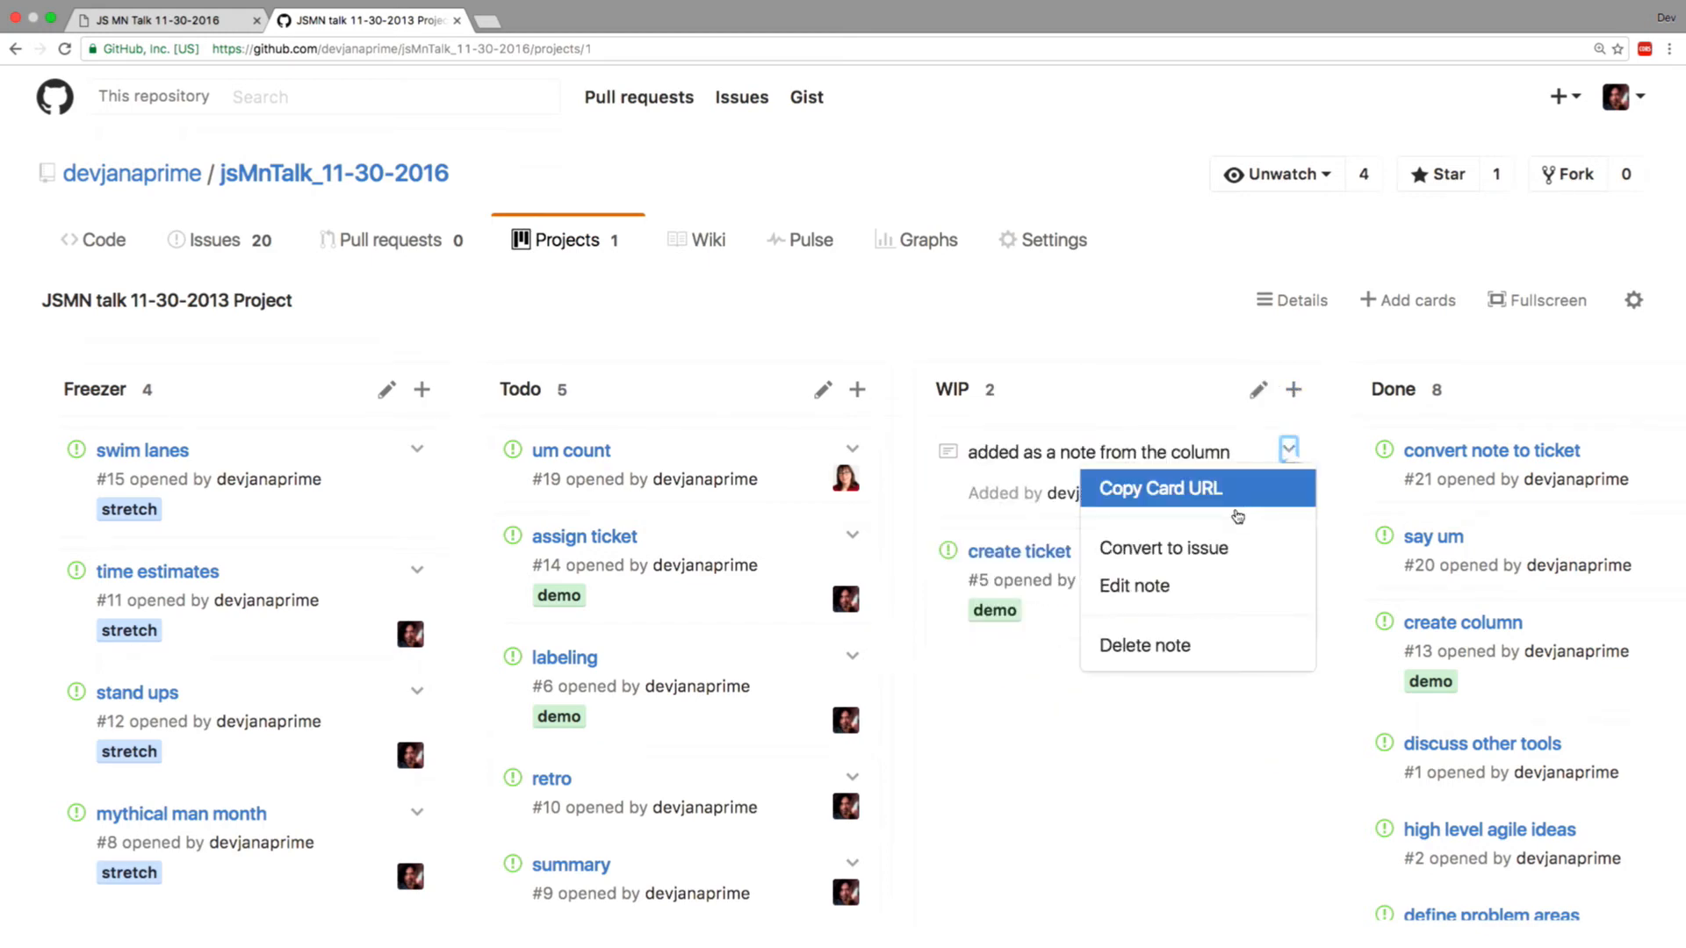
click(1223, 548)
click(873, 516)
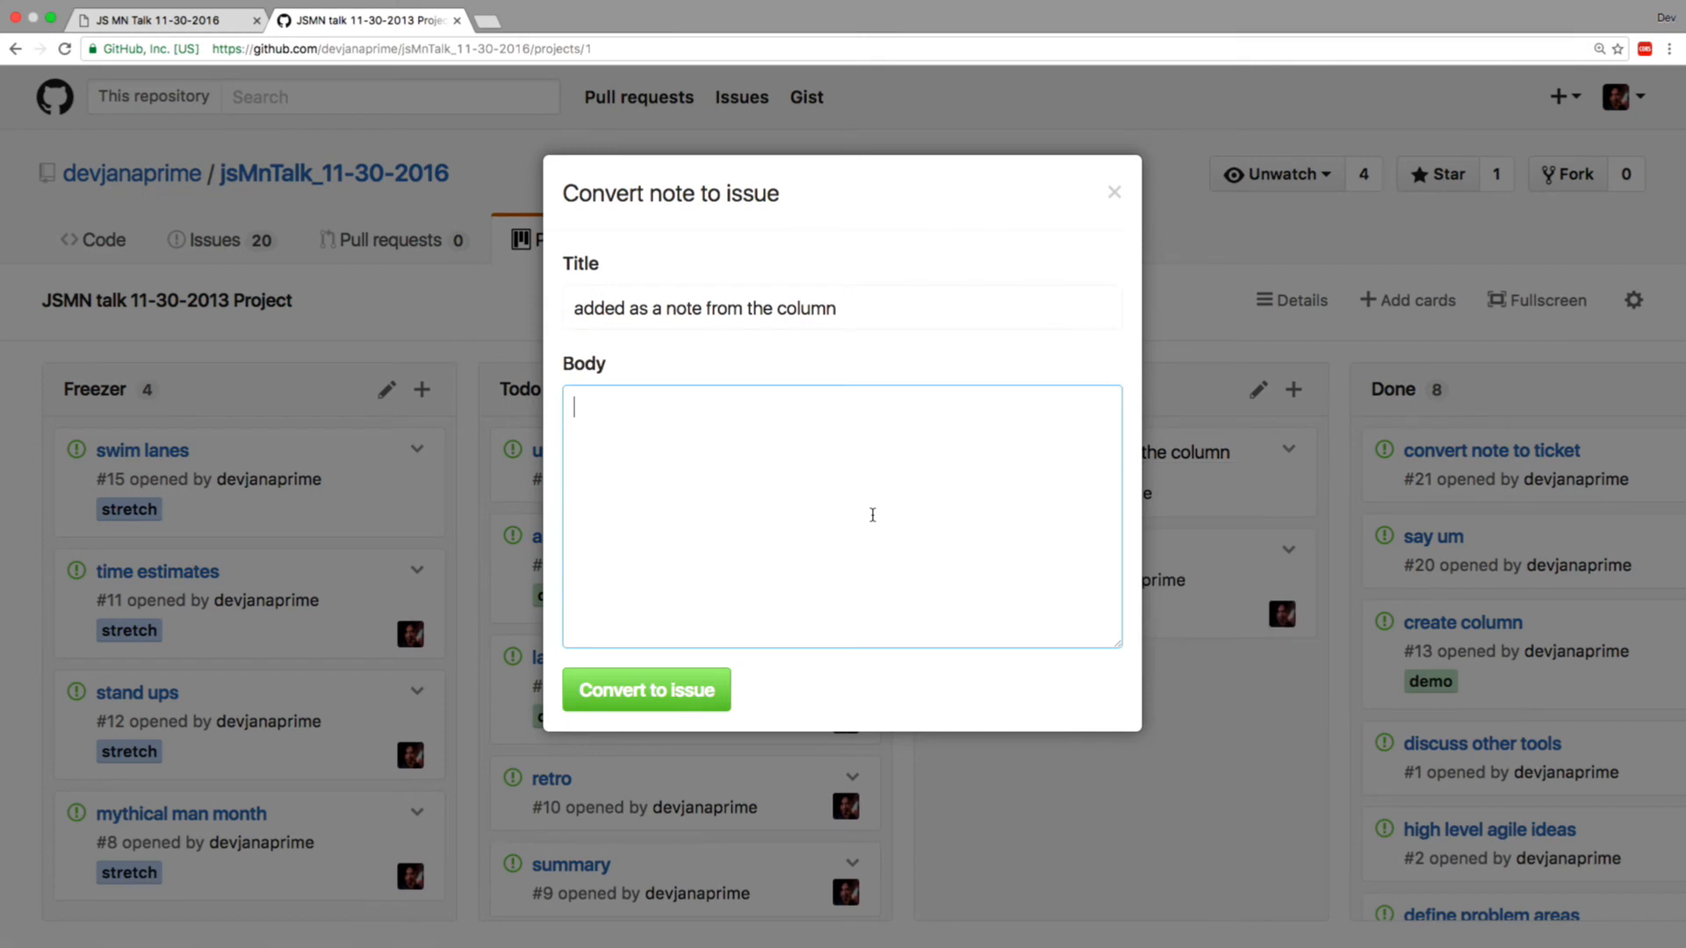
text(done pretty quickly)
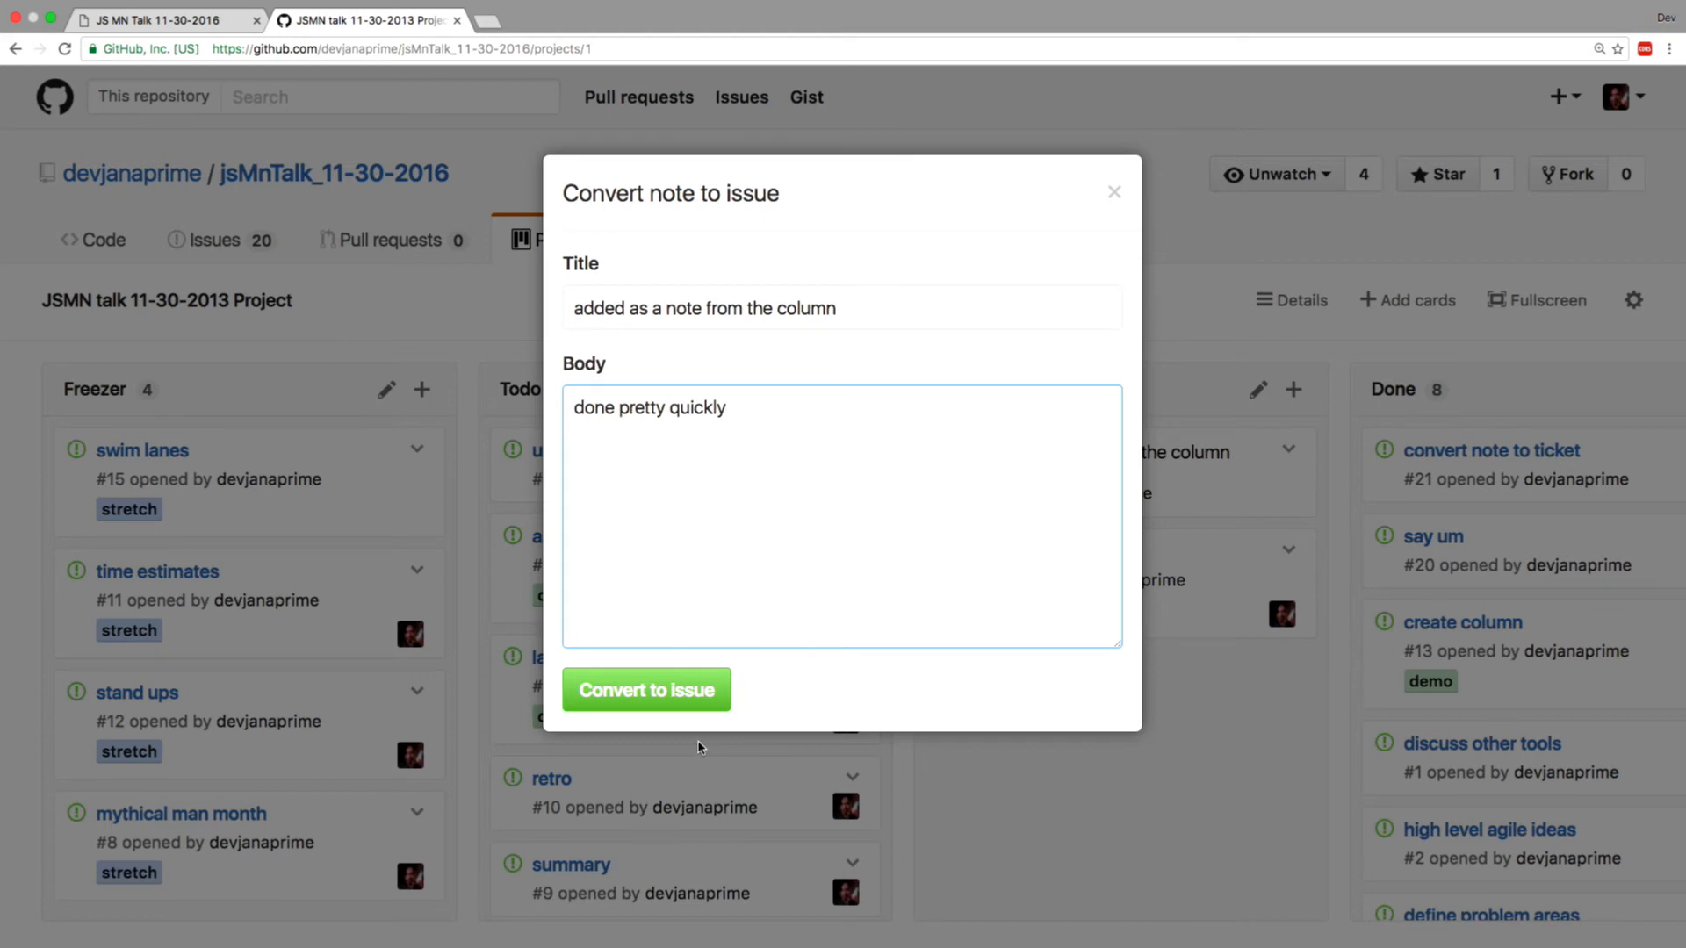
click(676, 692)
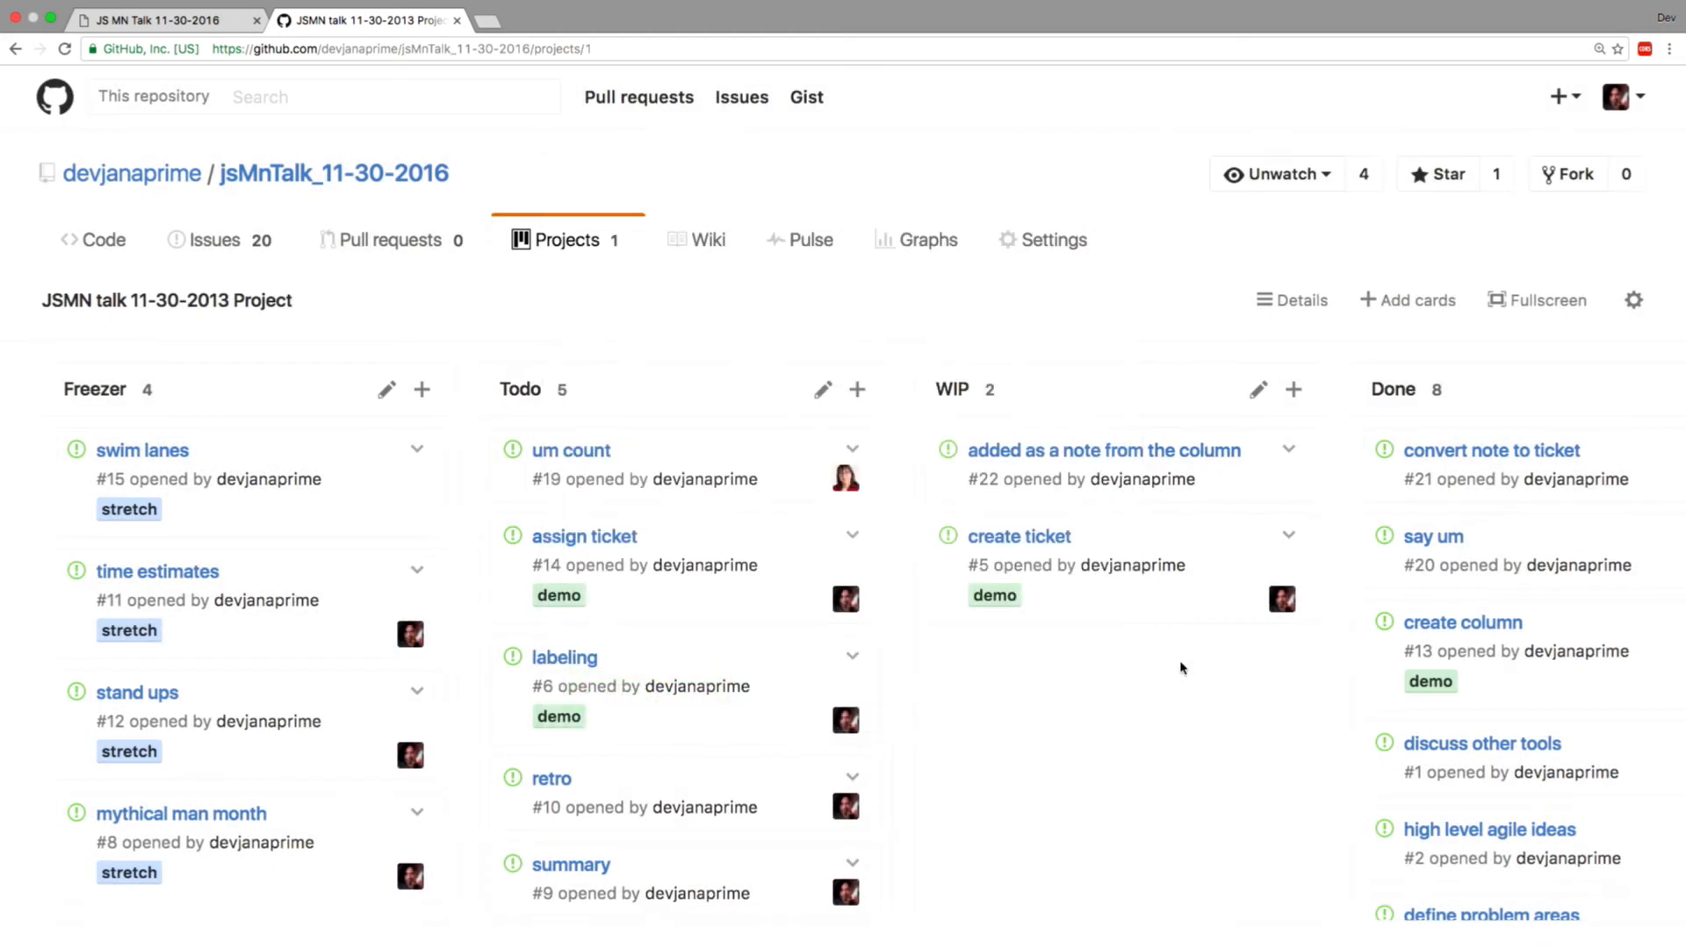
drag(1166, 459, 1613, 468)
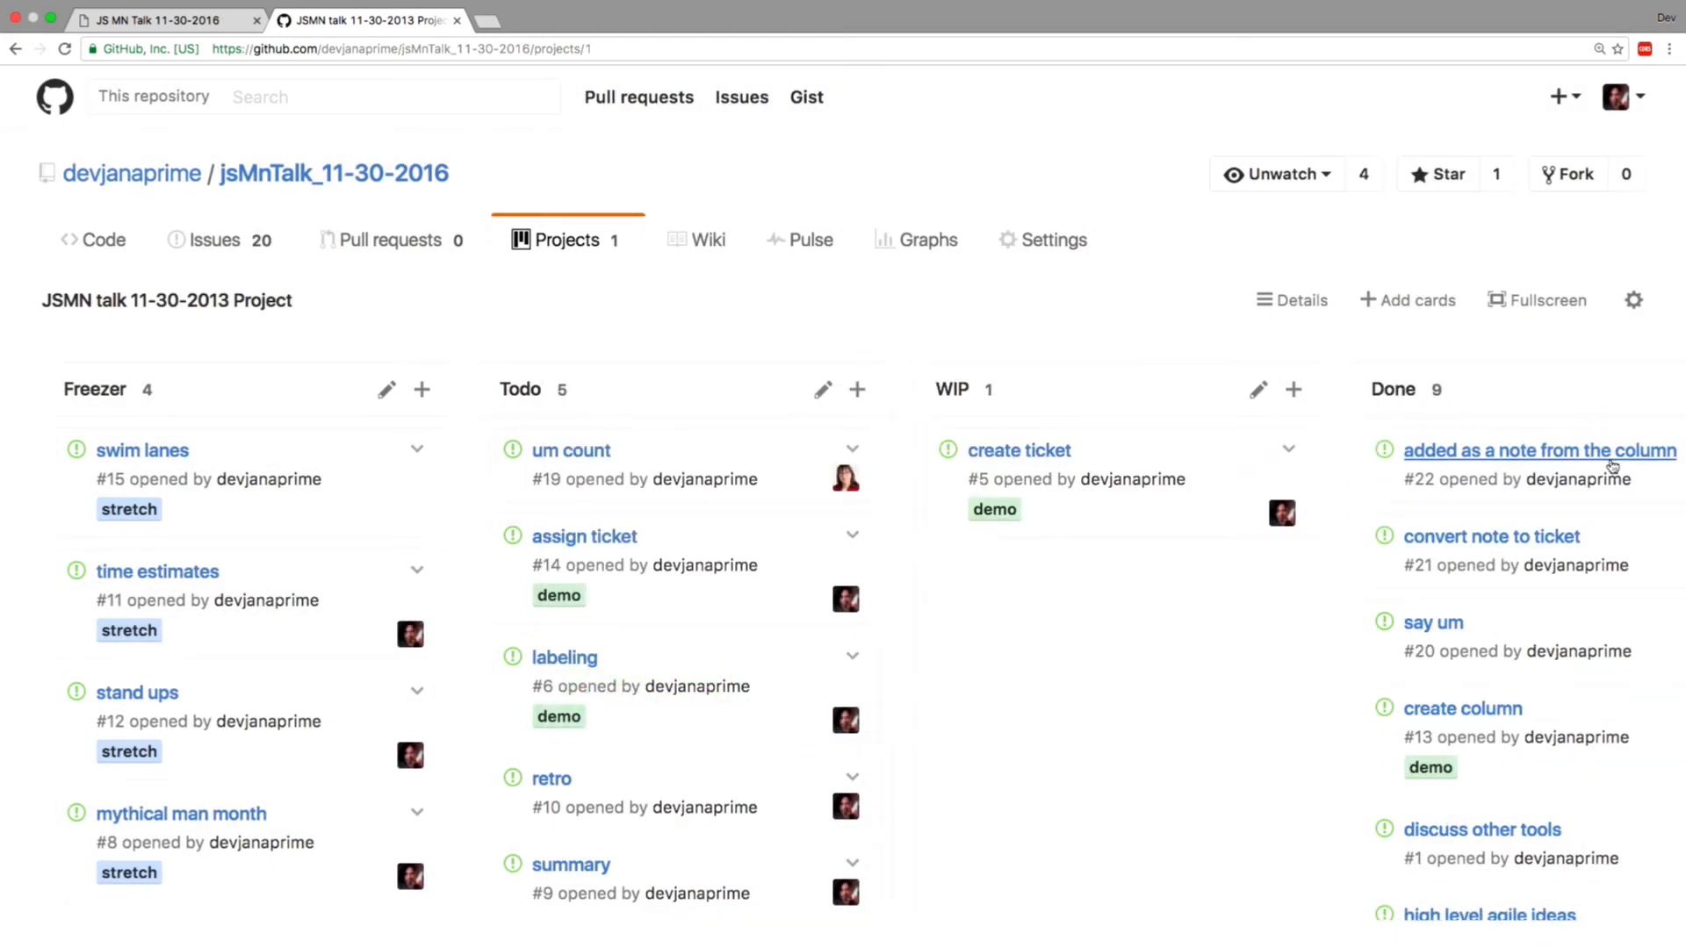
Move the "say um" card from Done and the "assign ticket" card from Todo into the WIP column.
drag(1607, 641, 1203, 638)
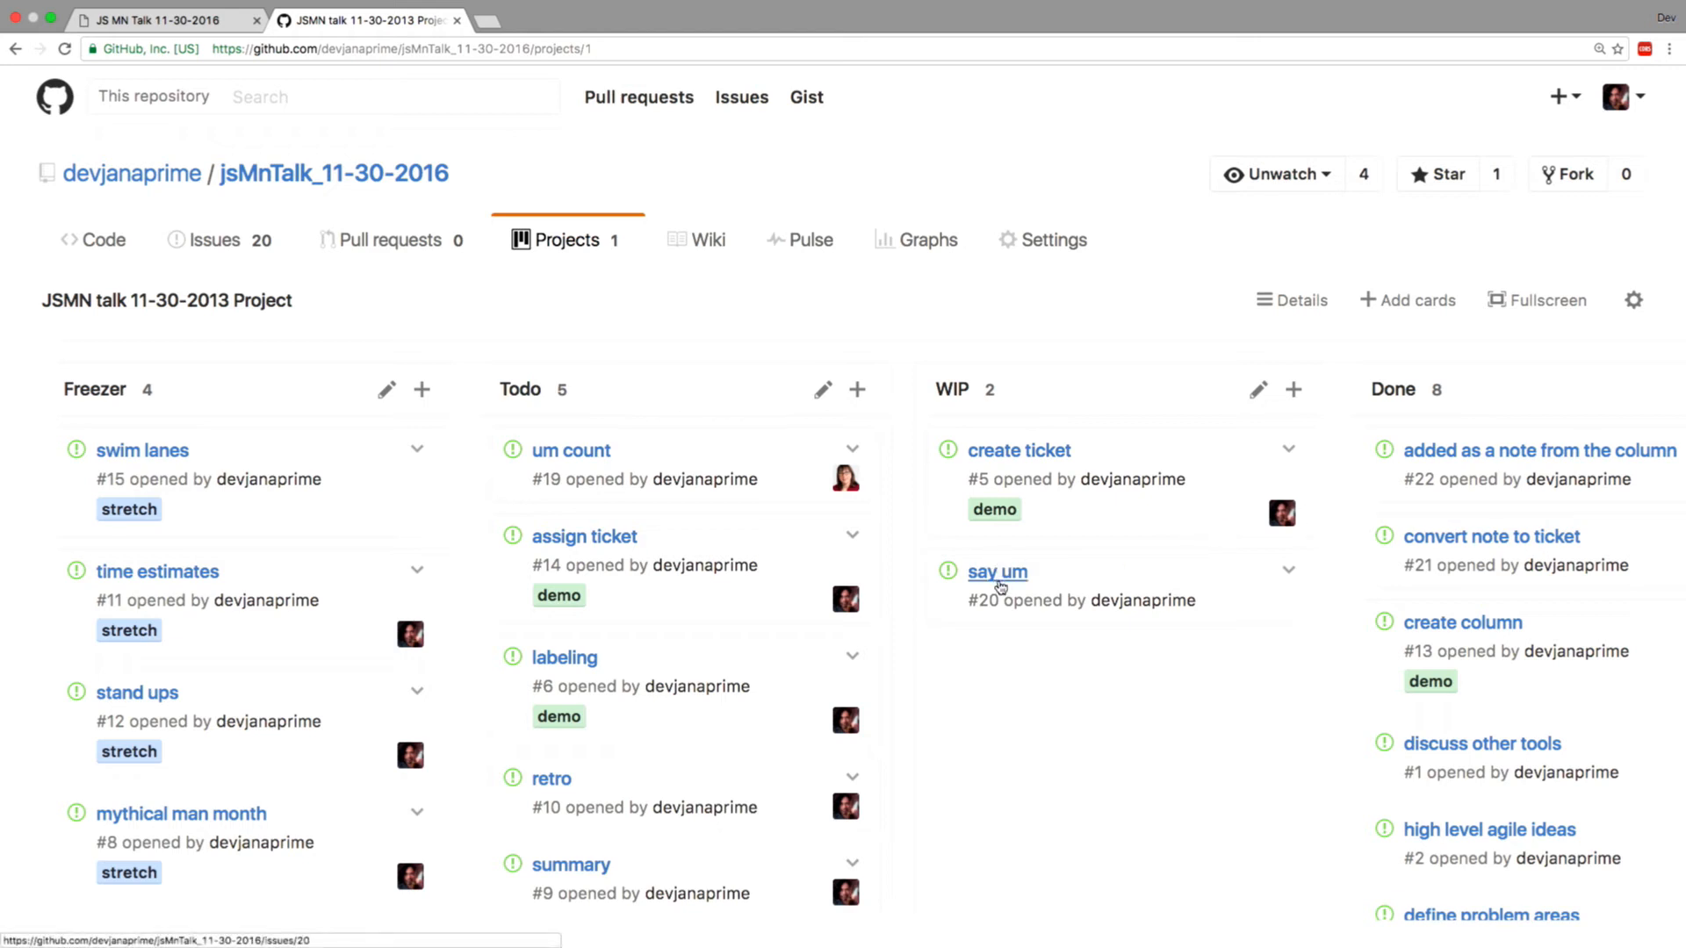
drag(752, 542, 1090, 546)
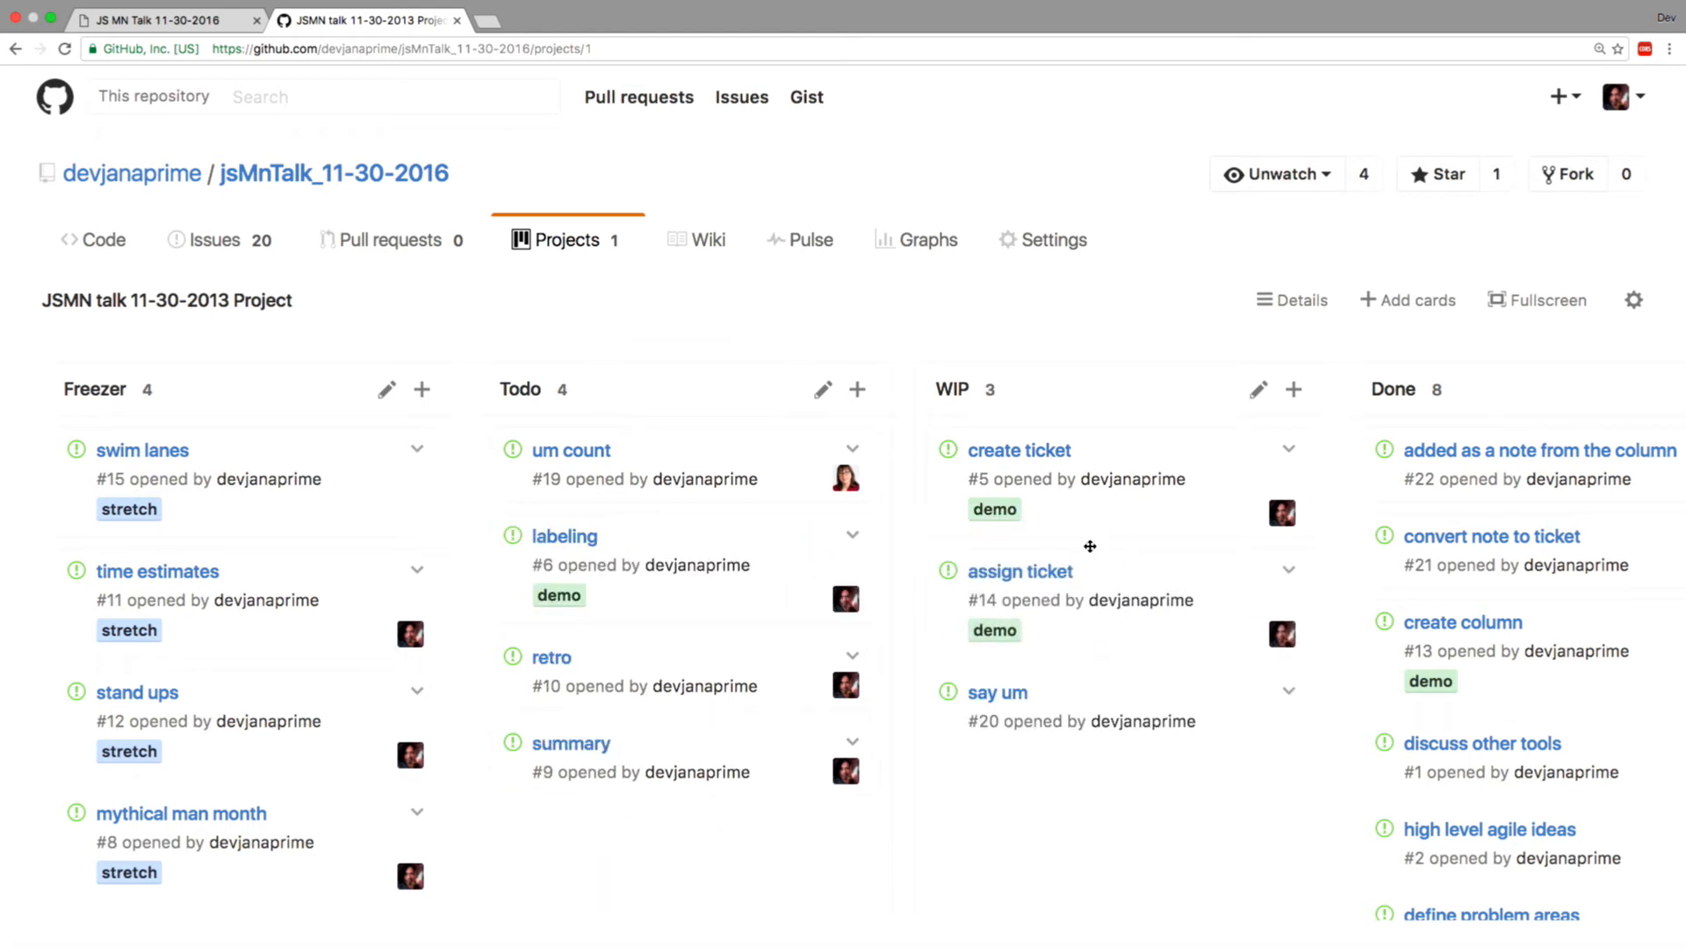
Open the "say um" issue from the WIP column and assign it to yourself.
click(1012, 699)
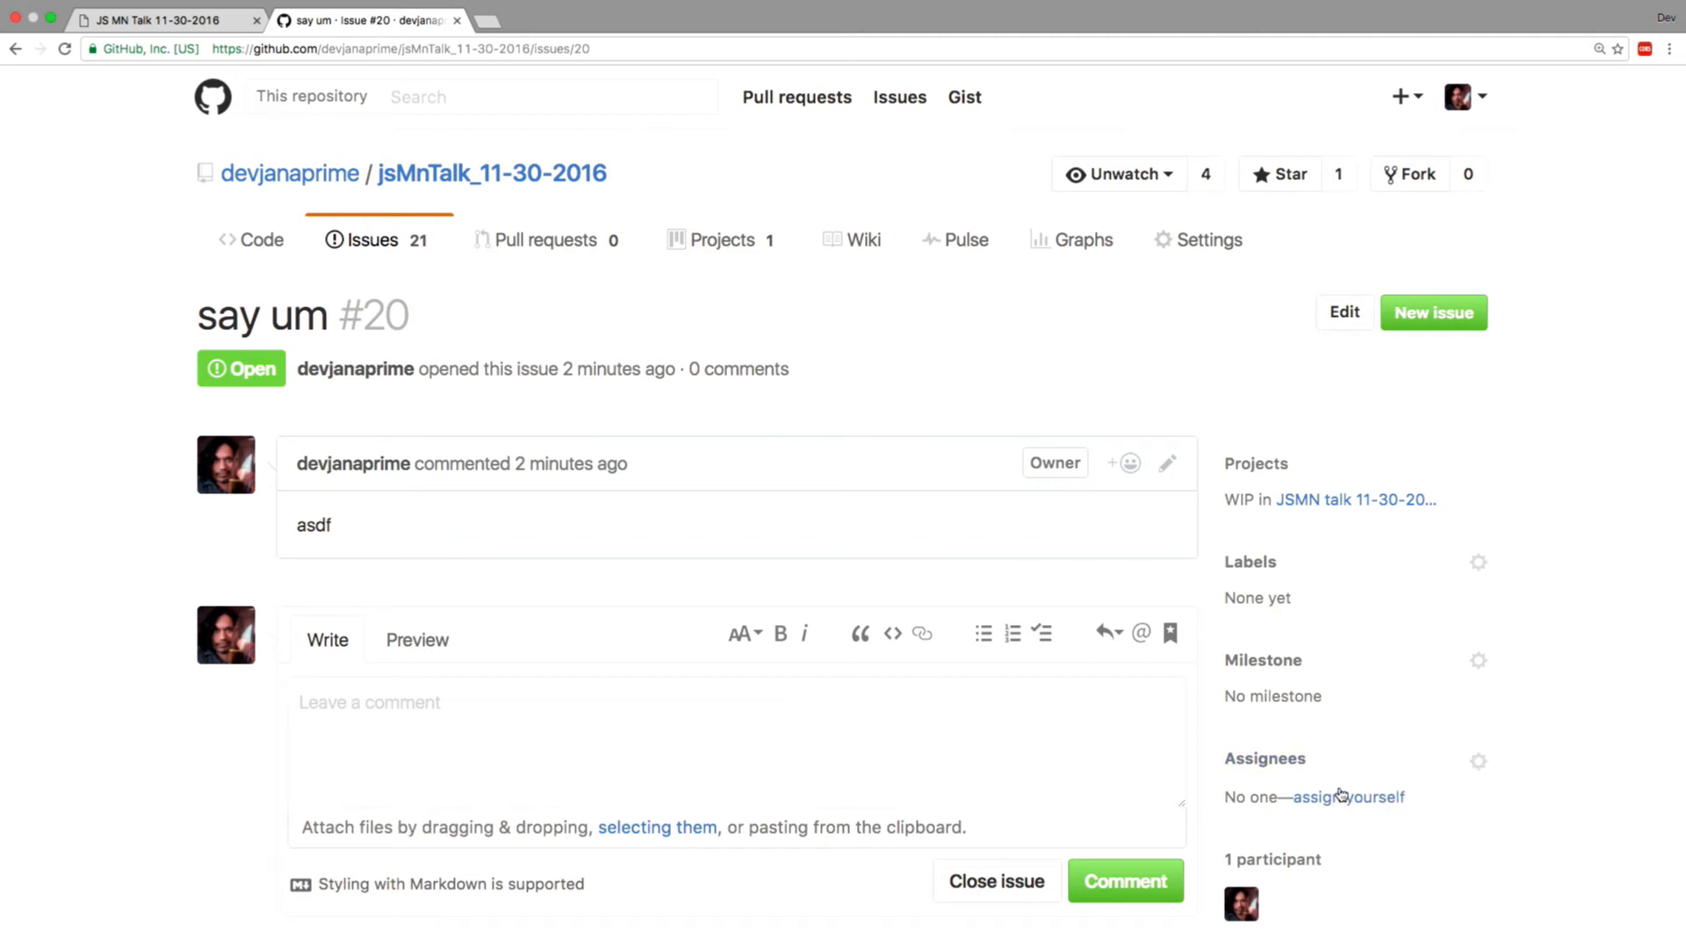
click(1289, 760)
scroll(1289, 764, down, 5)
scroll(1289, 764, down, 2)
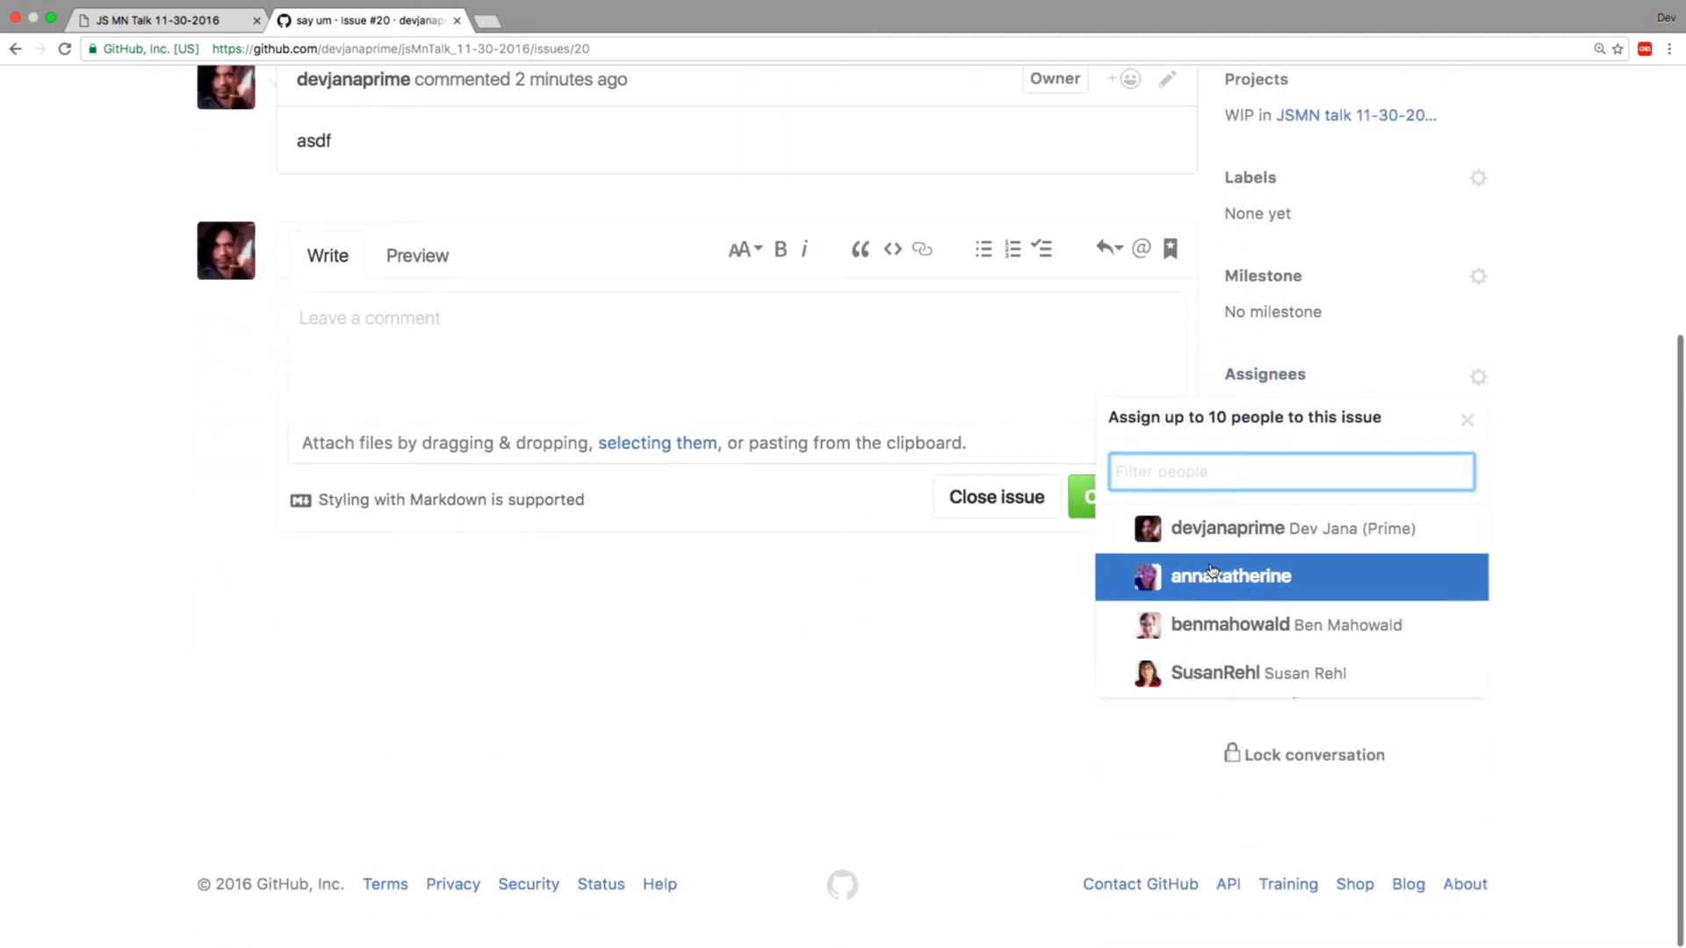
click(1604, 461)
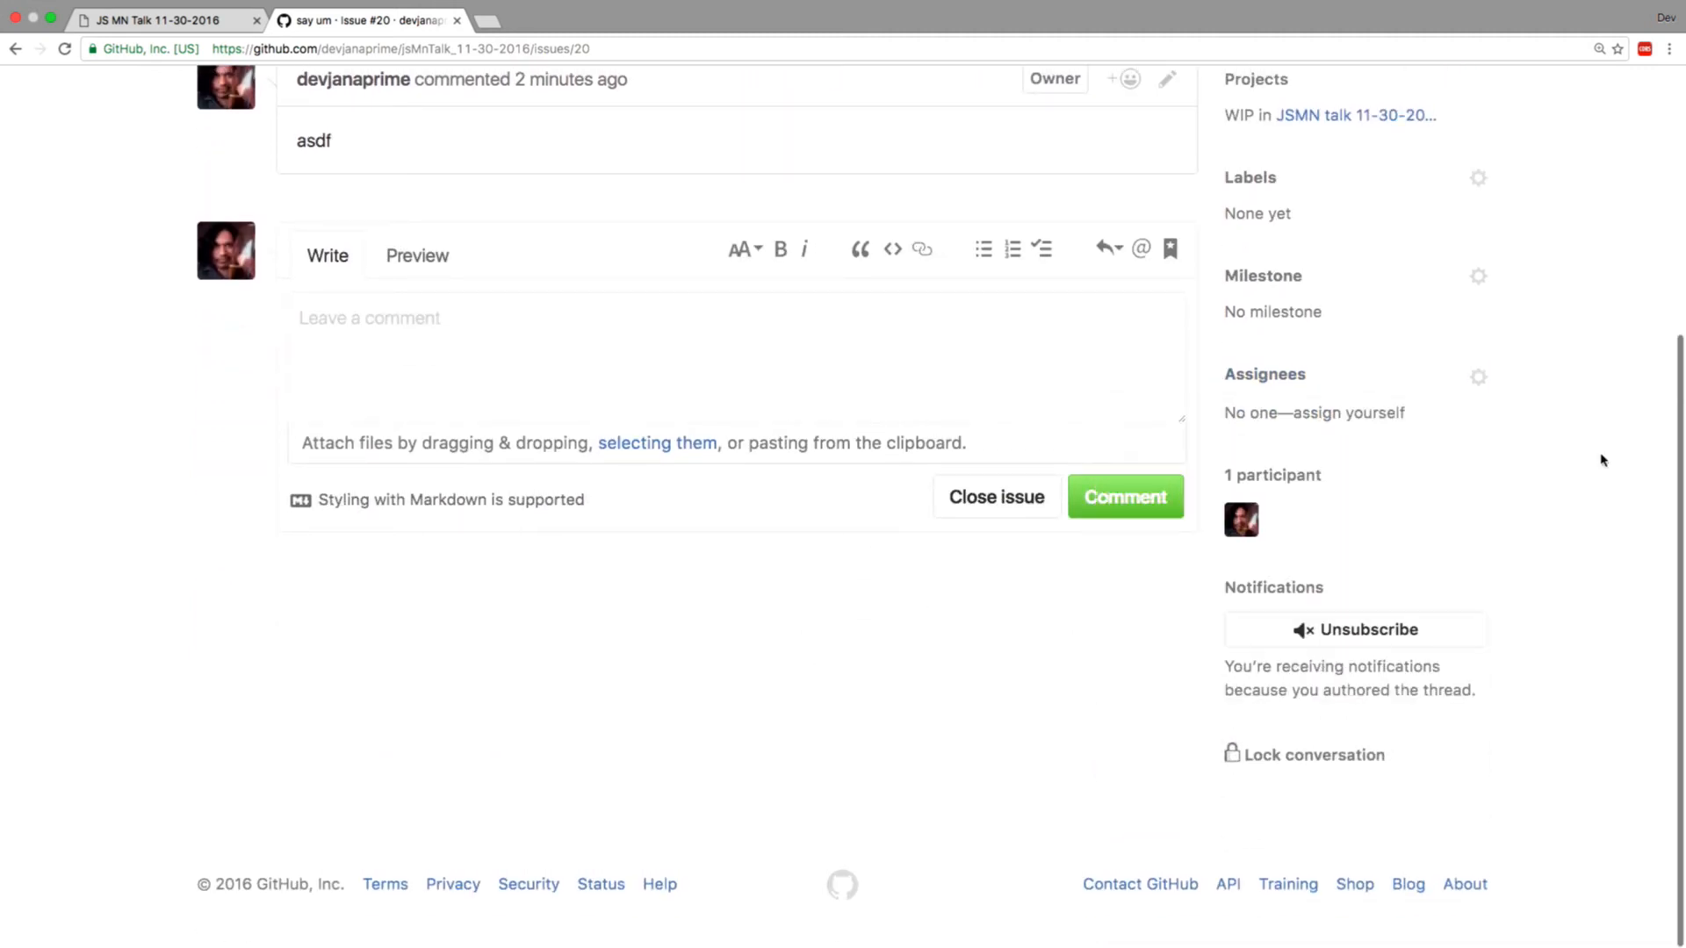
click(1333, 422)
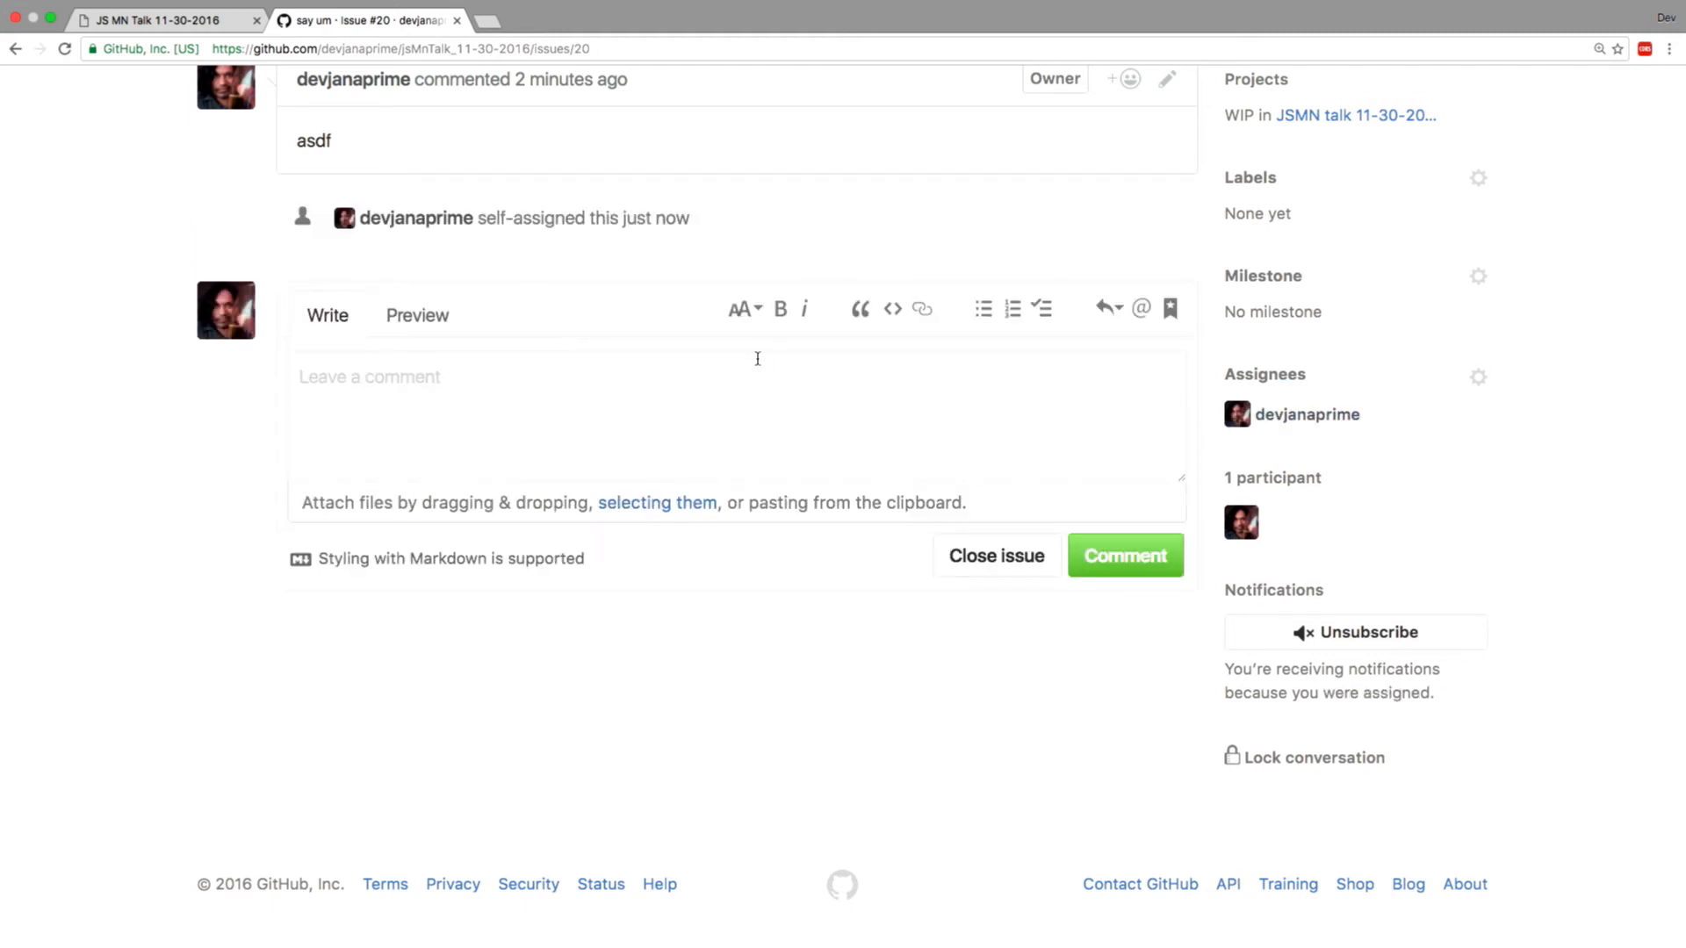
Return to the JSMN talk 11-30-2013 Project board and move the "say um", "assign ticket" and "create ticket" cards from WIP to Done.
scroll(758, 358, up, 5)
click(715, 246)
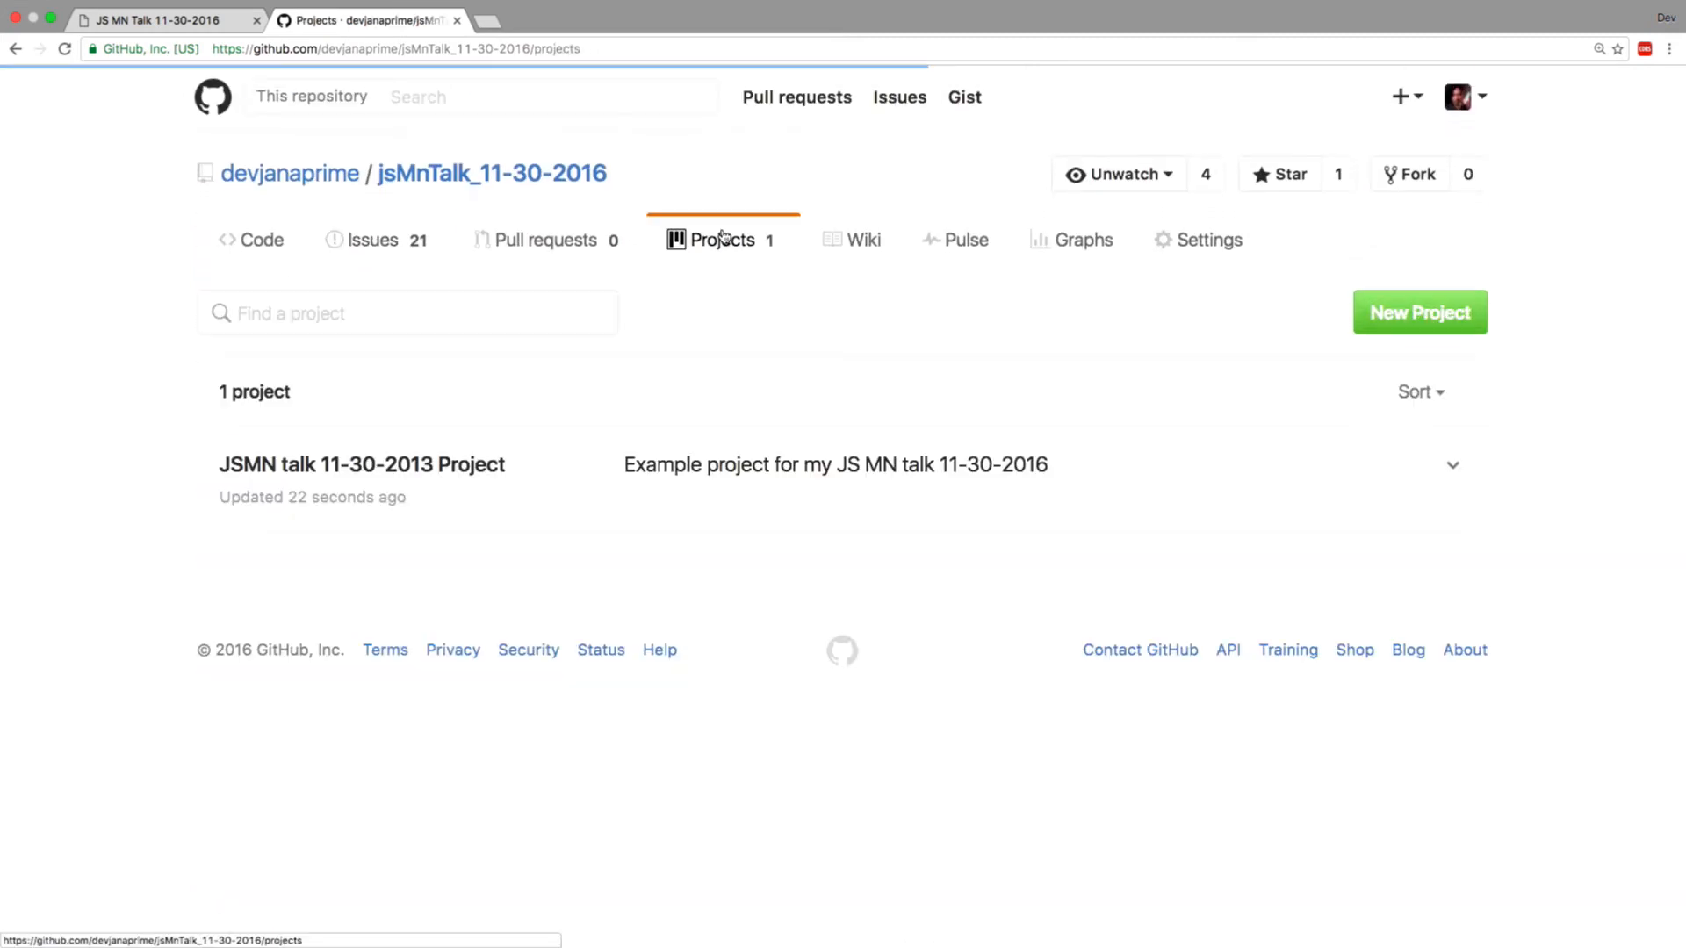
click(360, 465)
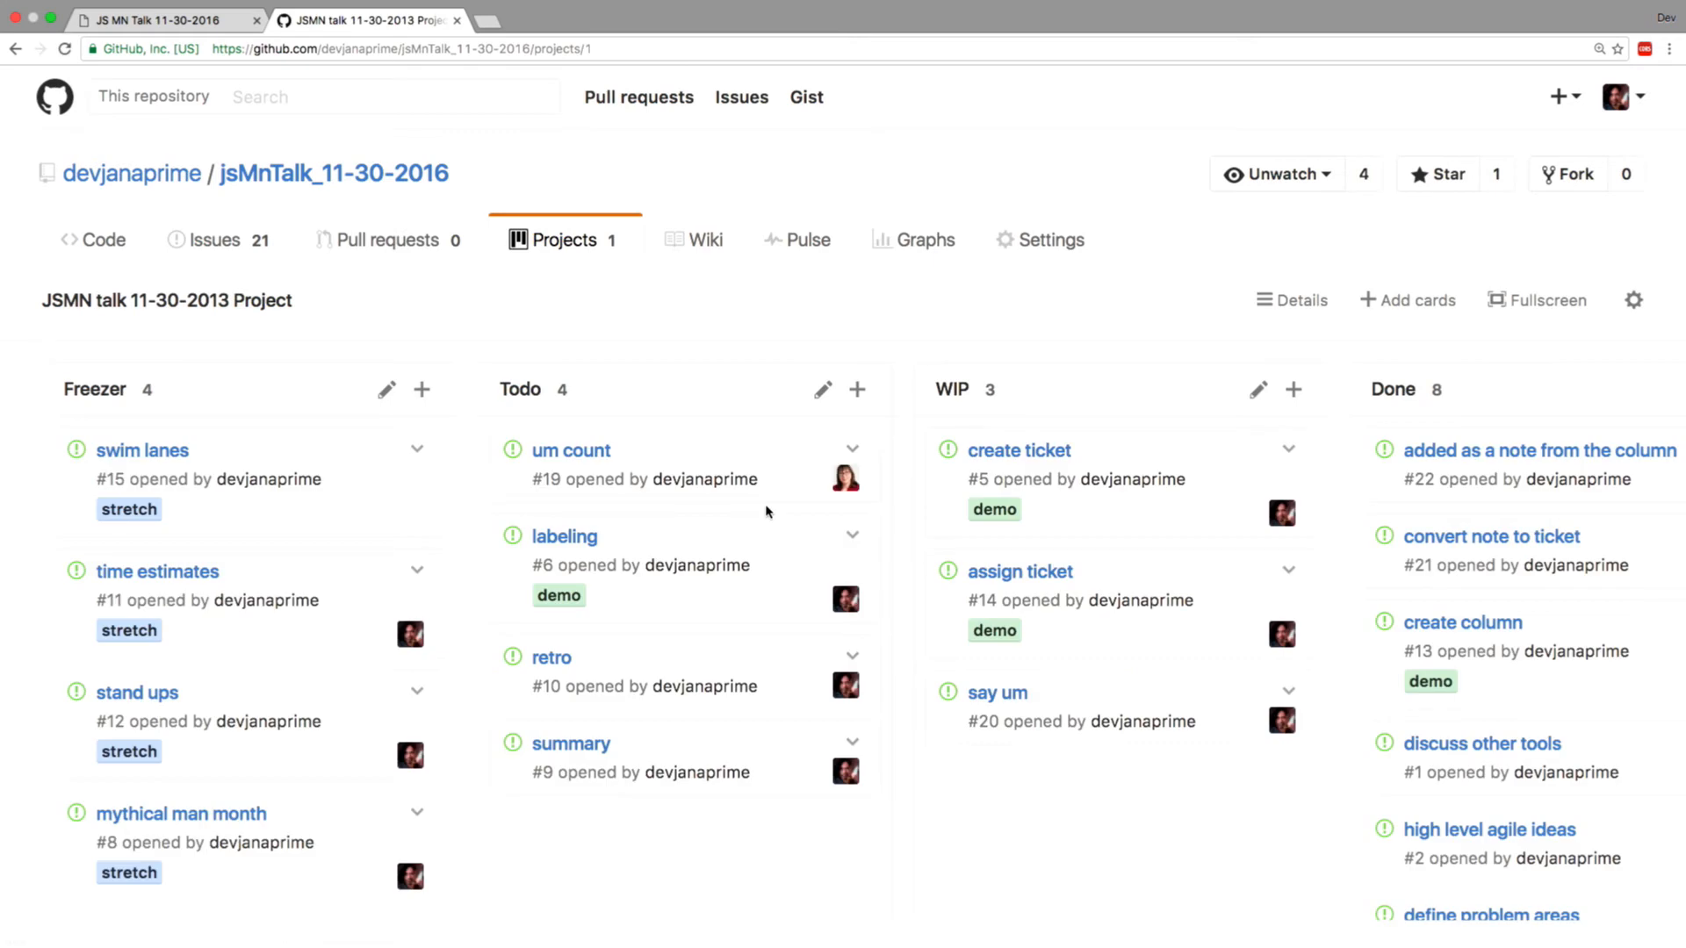
drag(1072, 703, 1490, 474)
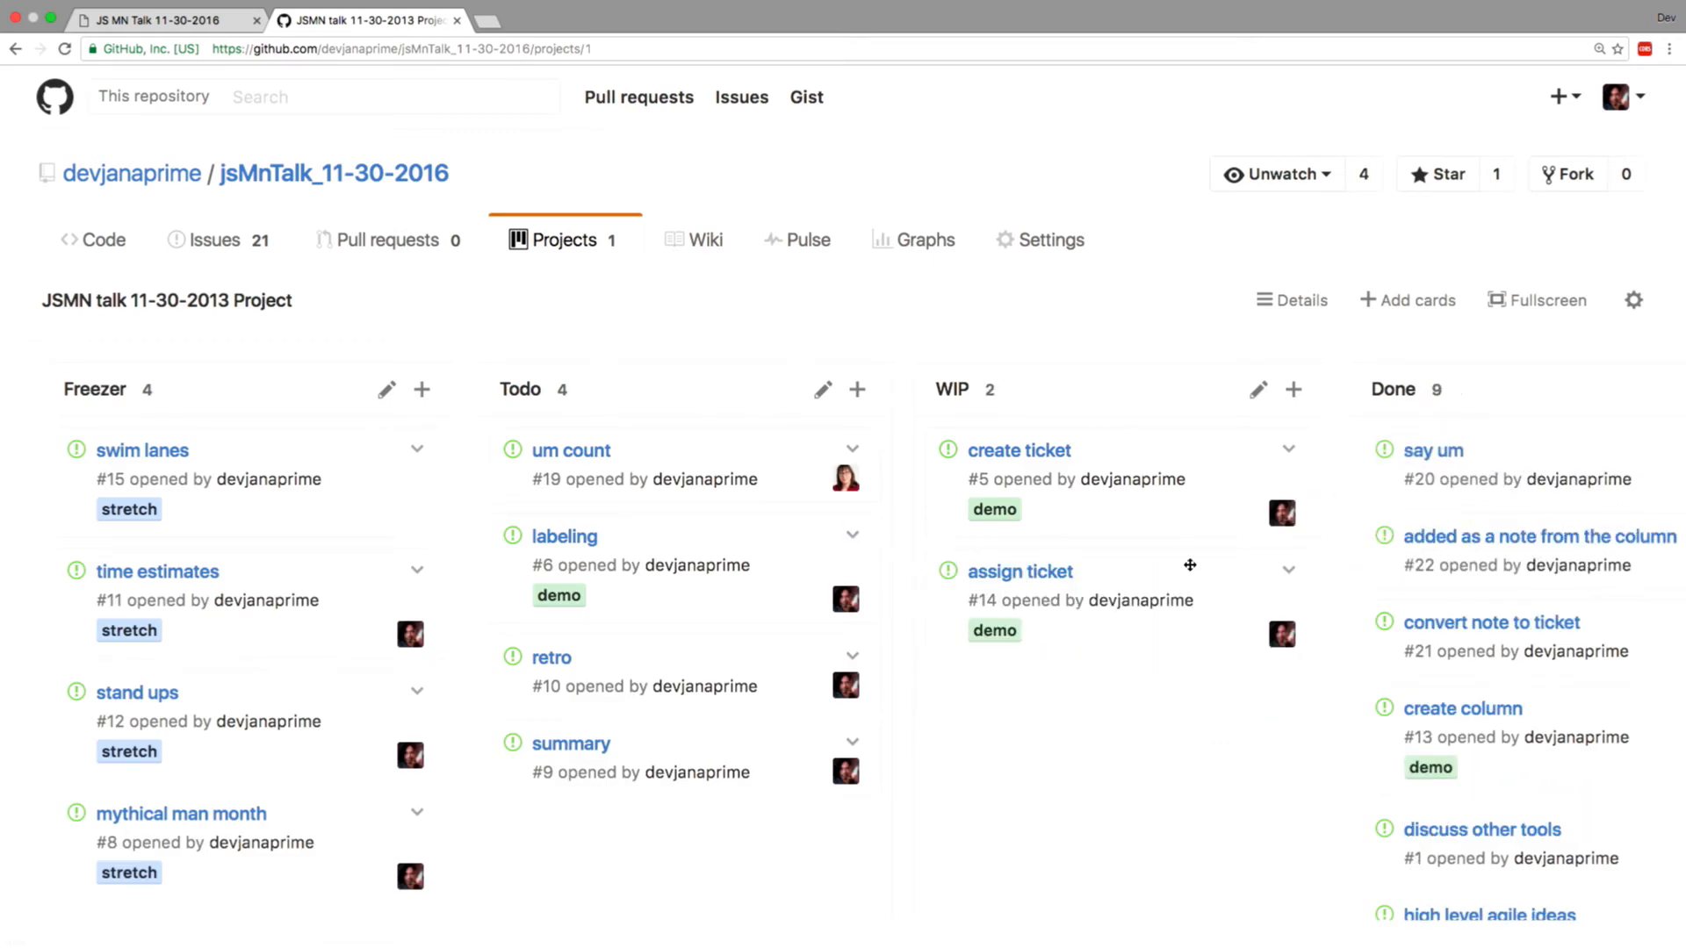
drag(1072, 602, 1454, 476)
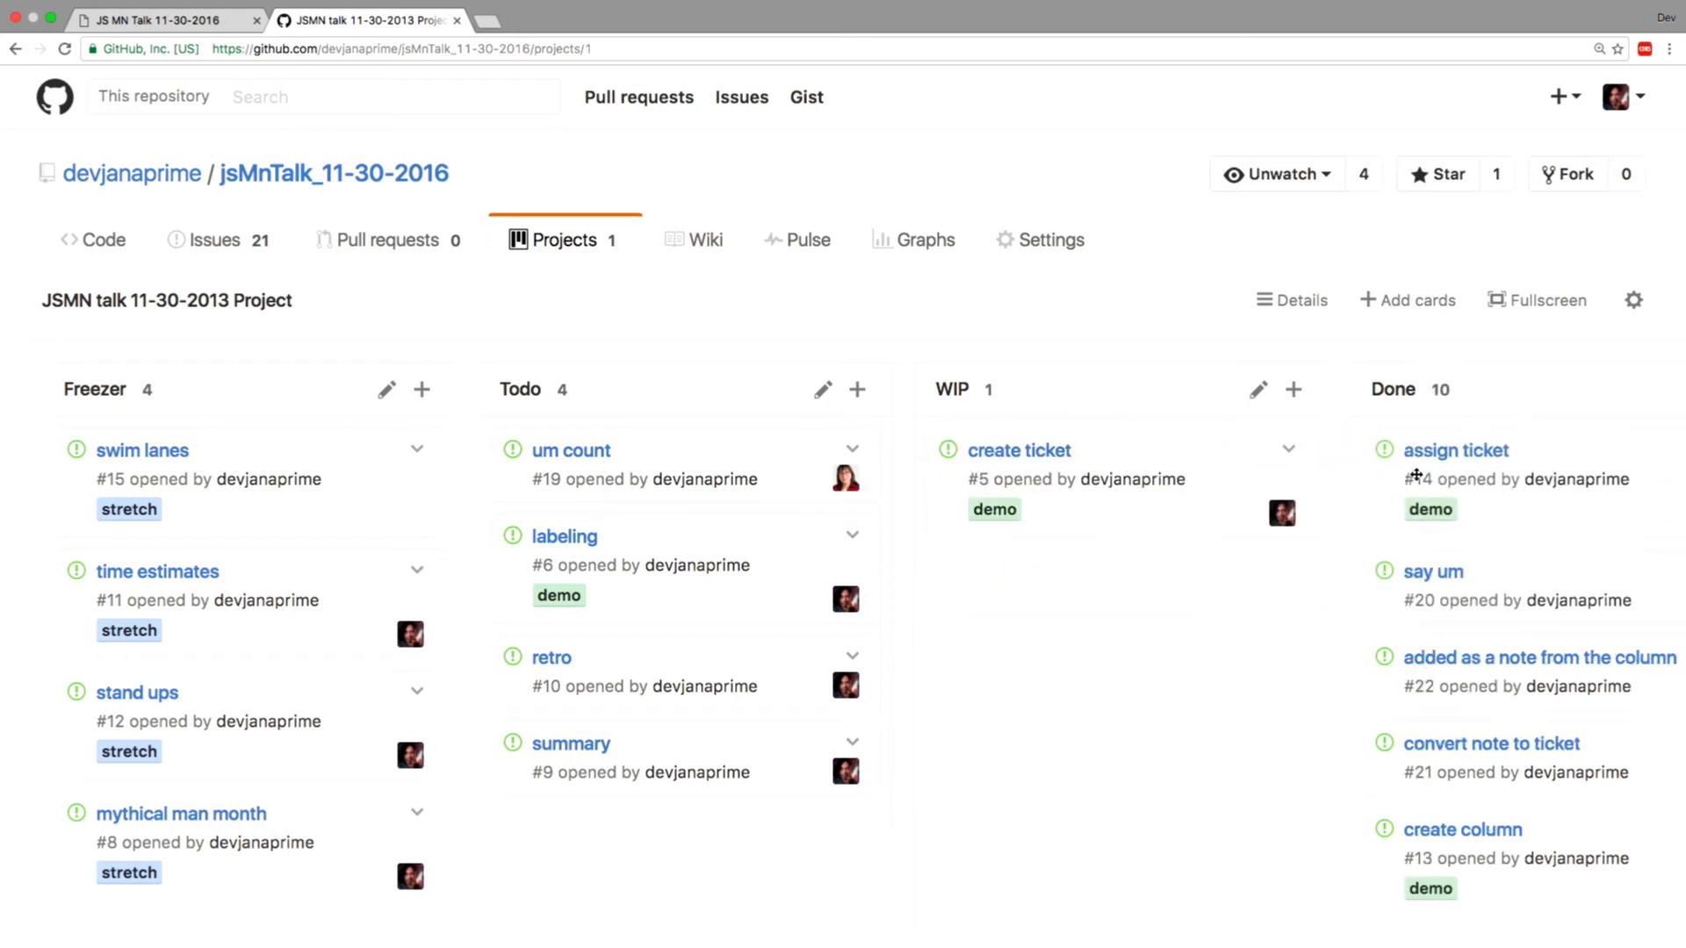
drag(1159, 478, 1520, 461)
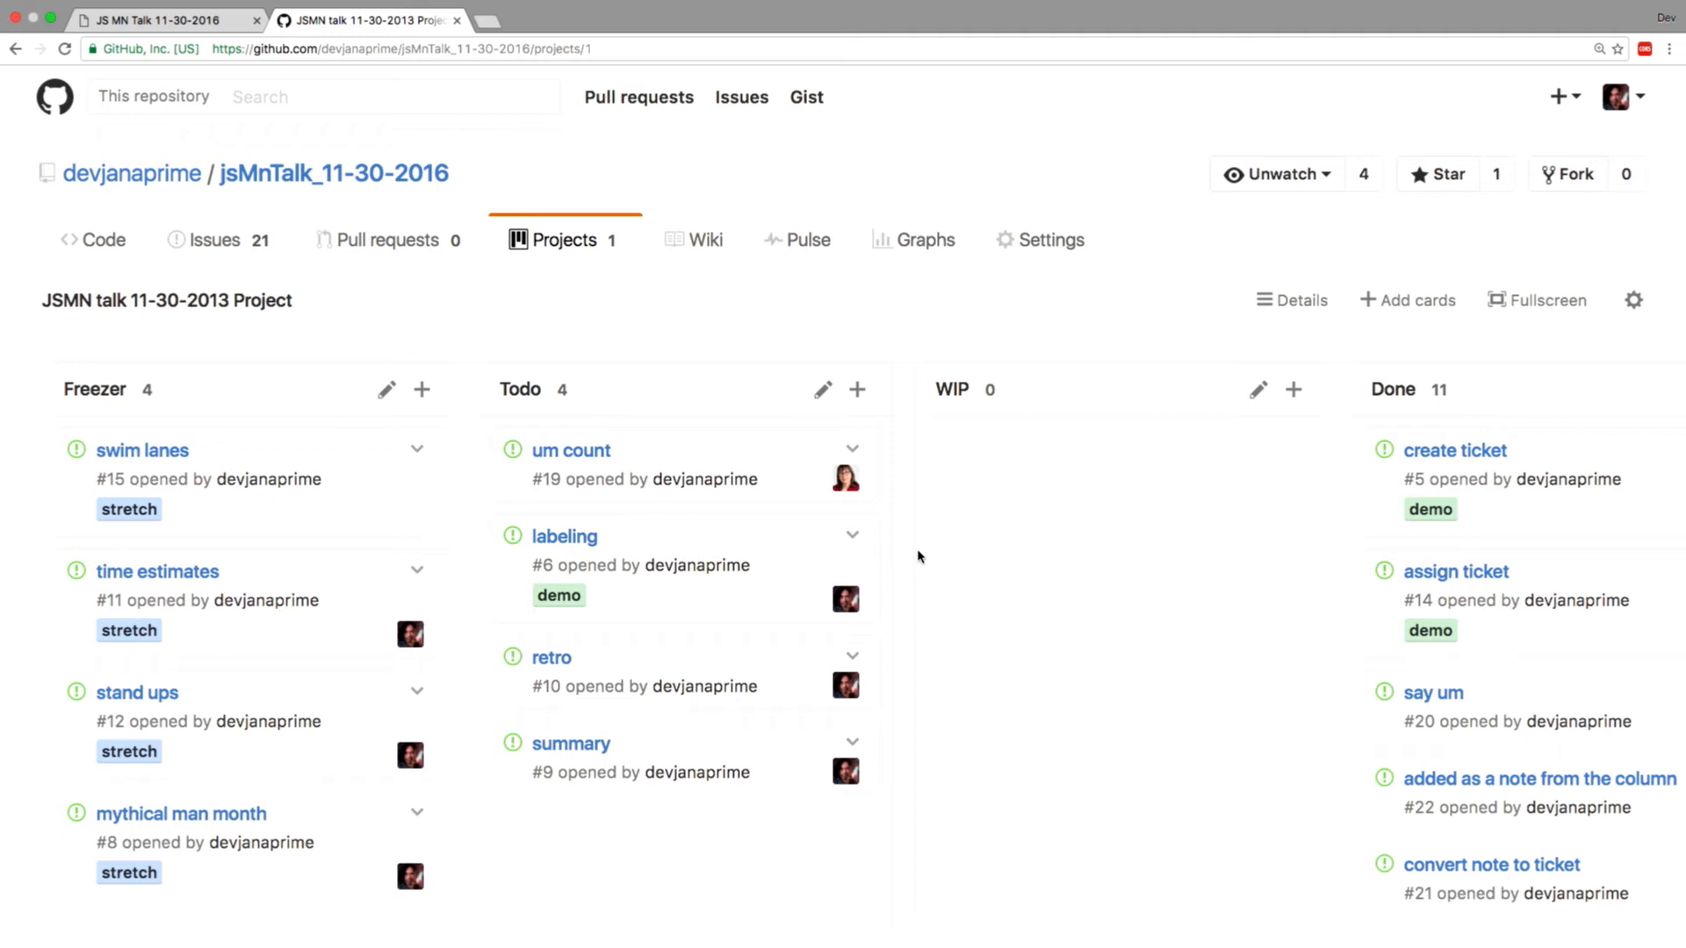
key(super+minus)
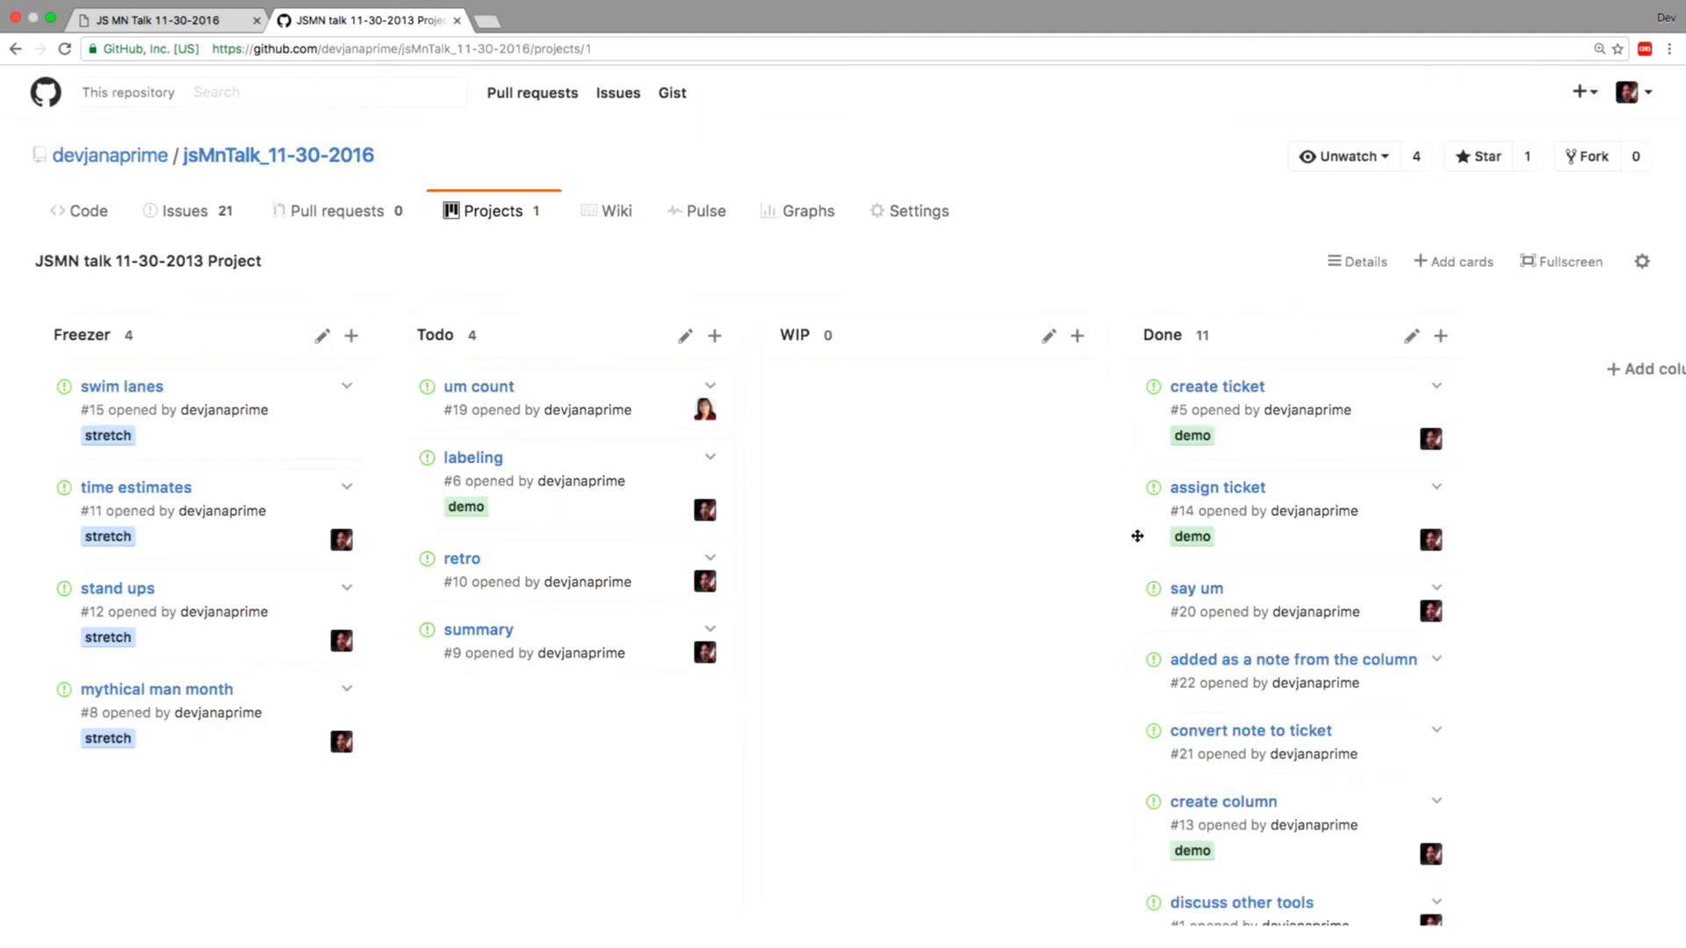
key(super+equal)
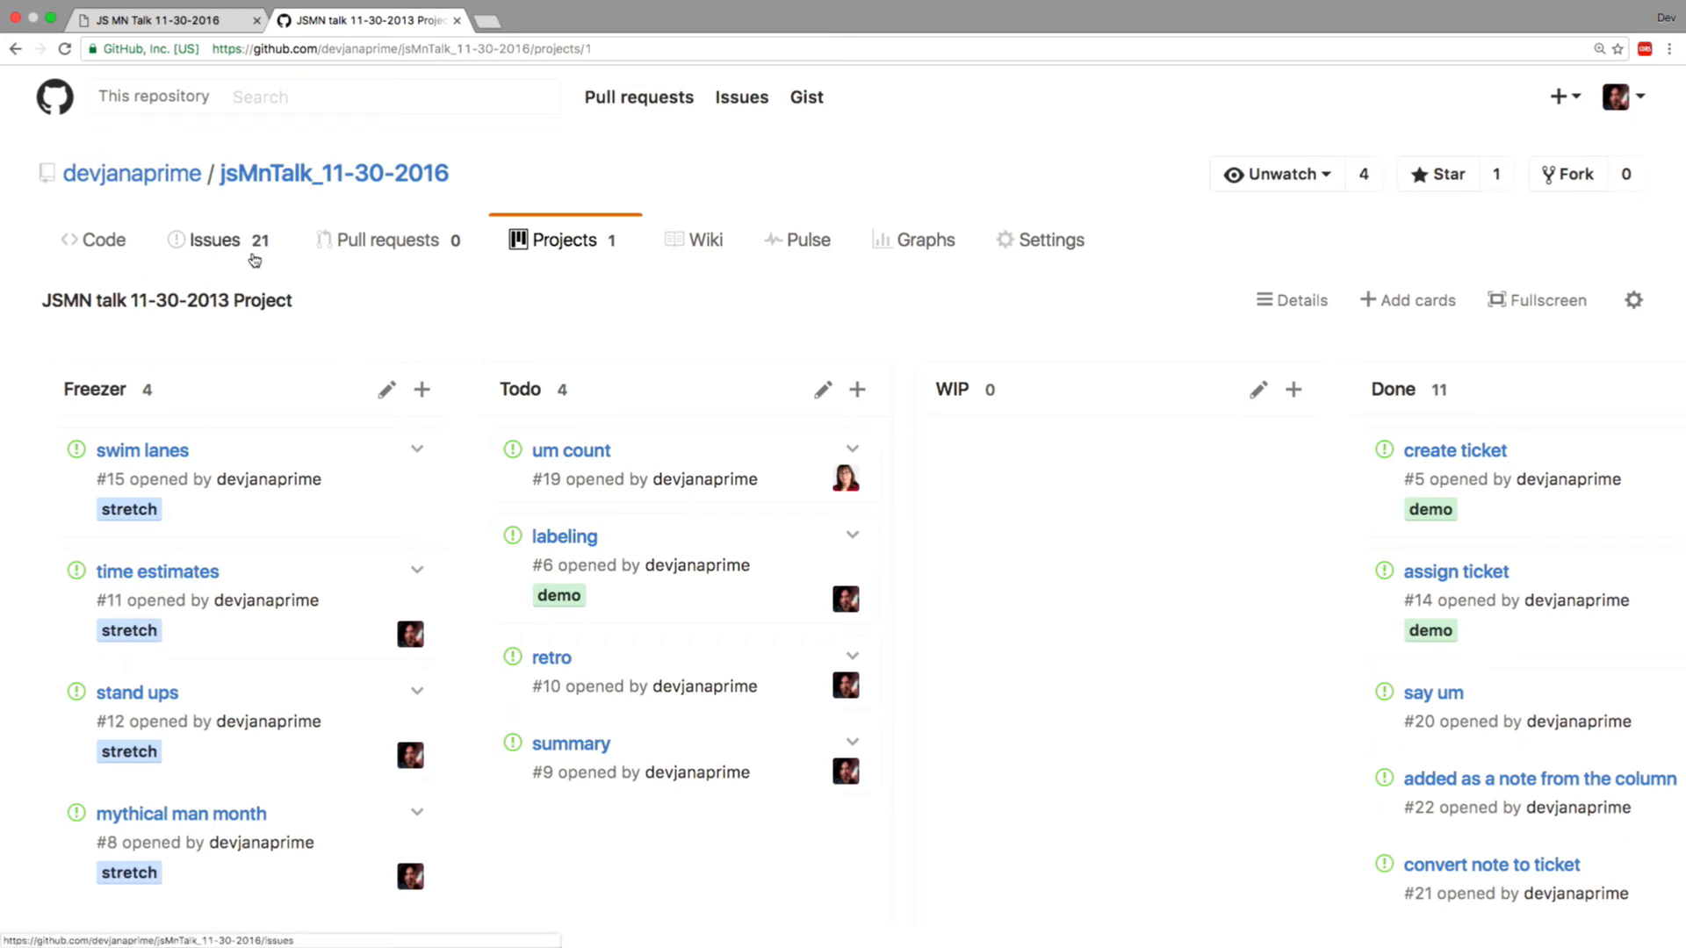
Create a new issue label named "closing" with the dark red color #b60205.
click(214, 242)
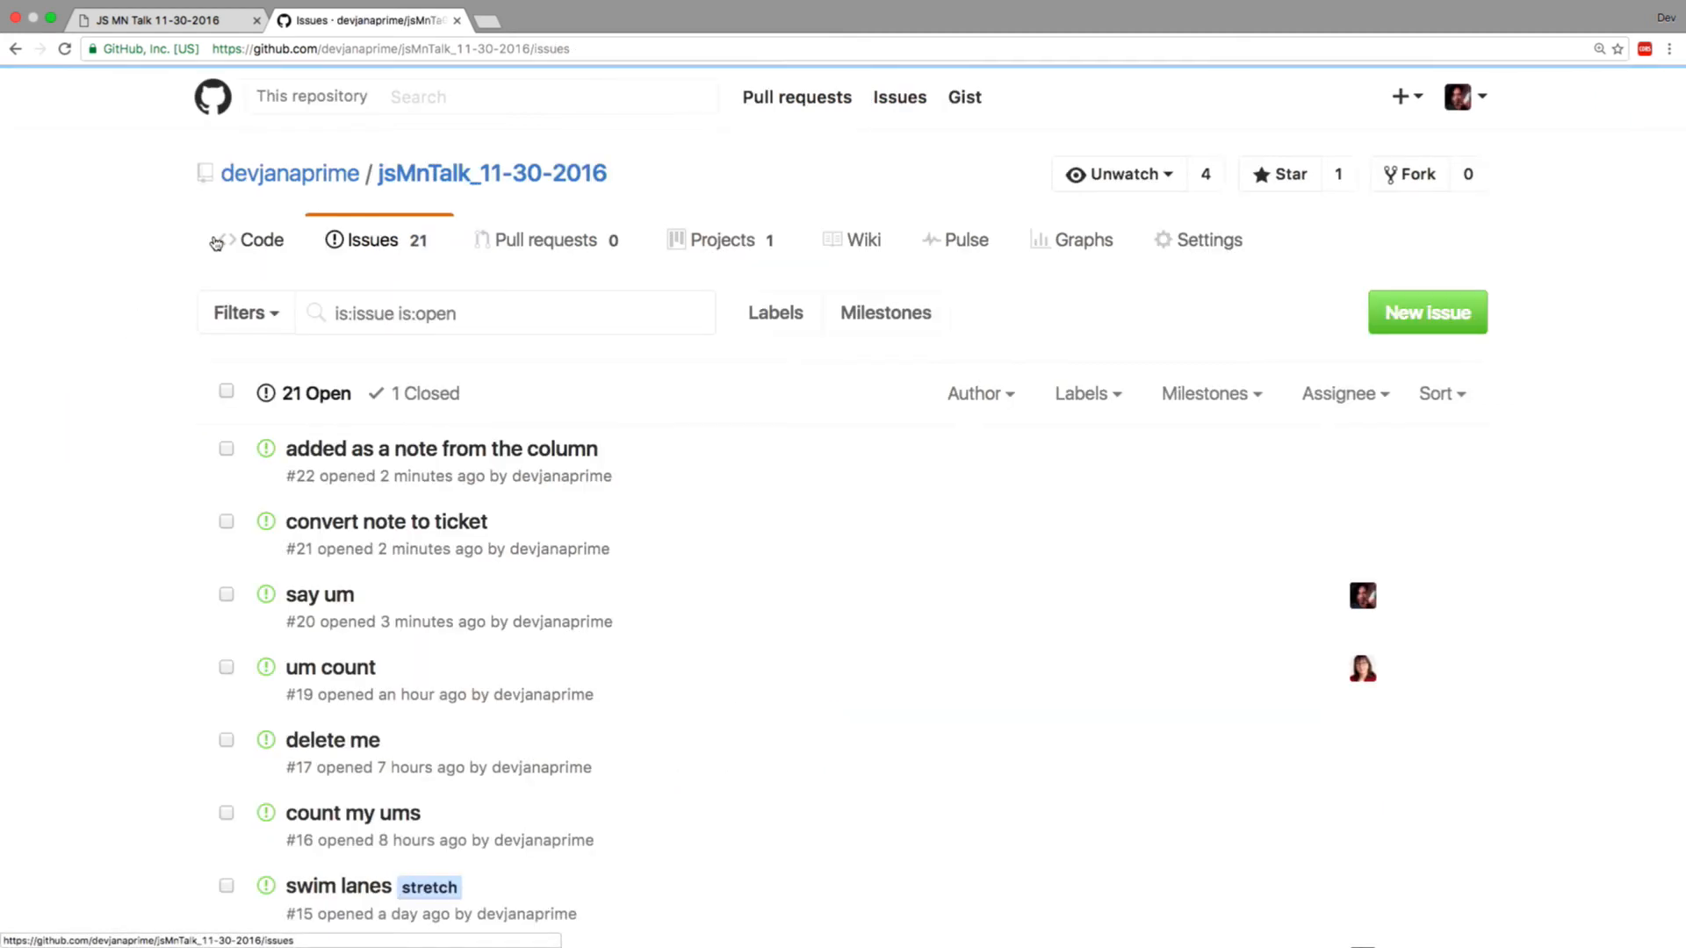
click(766, 315)
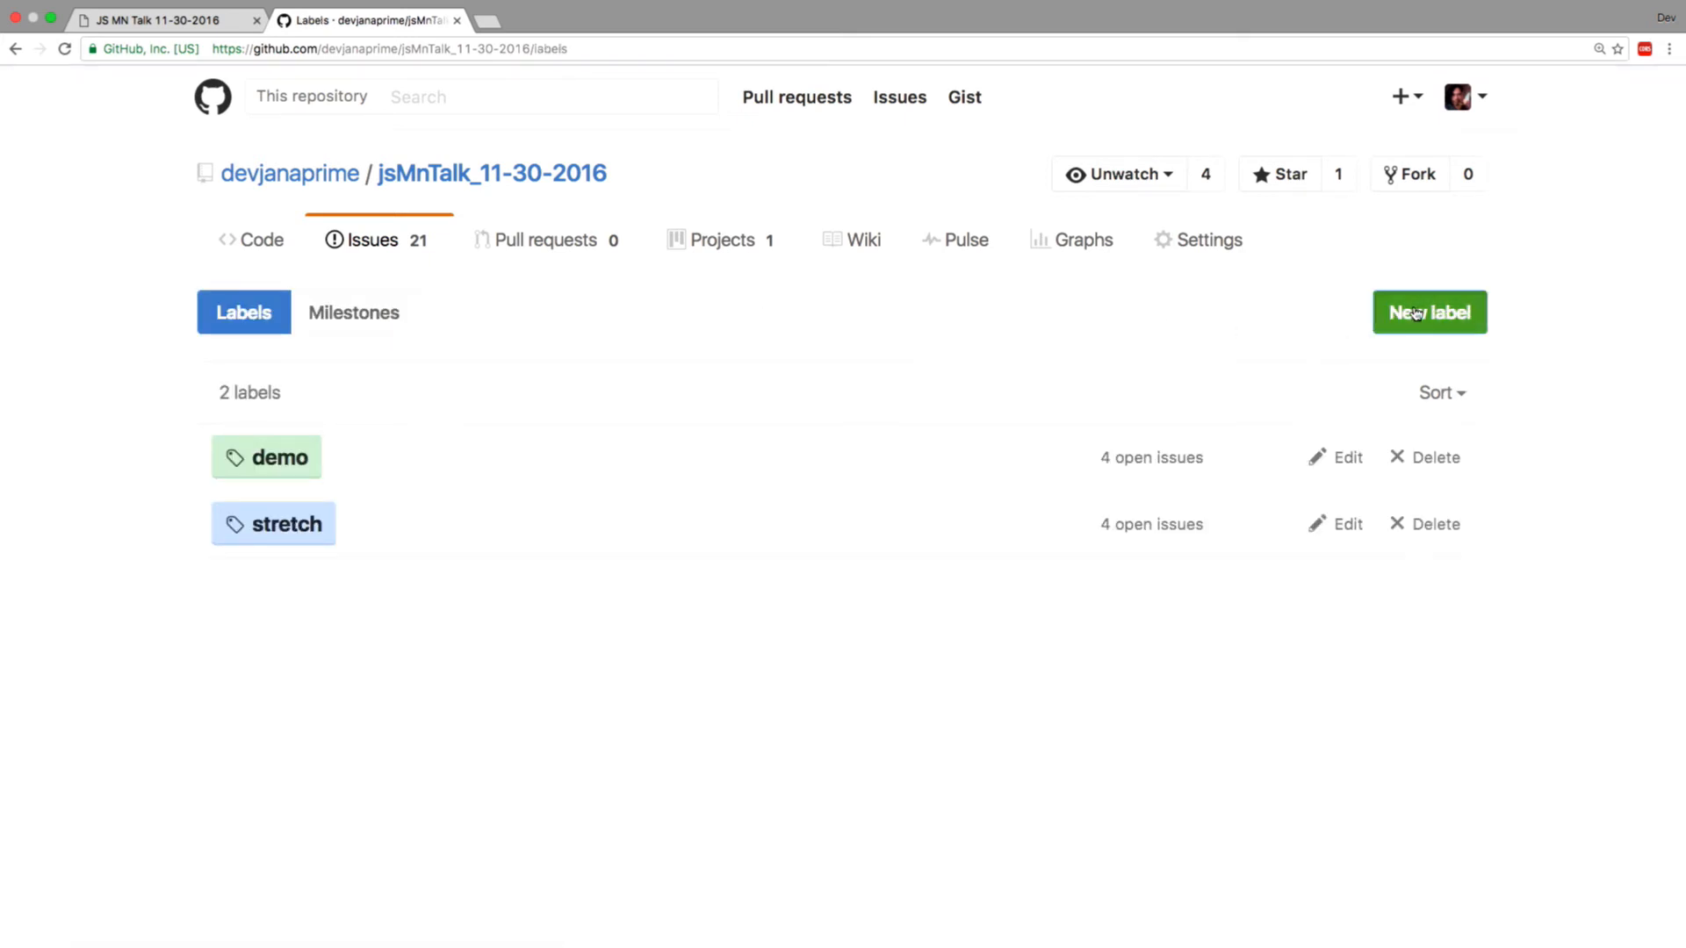
click(1412, 314)
text(closing)
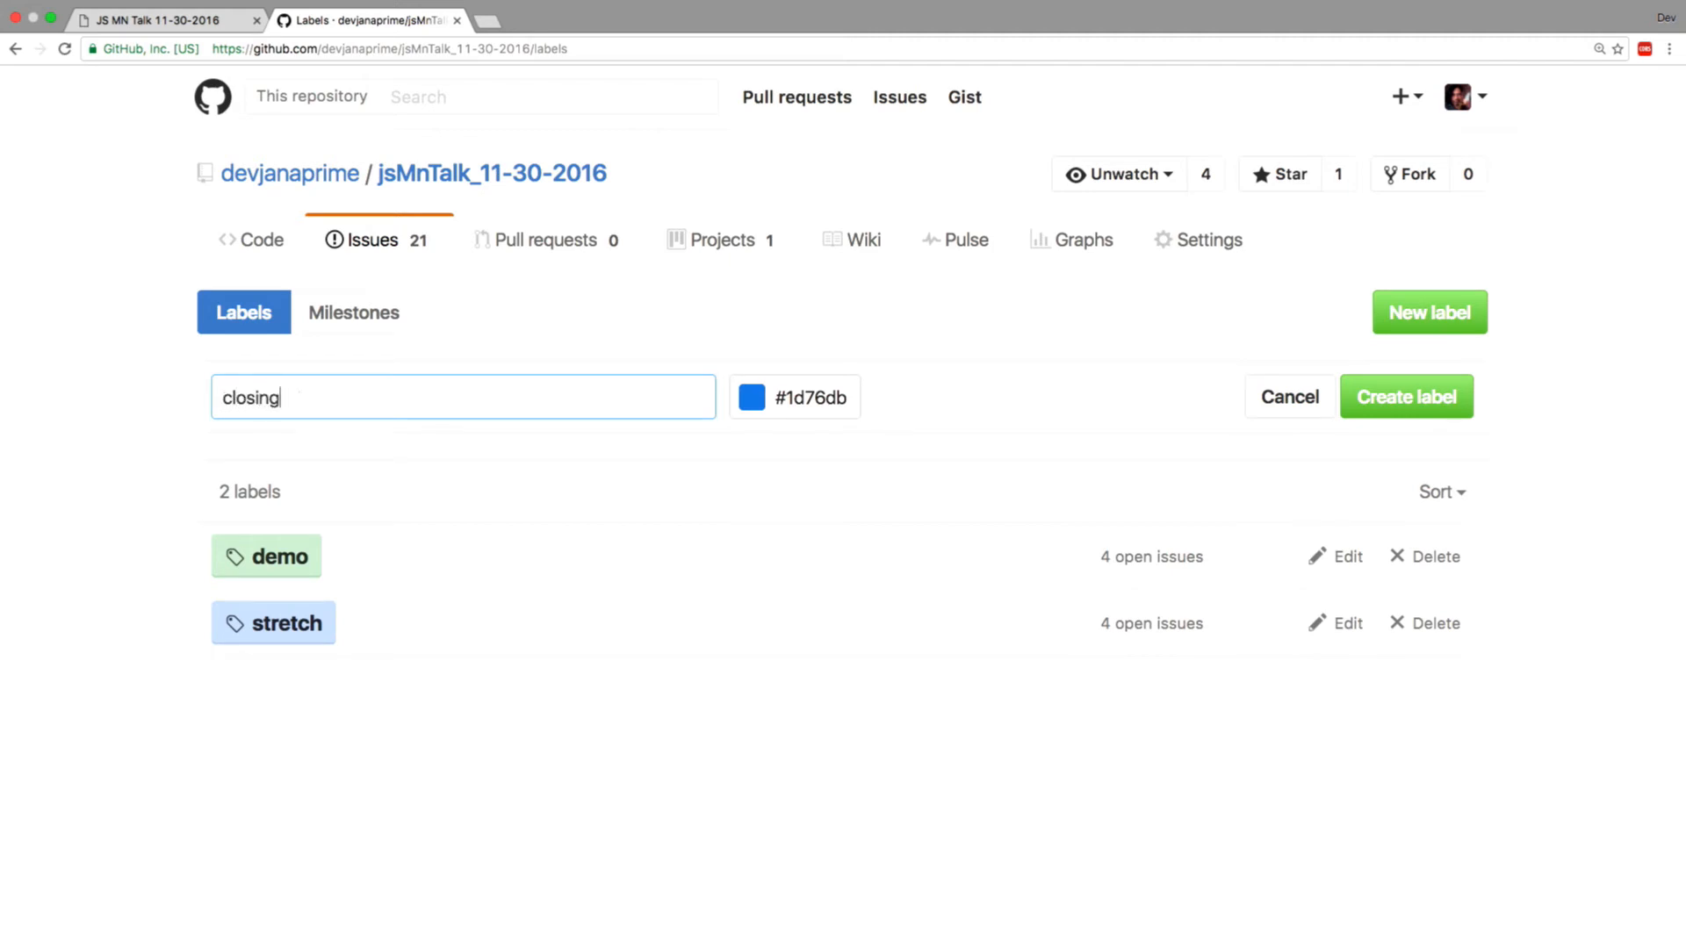
click(823, 379)
click(803, 387)
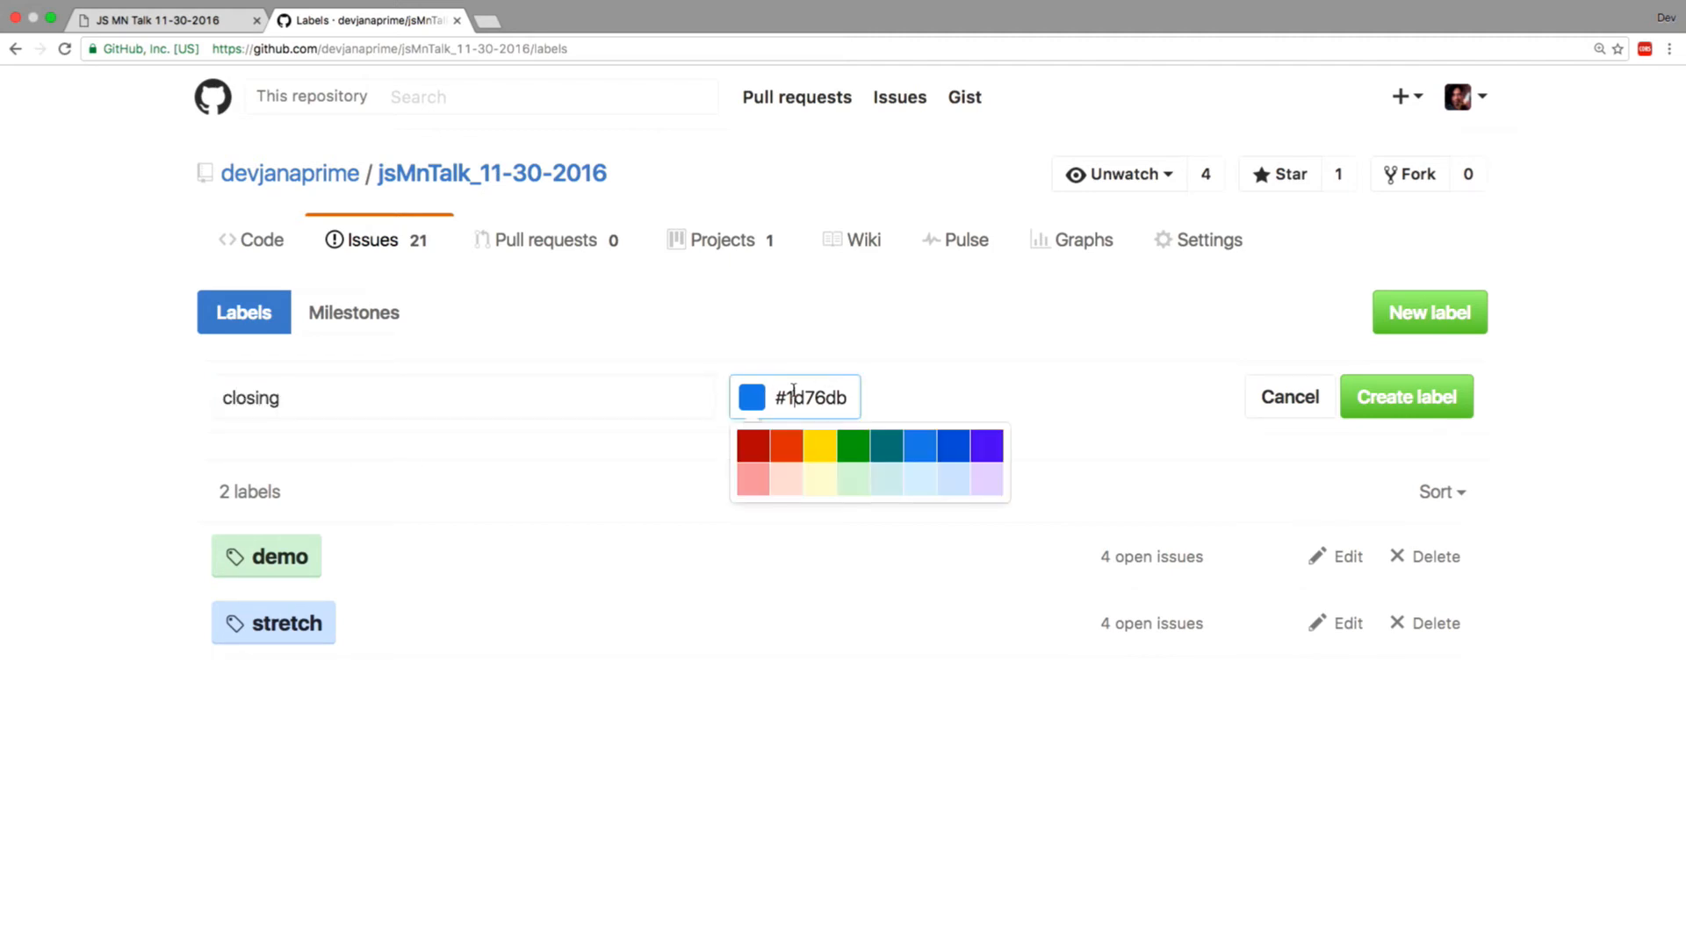
click(746, 448)
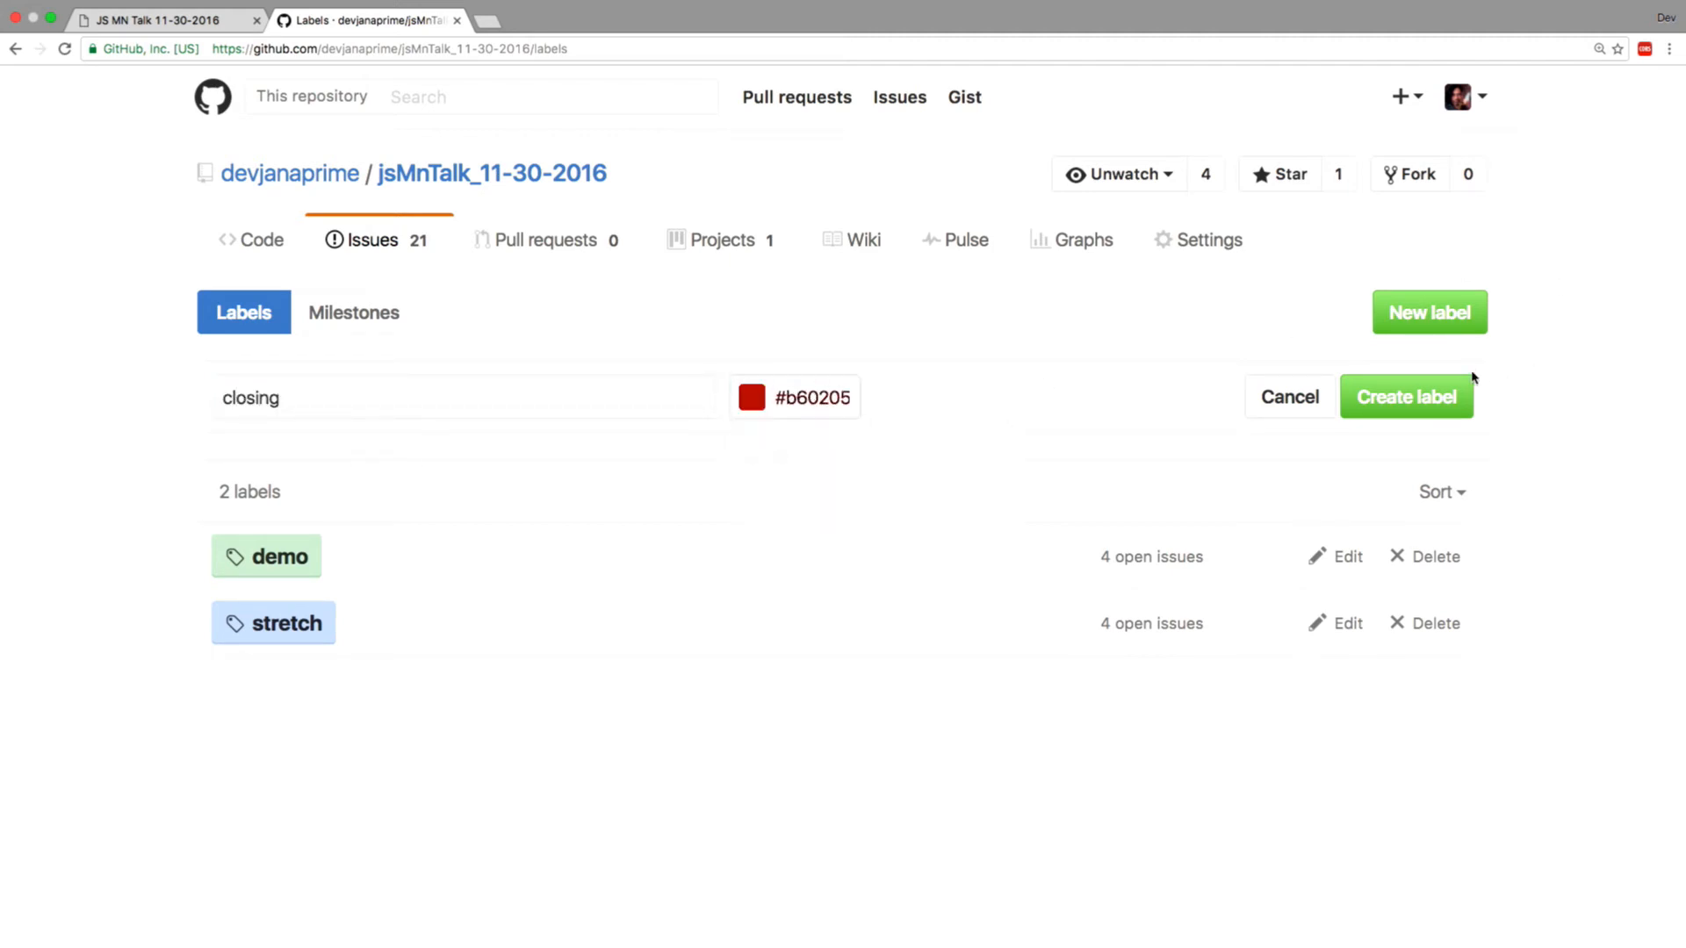
click(1439, 392)
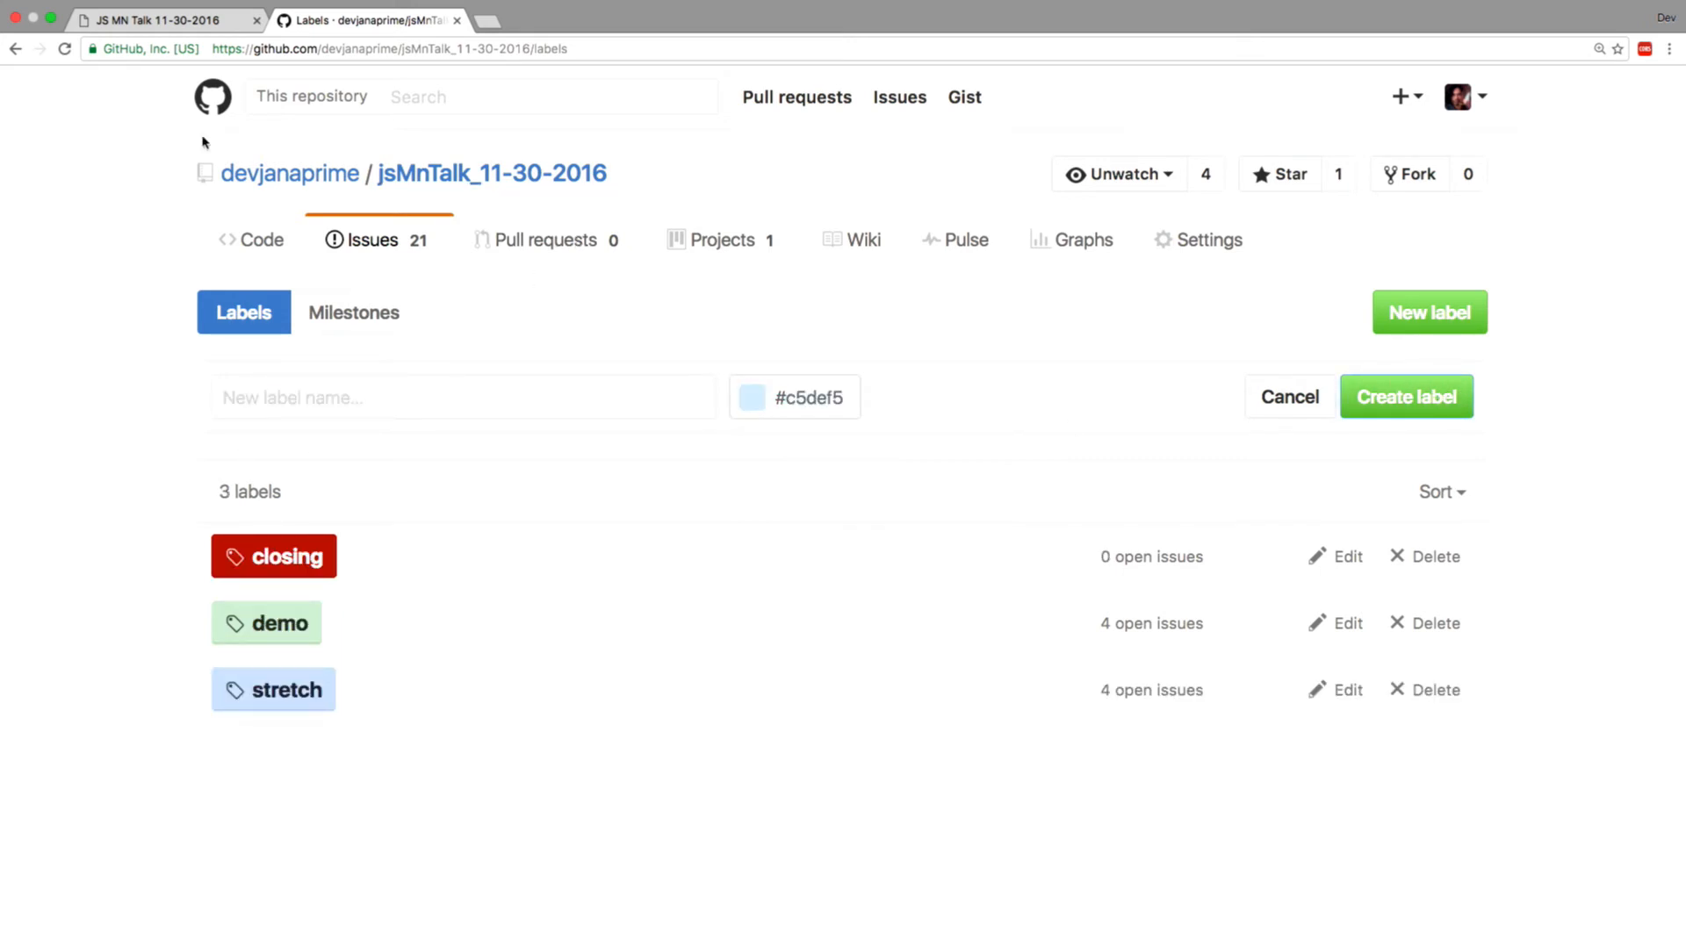
Reopen the JSMN talk 11-30-2013 Project board and move the "labeling" card from Todo to WIP.
click(698, 256)
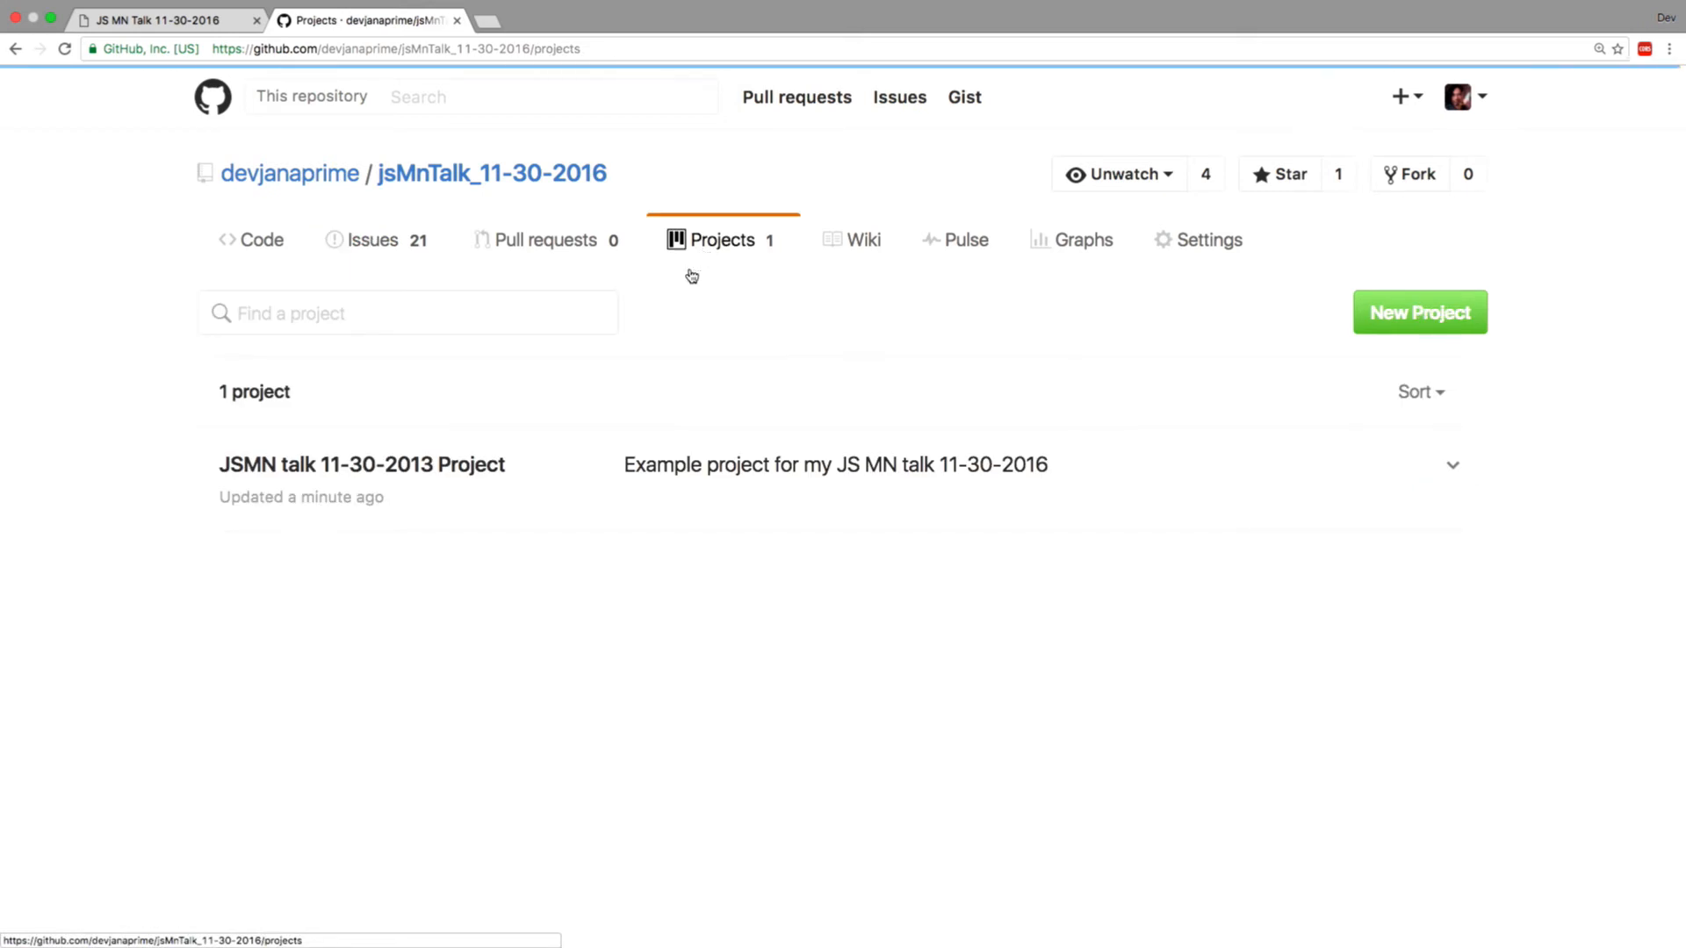
click(264, 464)
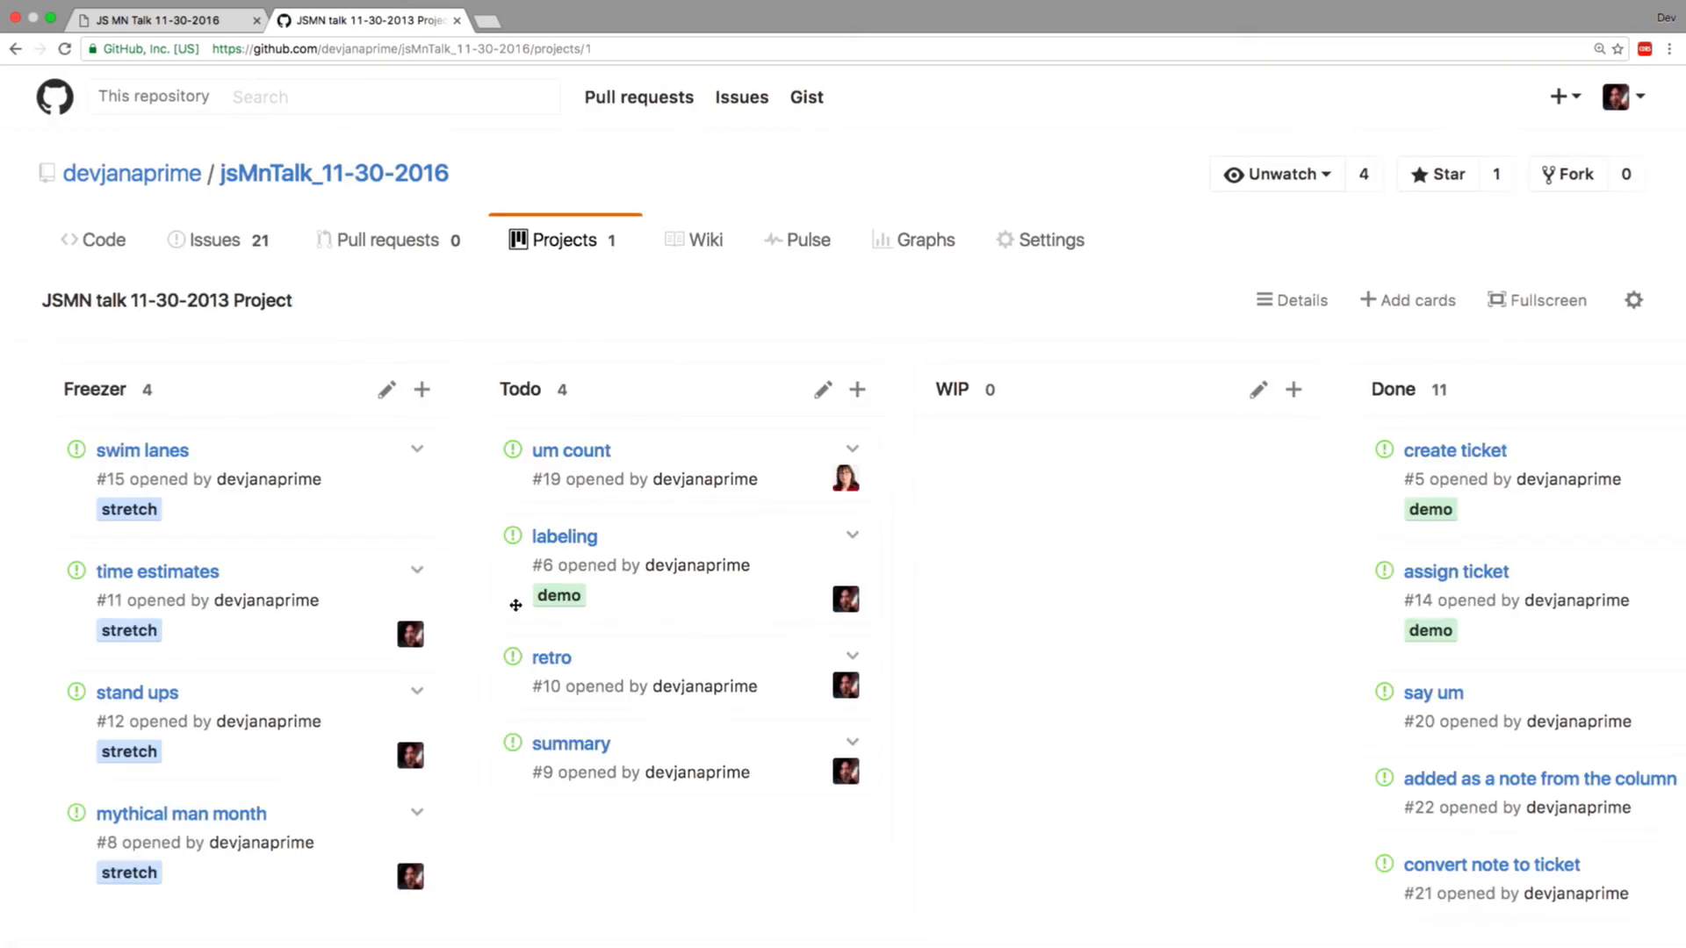
drag(790, 535, 1083, 509)
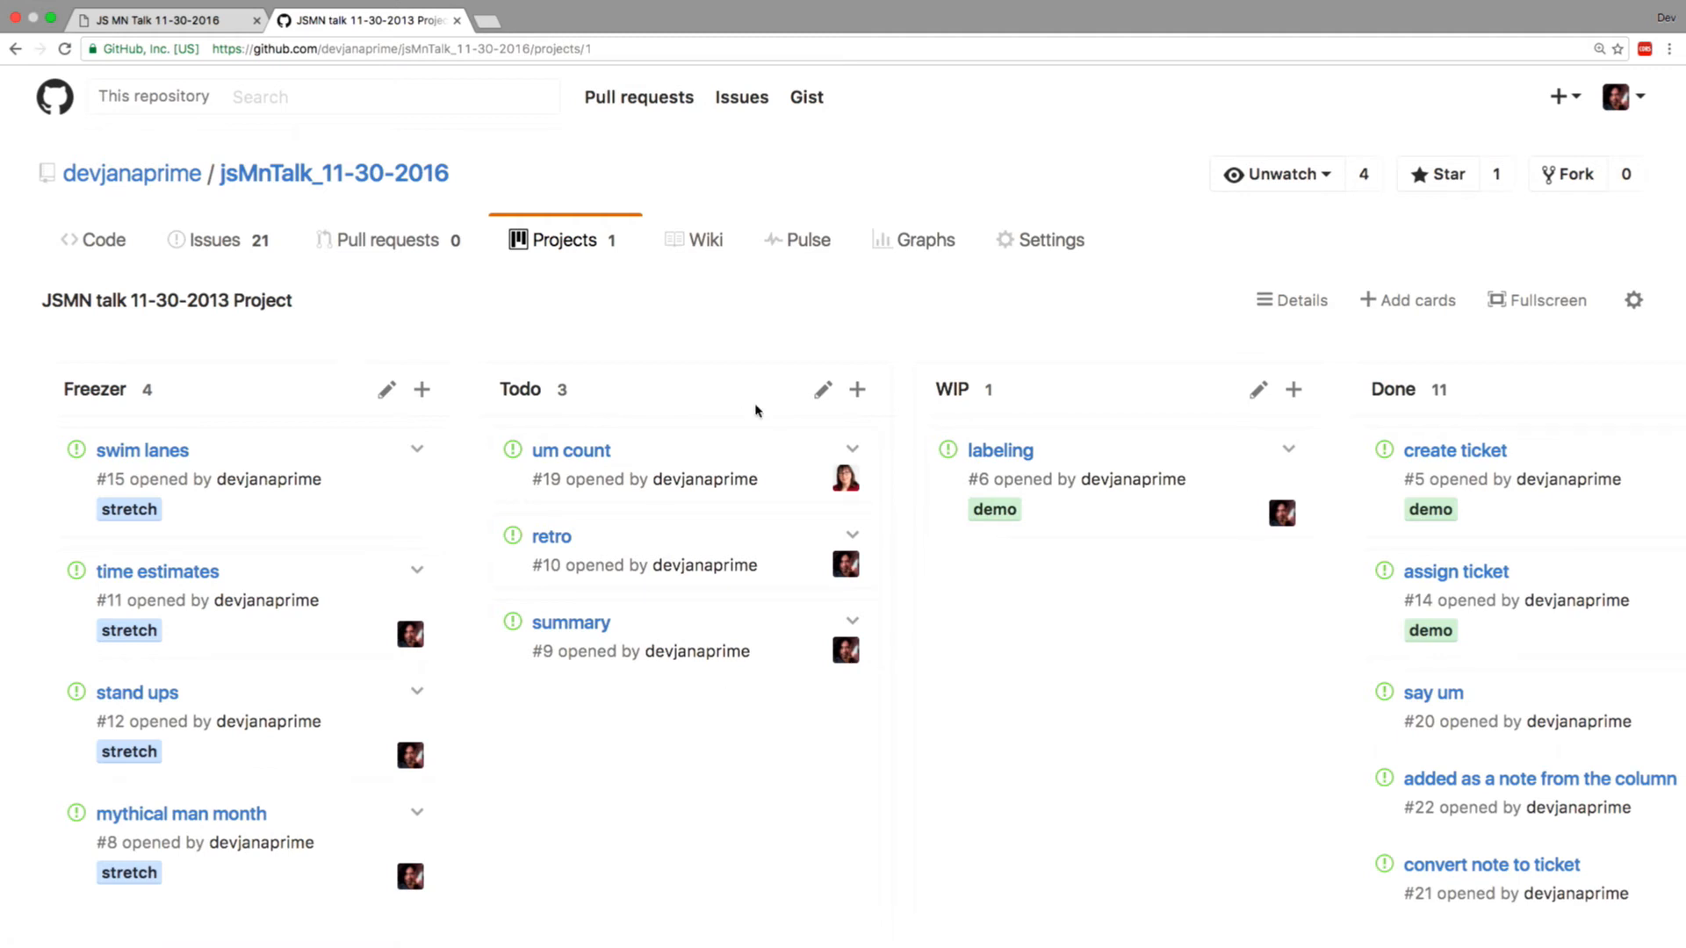
Add a note reading "next steps" to the Todo column.
click(858, 390)
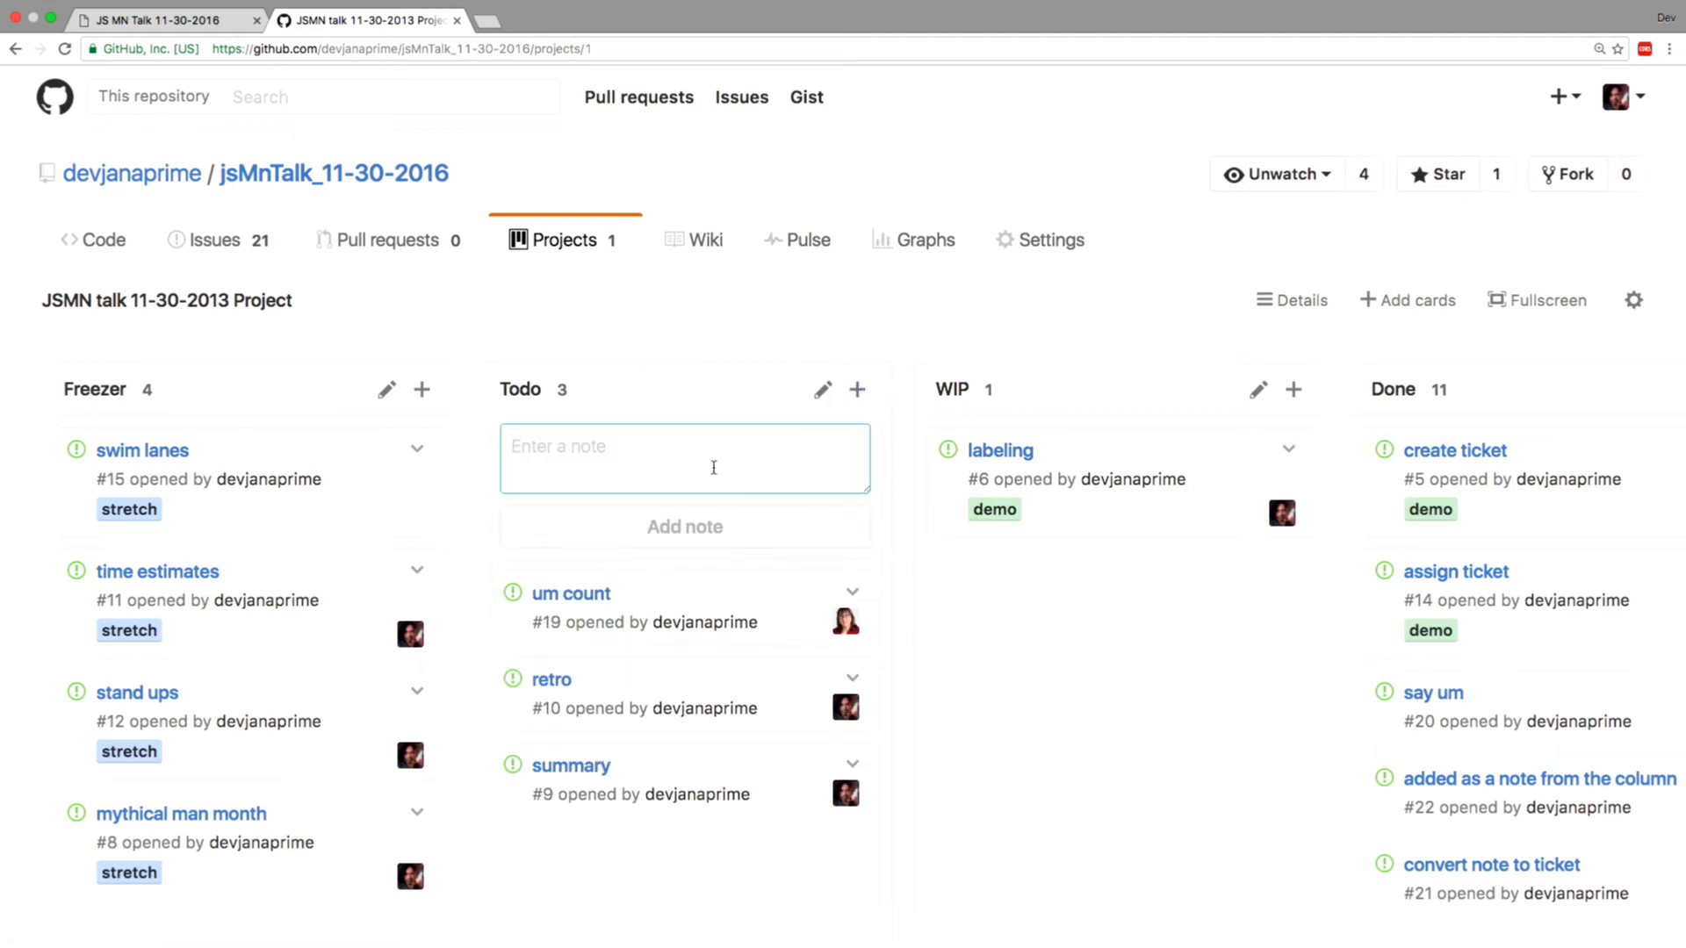
text(next steps)
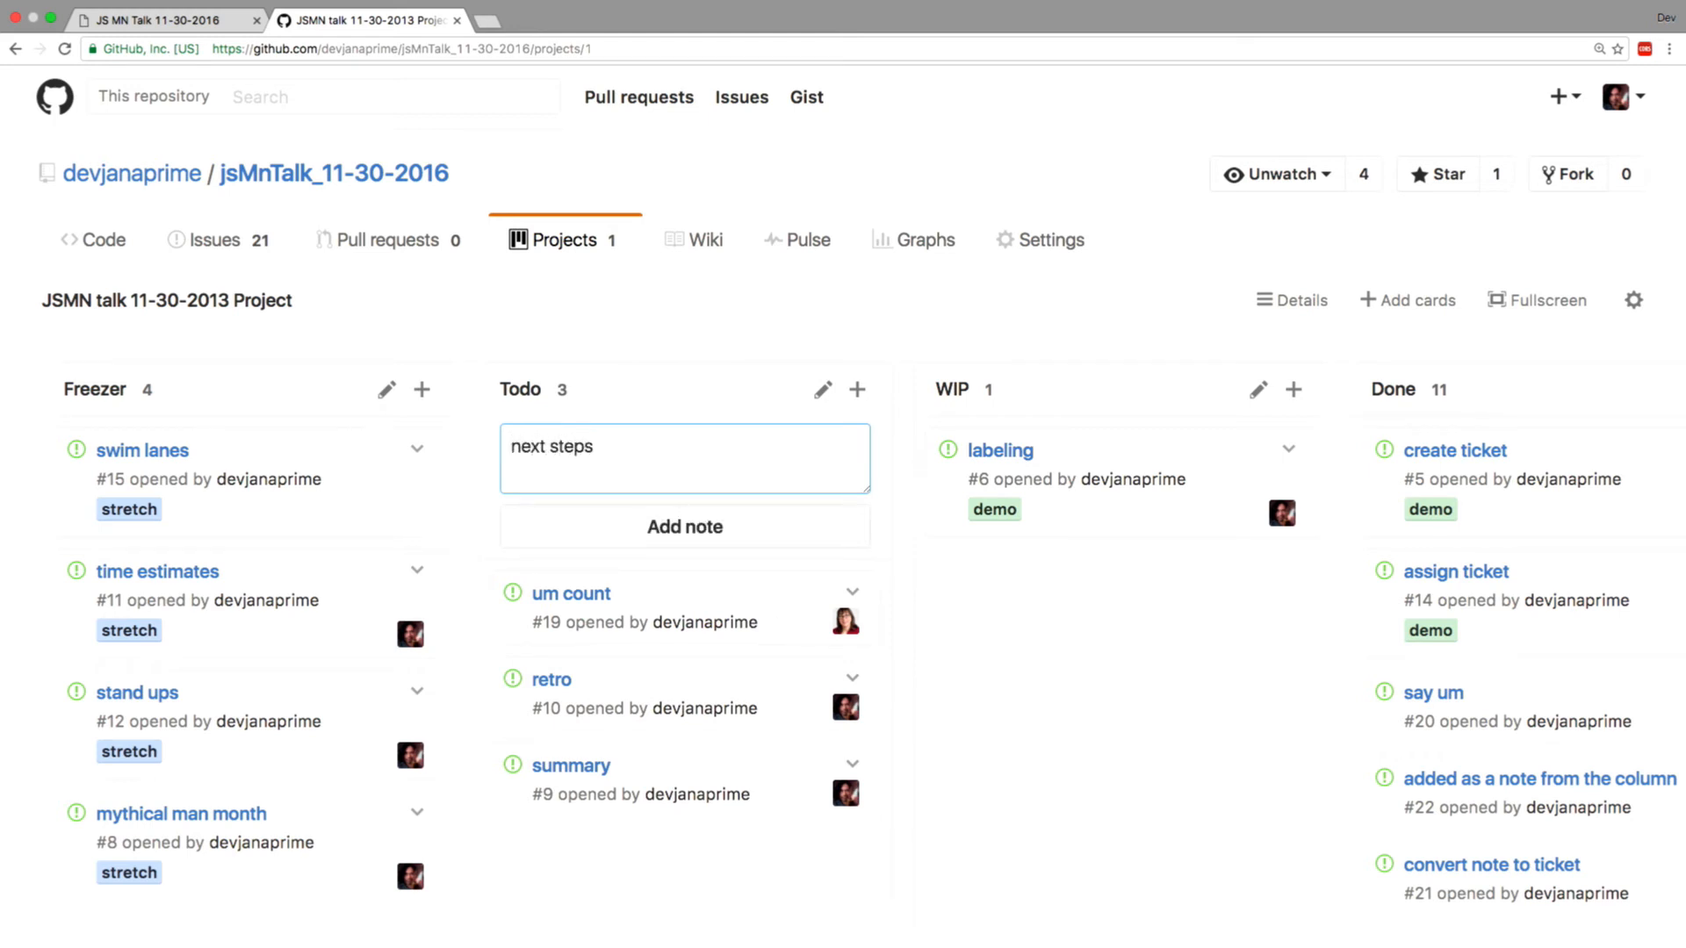
click(761, 531)
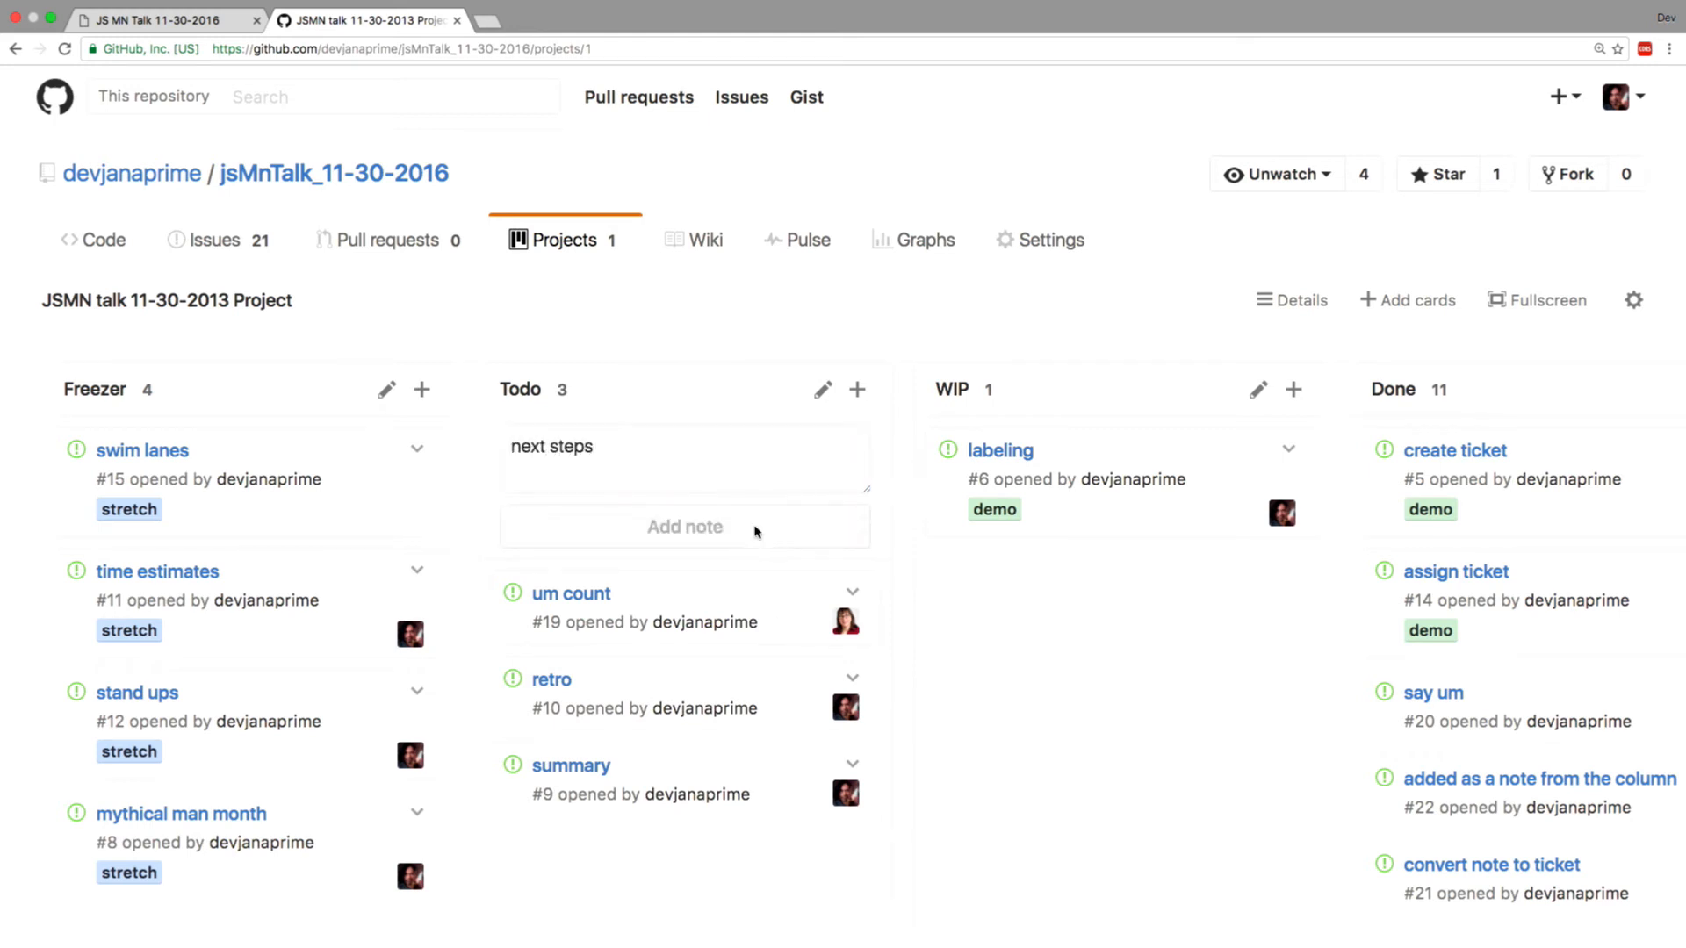
Convert the "next steps" note to an issue with body "part of closing" and close the Todo column's note entry form.
click(852, 593)
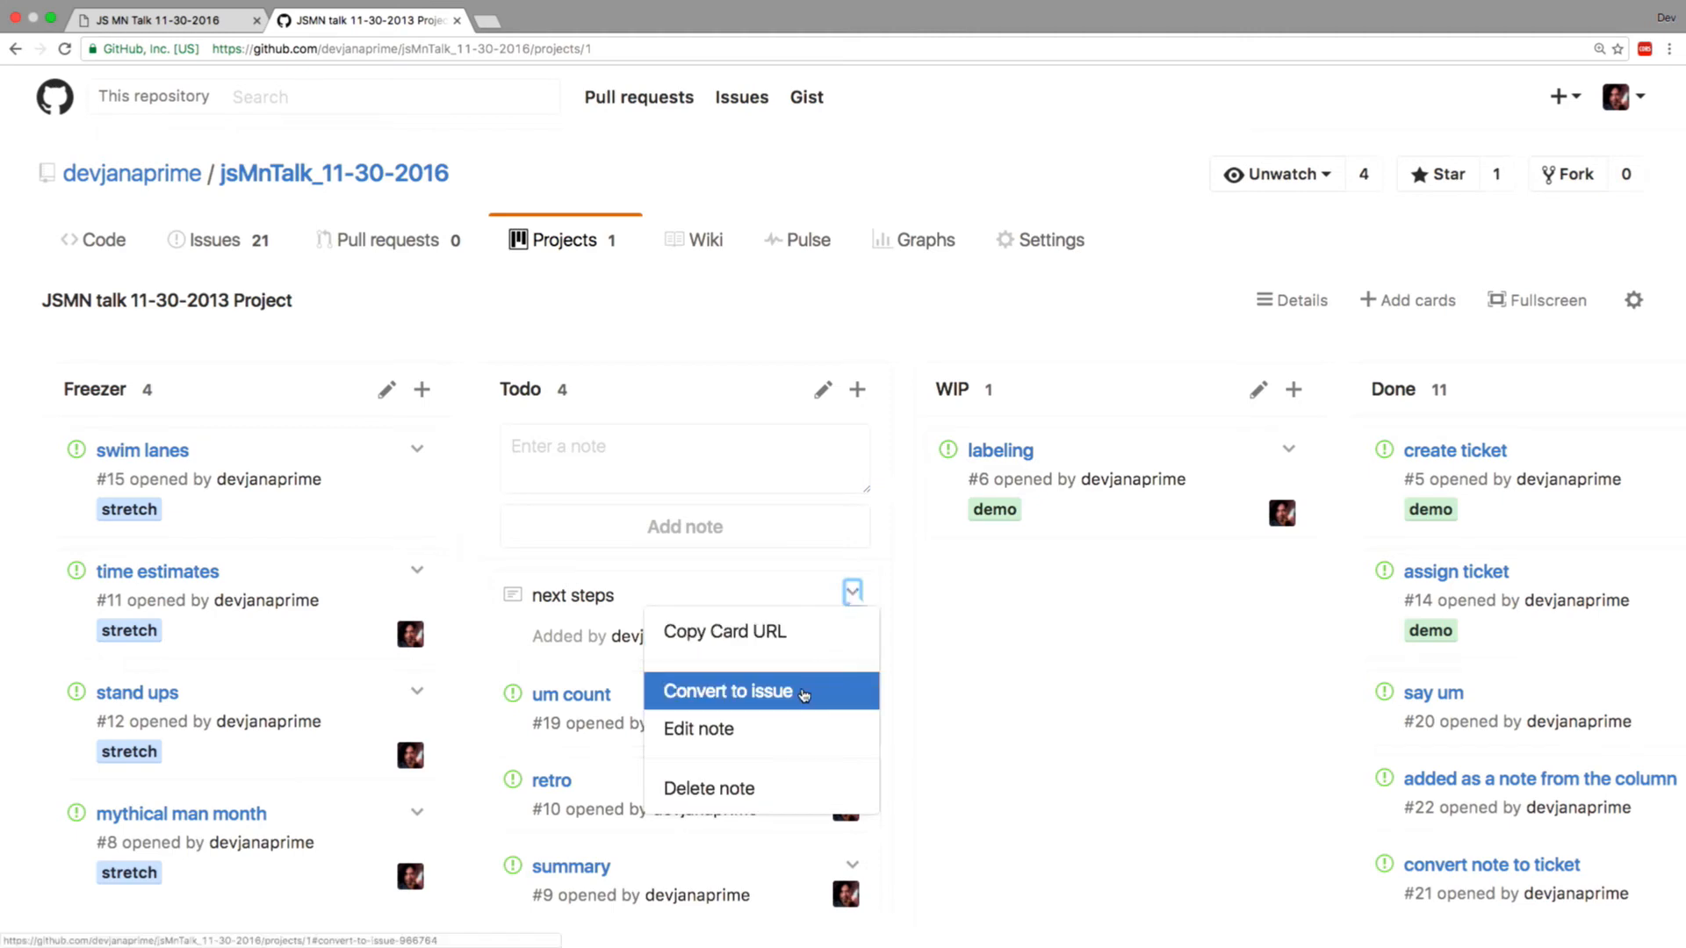
click(711, 687)
click(746, 565)
text(par)
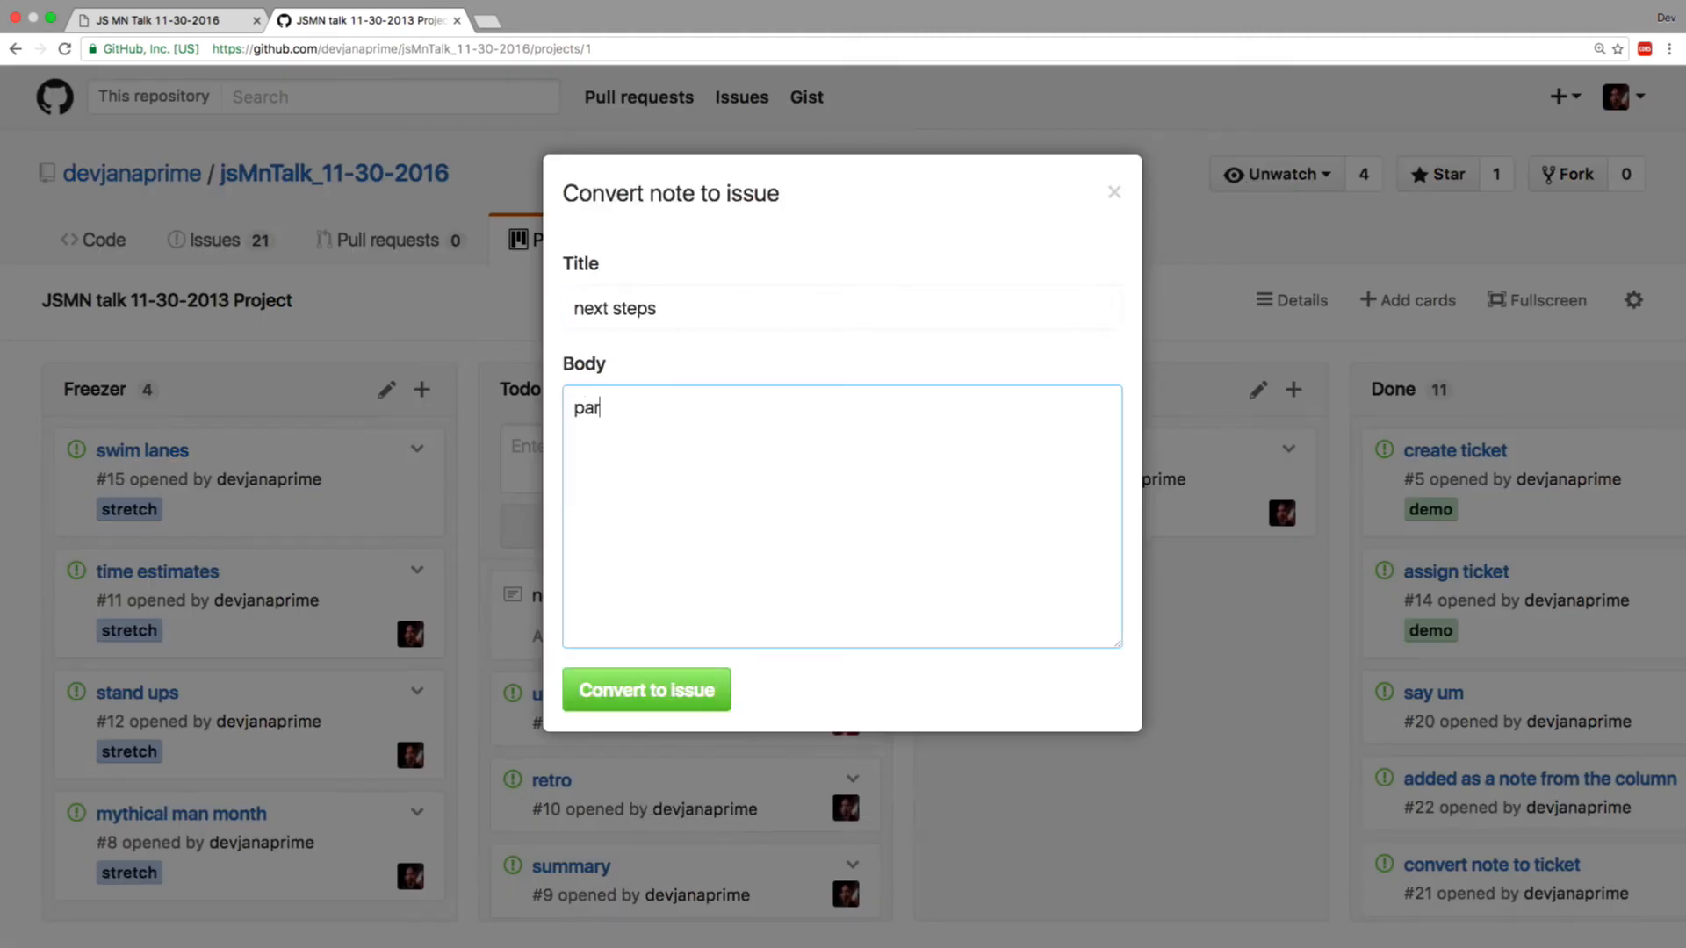
text(t of closing)
click(669, 690)
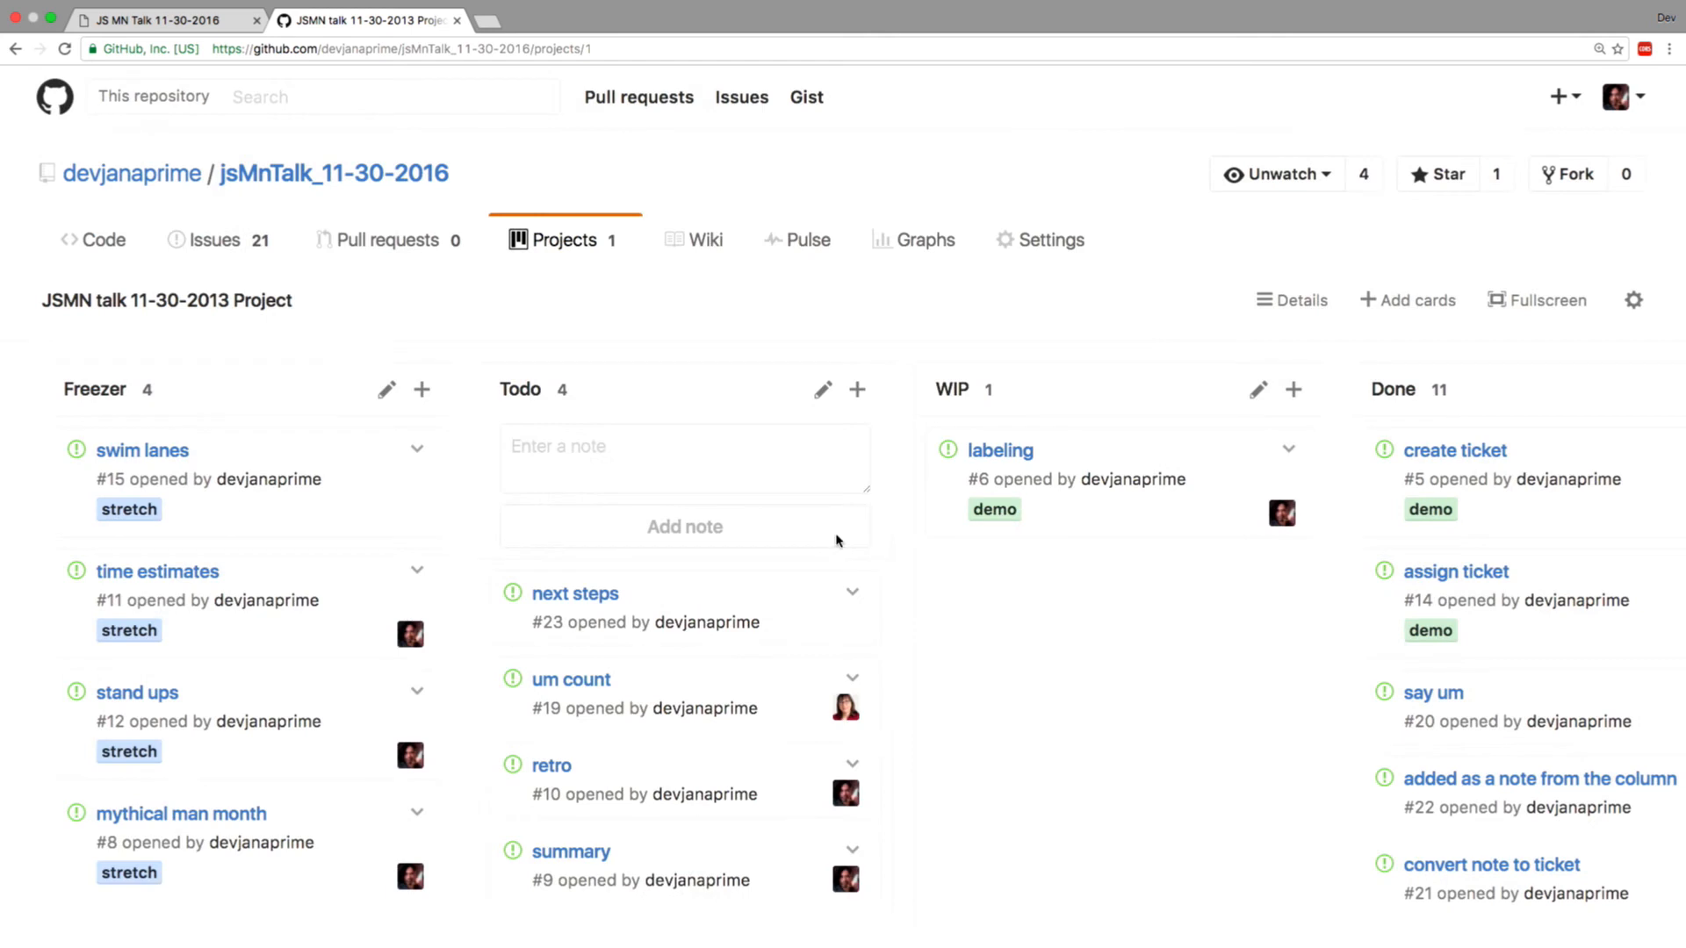
click(857, 389)
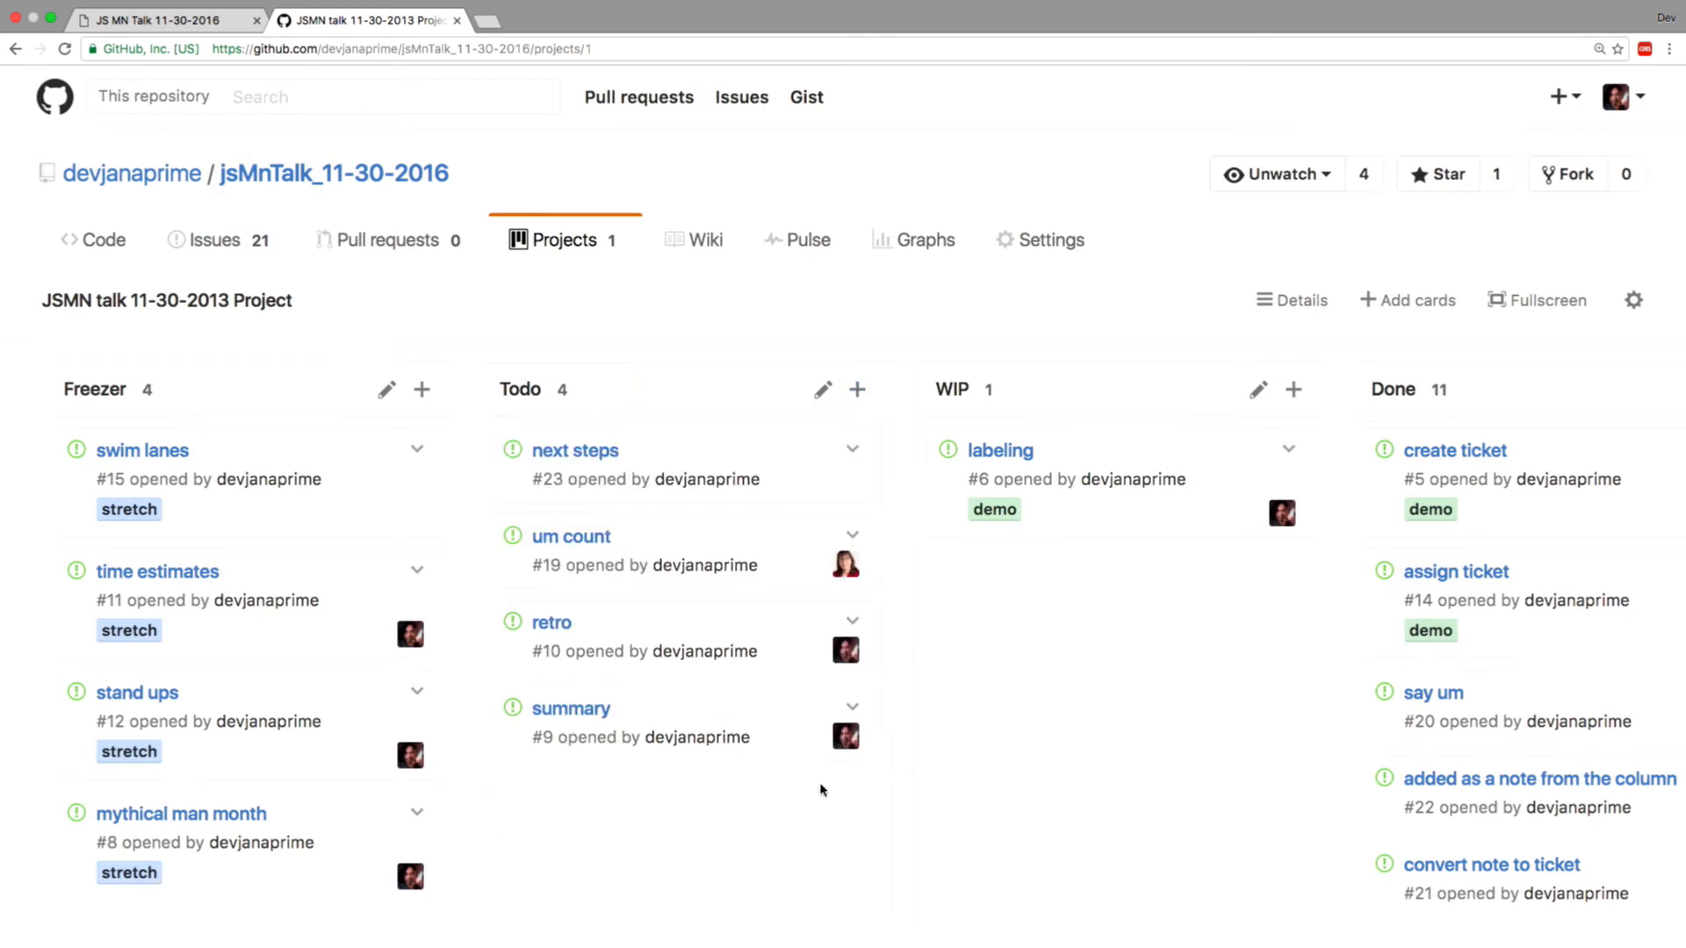
Assign the "next steps" issue to yourself with the "closing" label, and return to the JSMN talk 11-30-2013 Project board.
click(586, 461)
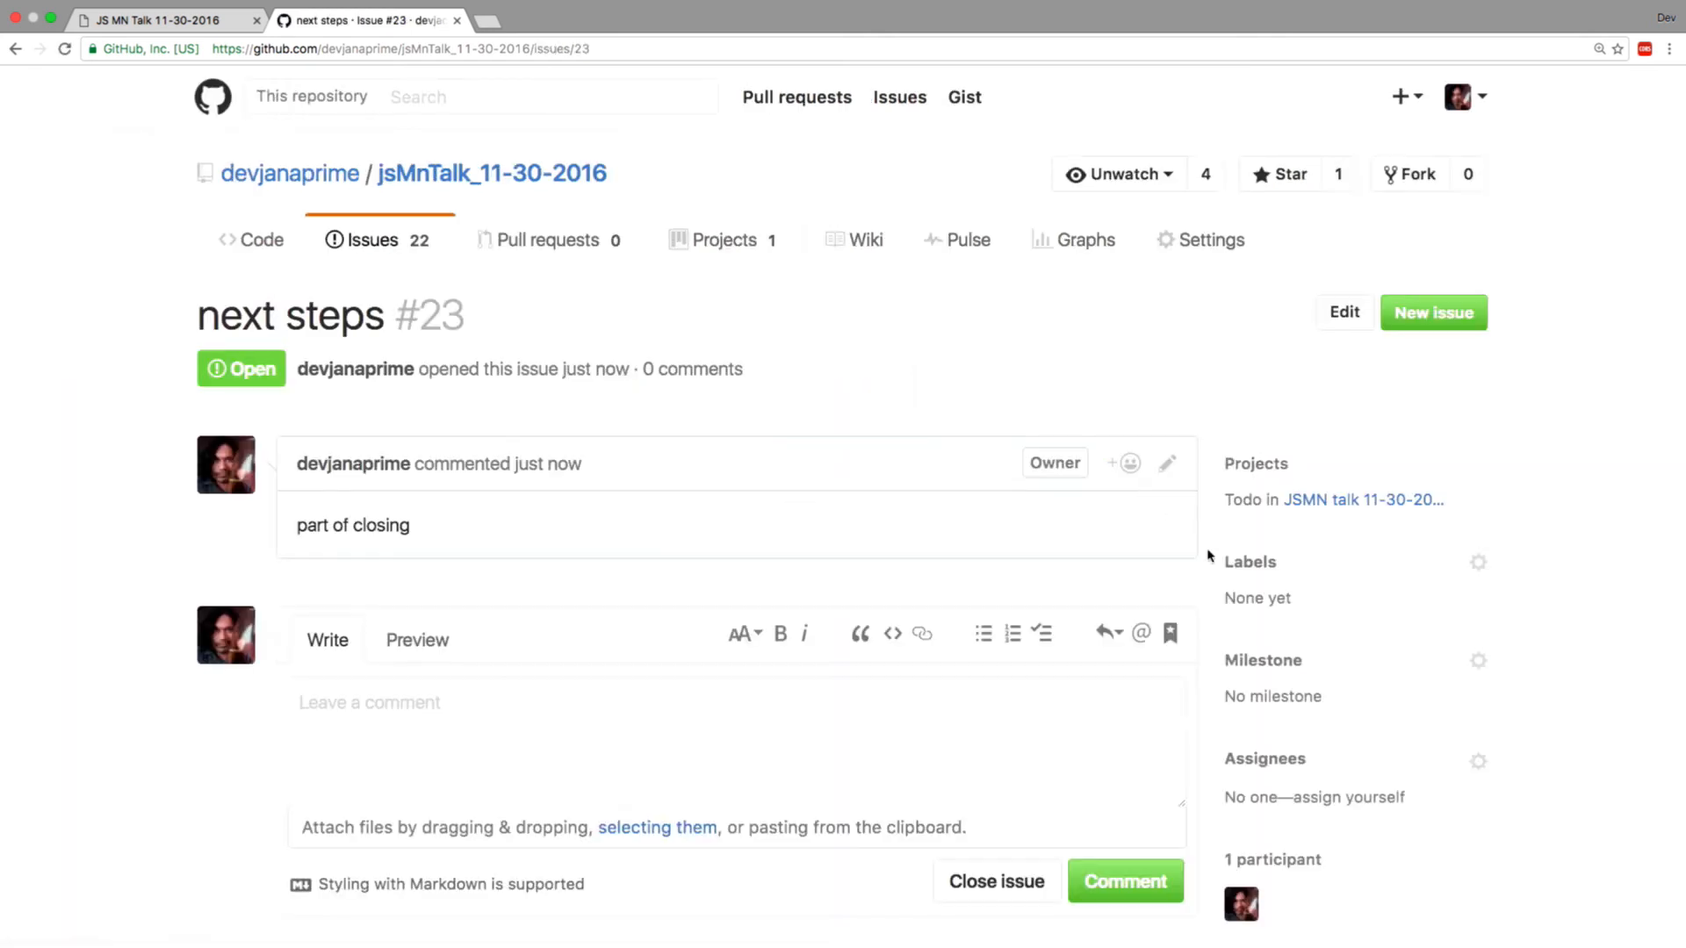
click(1332, 796)
click(1314, 562)
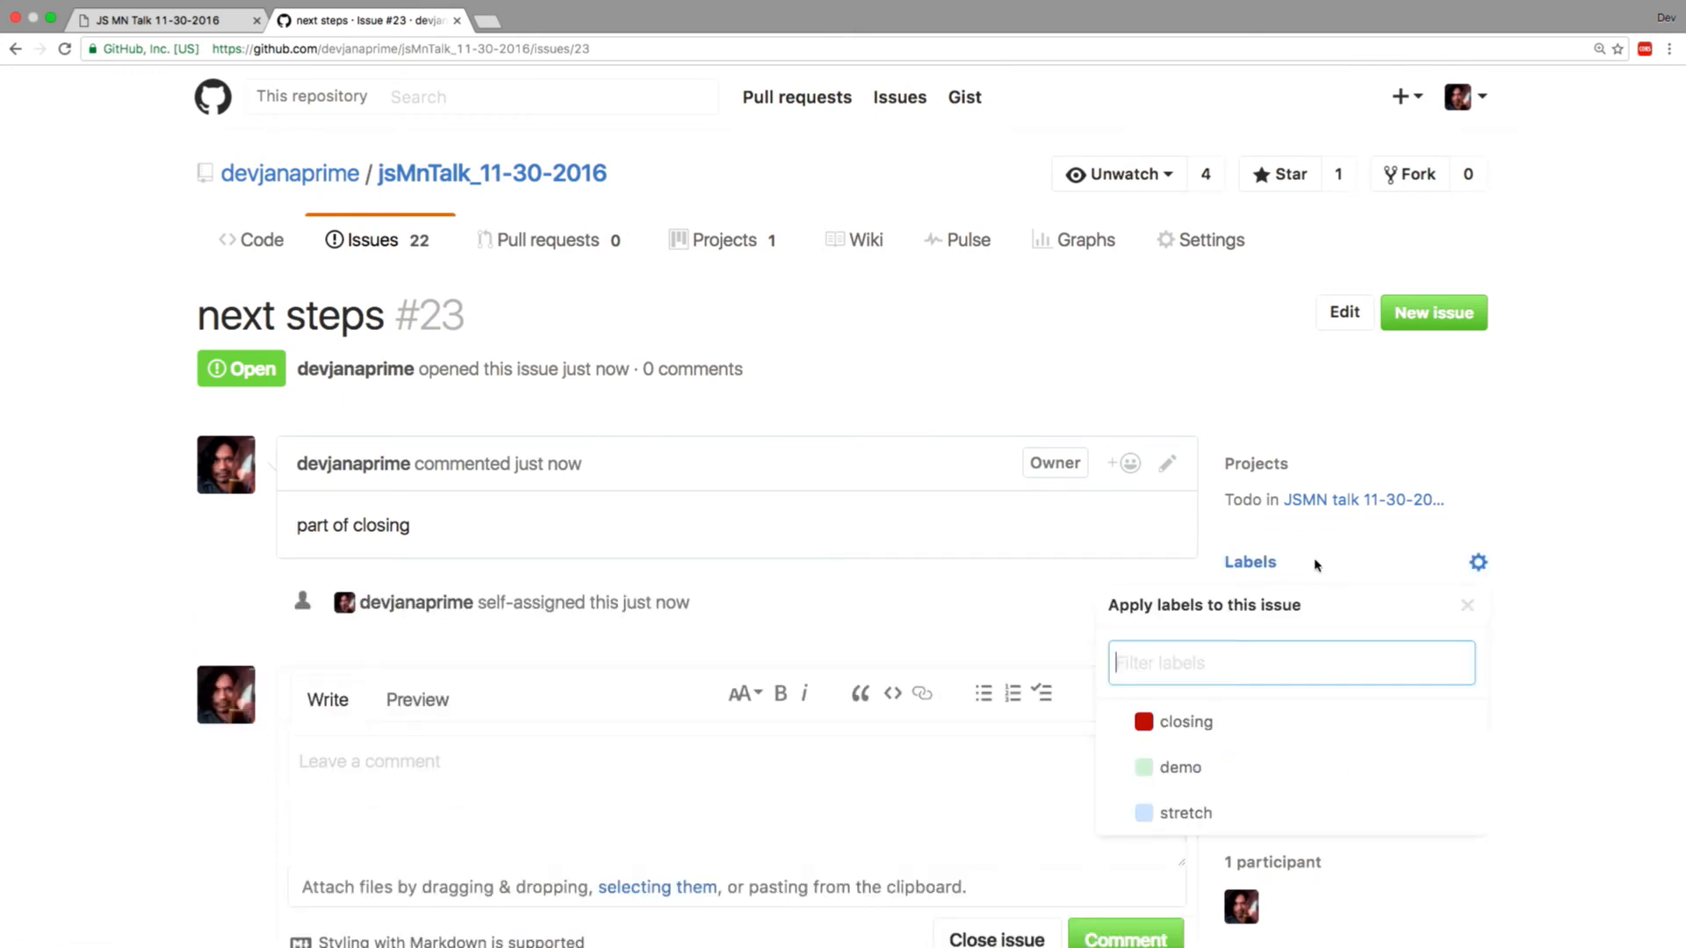
click(1183, 740)
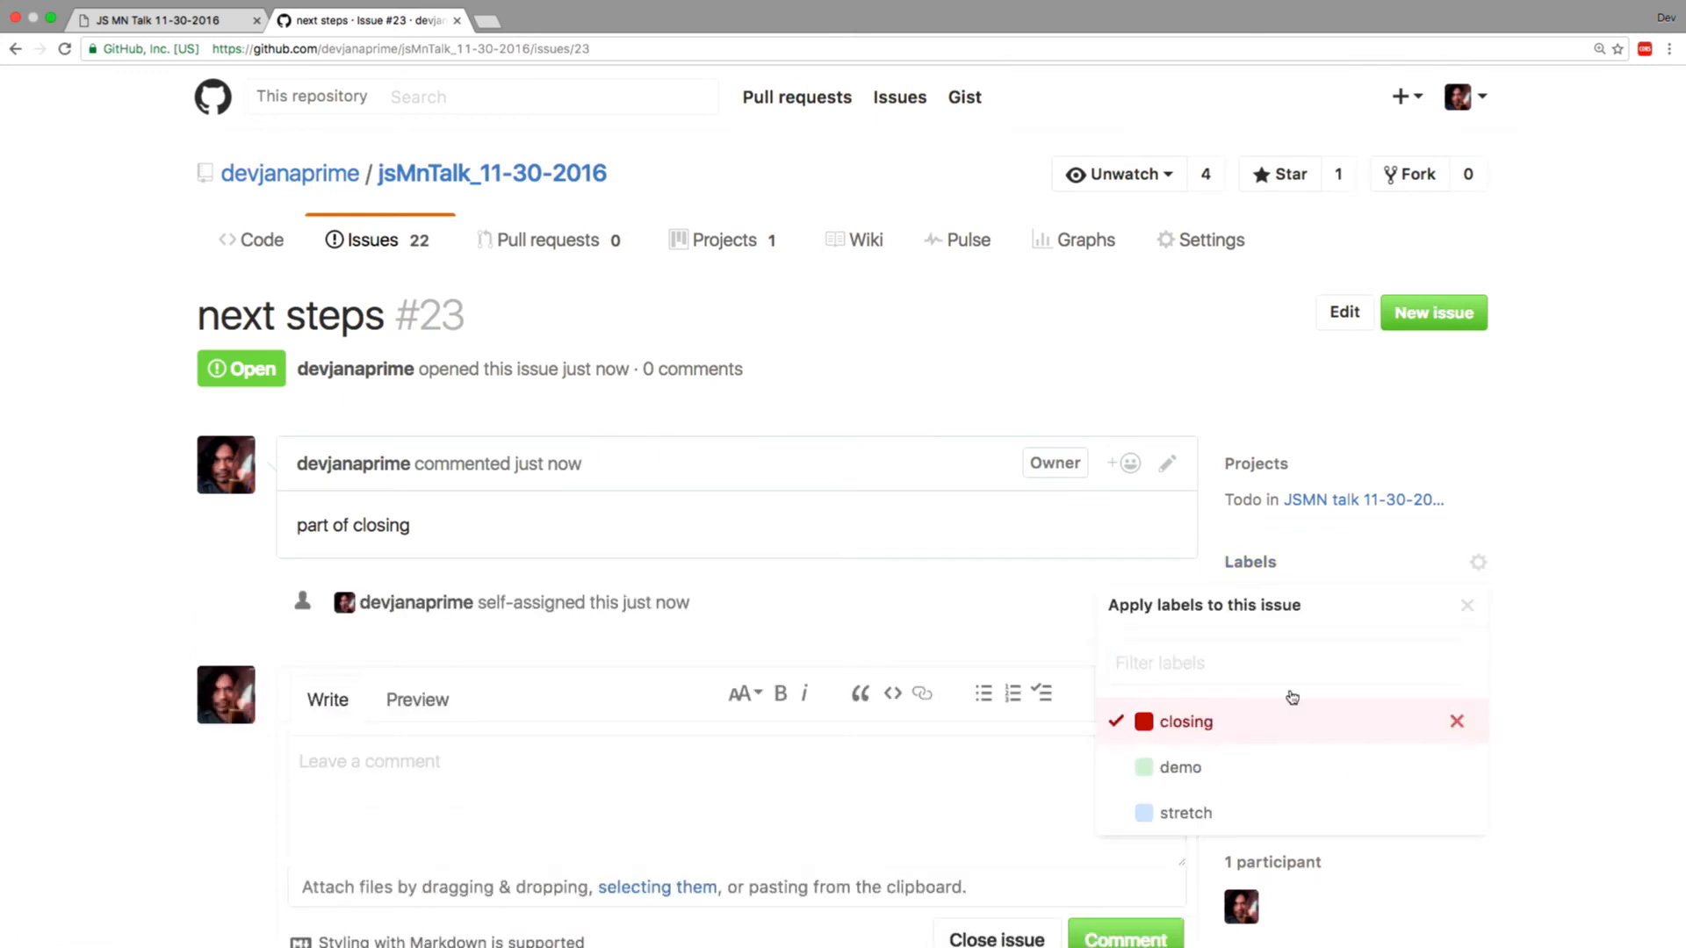
click(1578, 643)
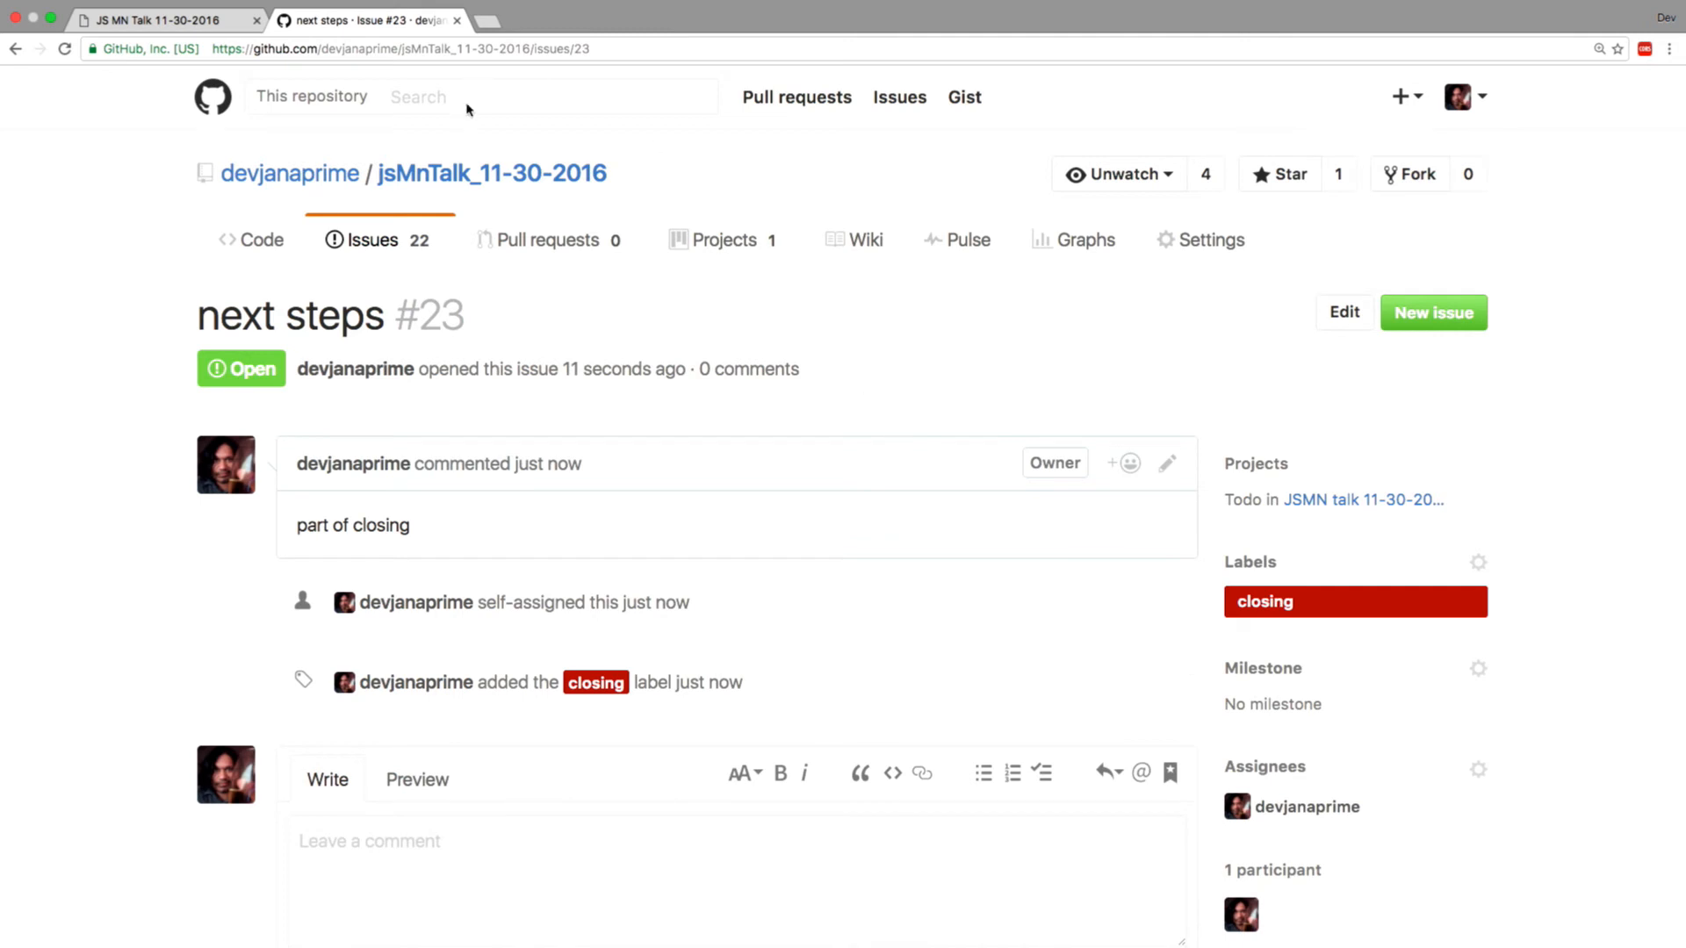
click(721, 250)
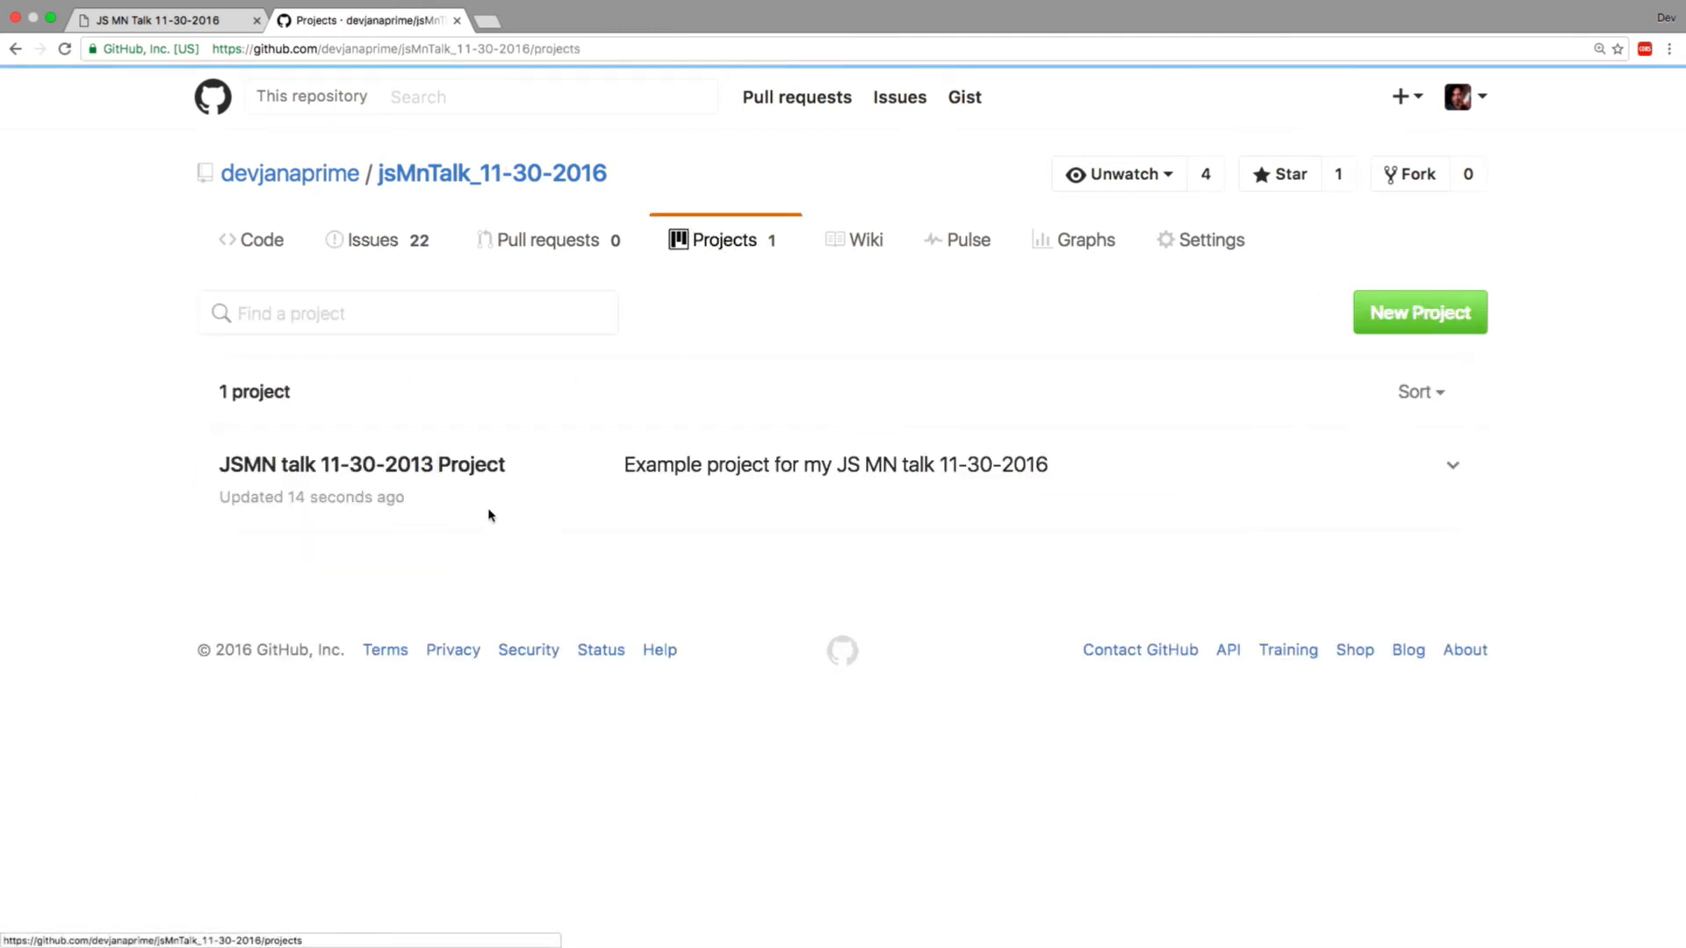
click(378, 466)
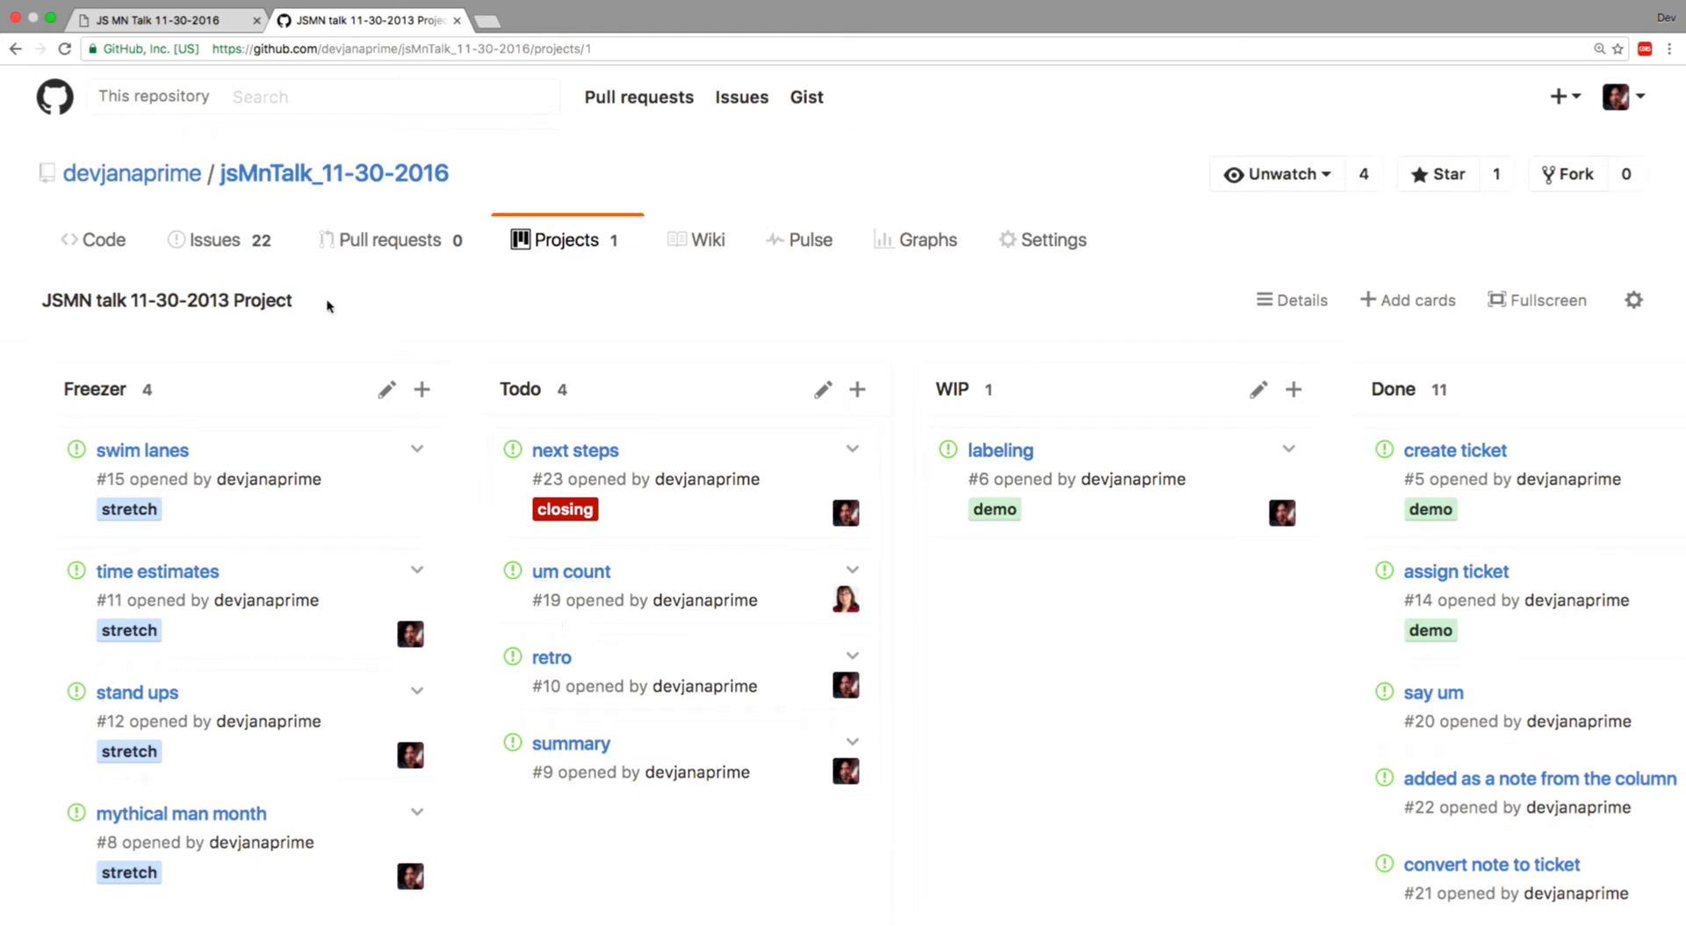
Apply the "closing" label to the "retro" and "summary" issues together from the repository's issue list.
click(230, 250)
scroll(747, 531, down, 10)
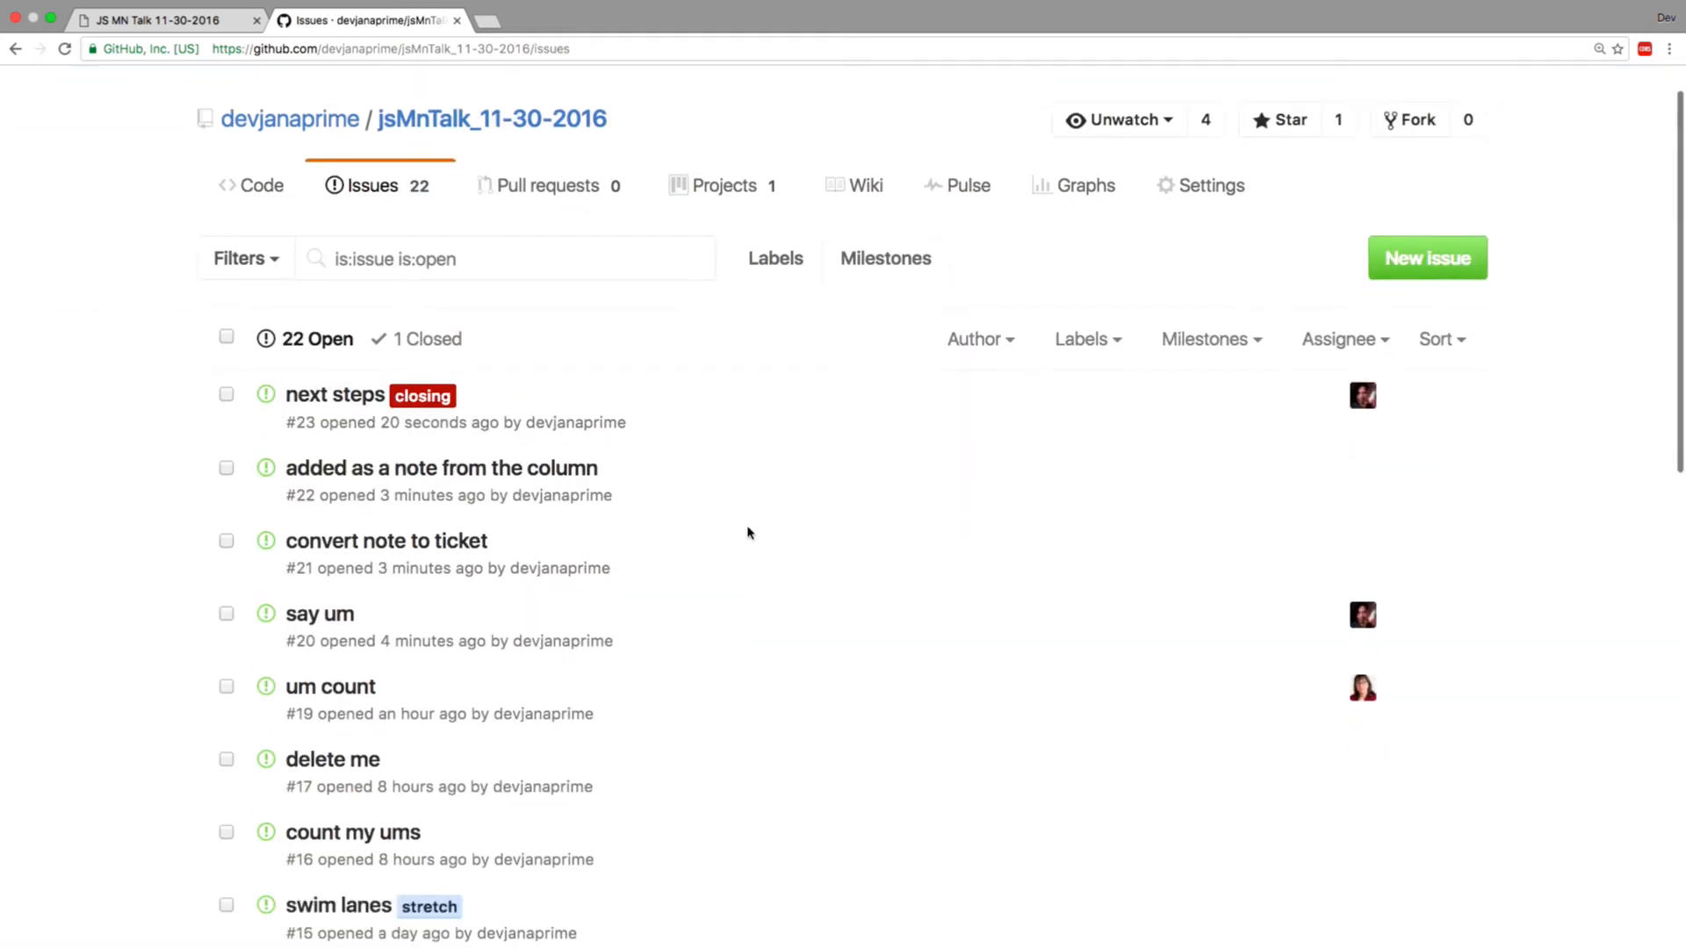
click(227, 551)
click(226, 624)
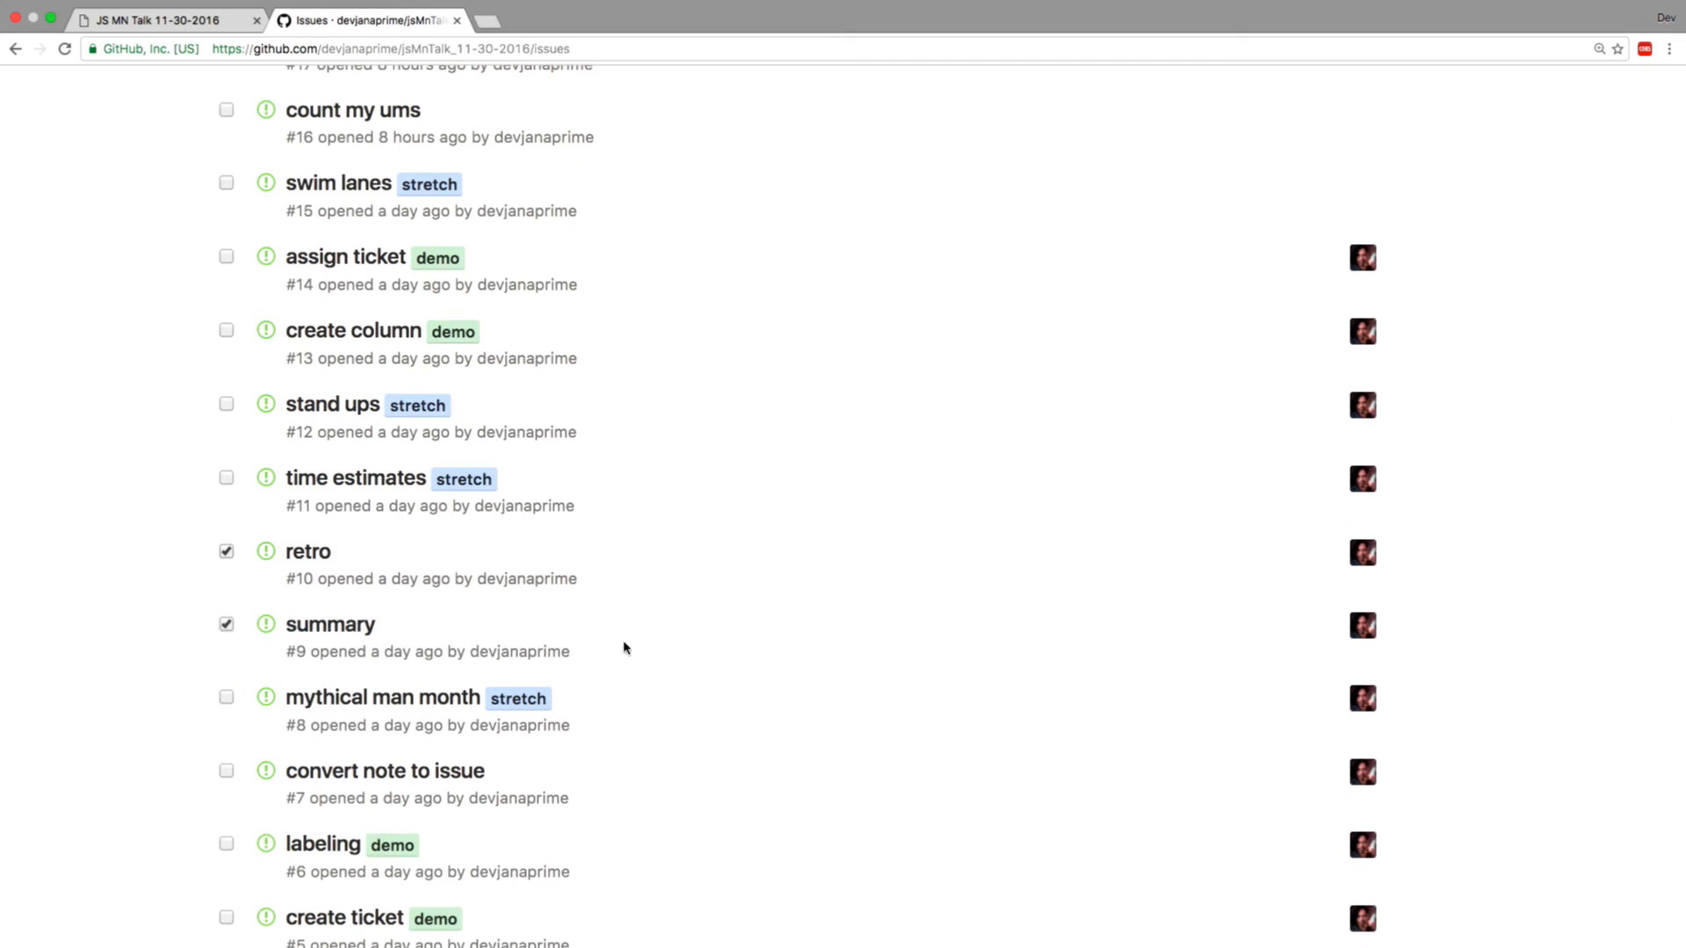
scroll(623, 648, up, 10)
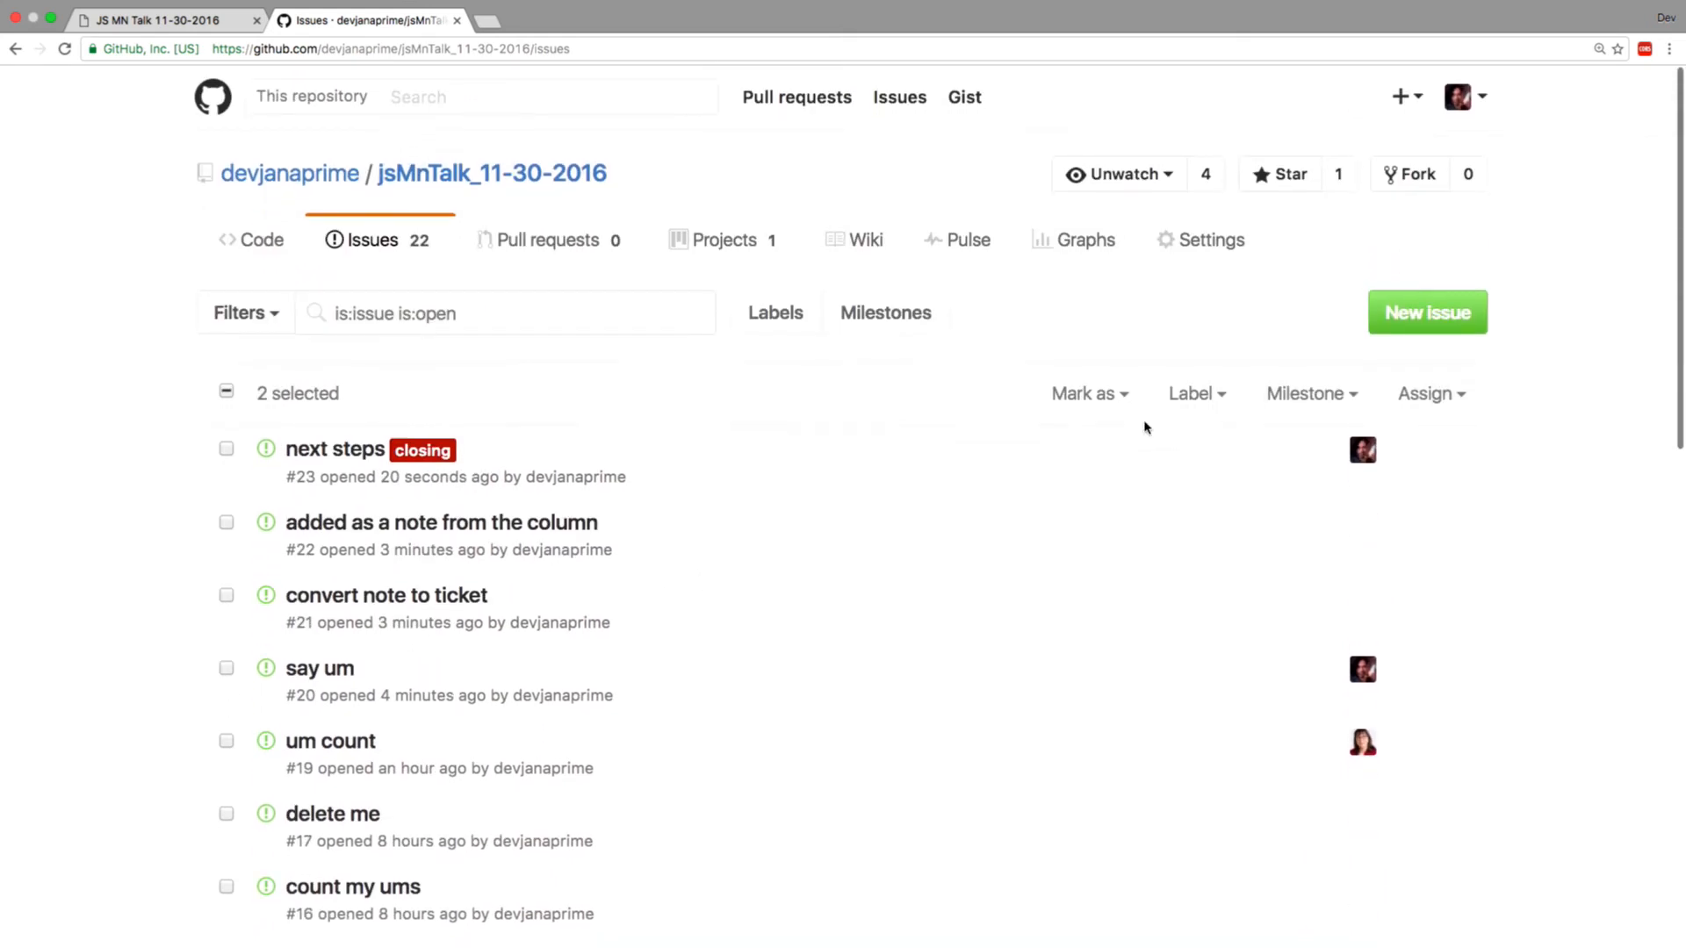
click(1194, 393)
click(1047, 562)
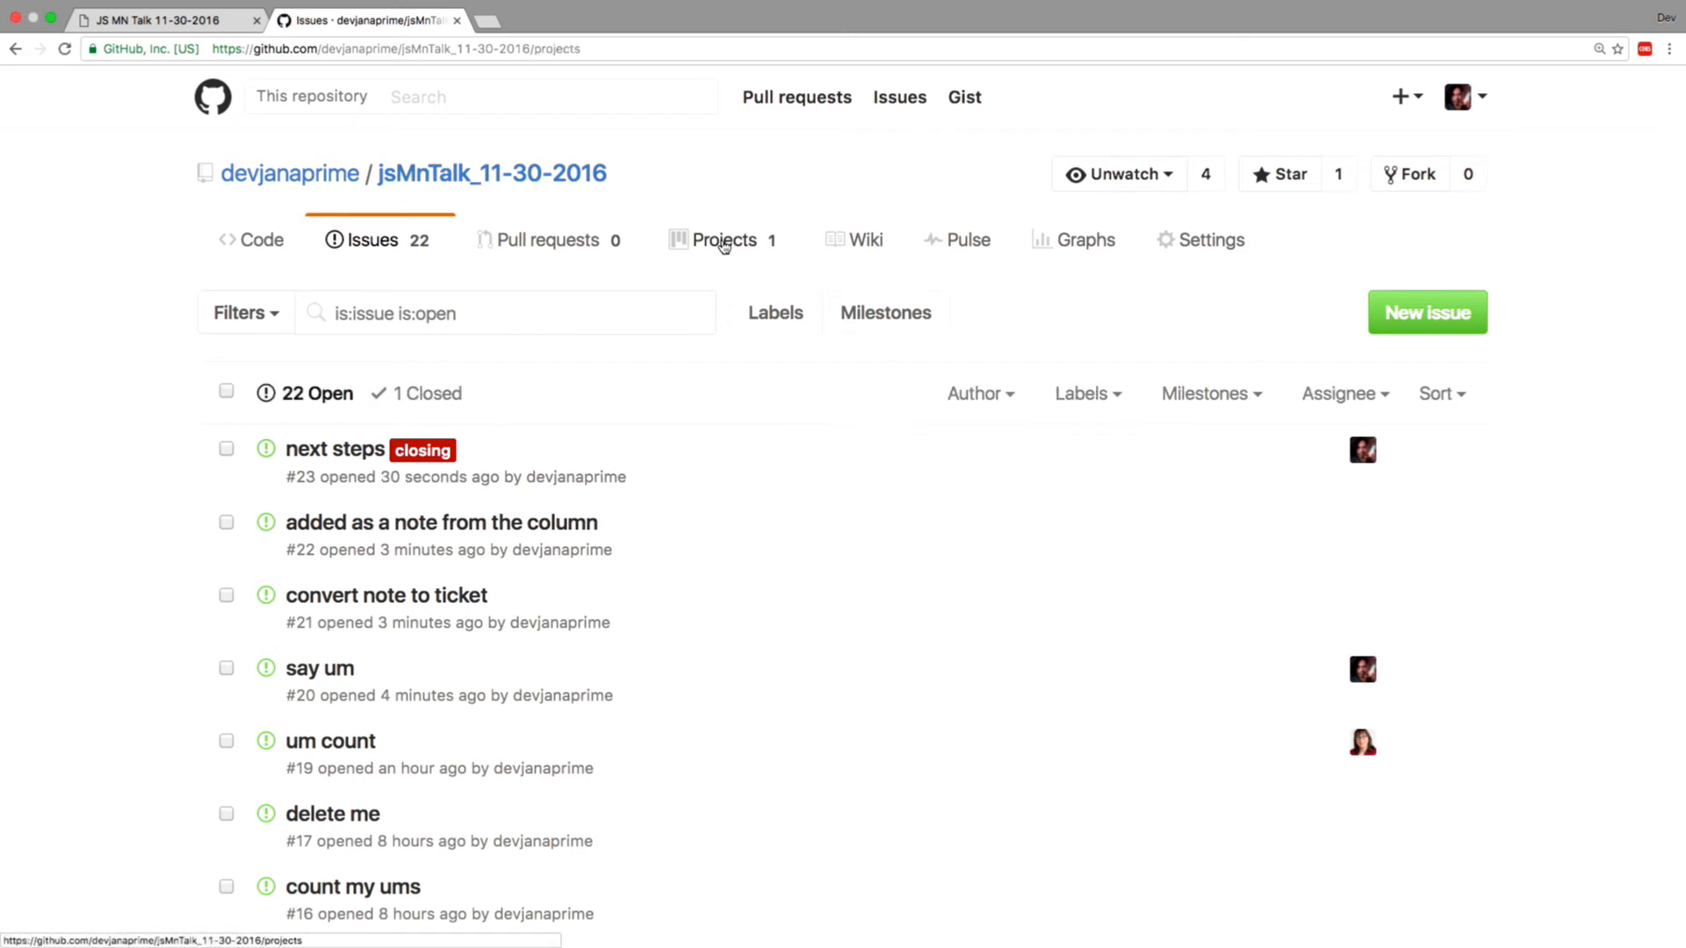
Reopen the JSMN talk 11-30-2013 Project board and move the "labeling" card from WIP to Done.
click(694, 240)
click(489, 467)
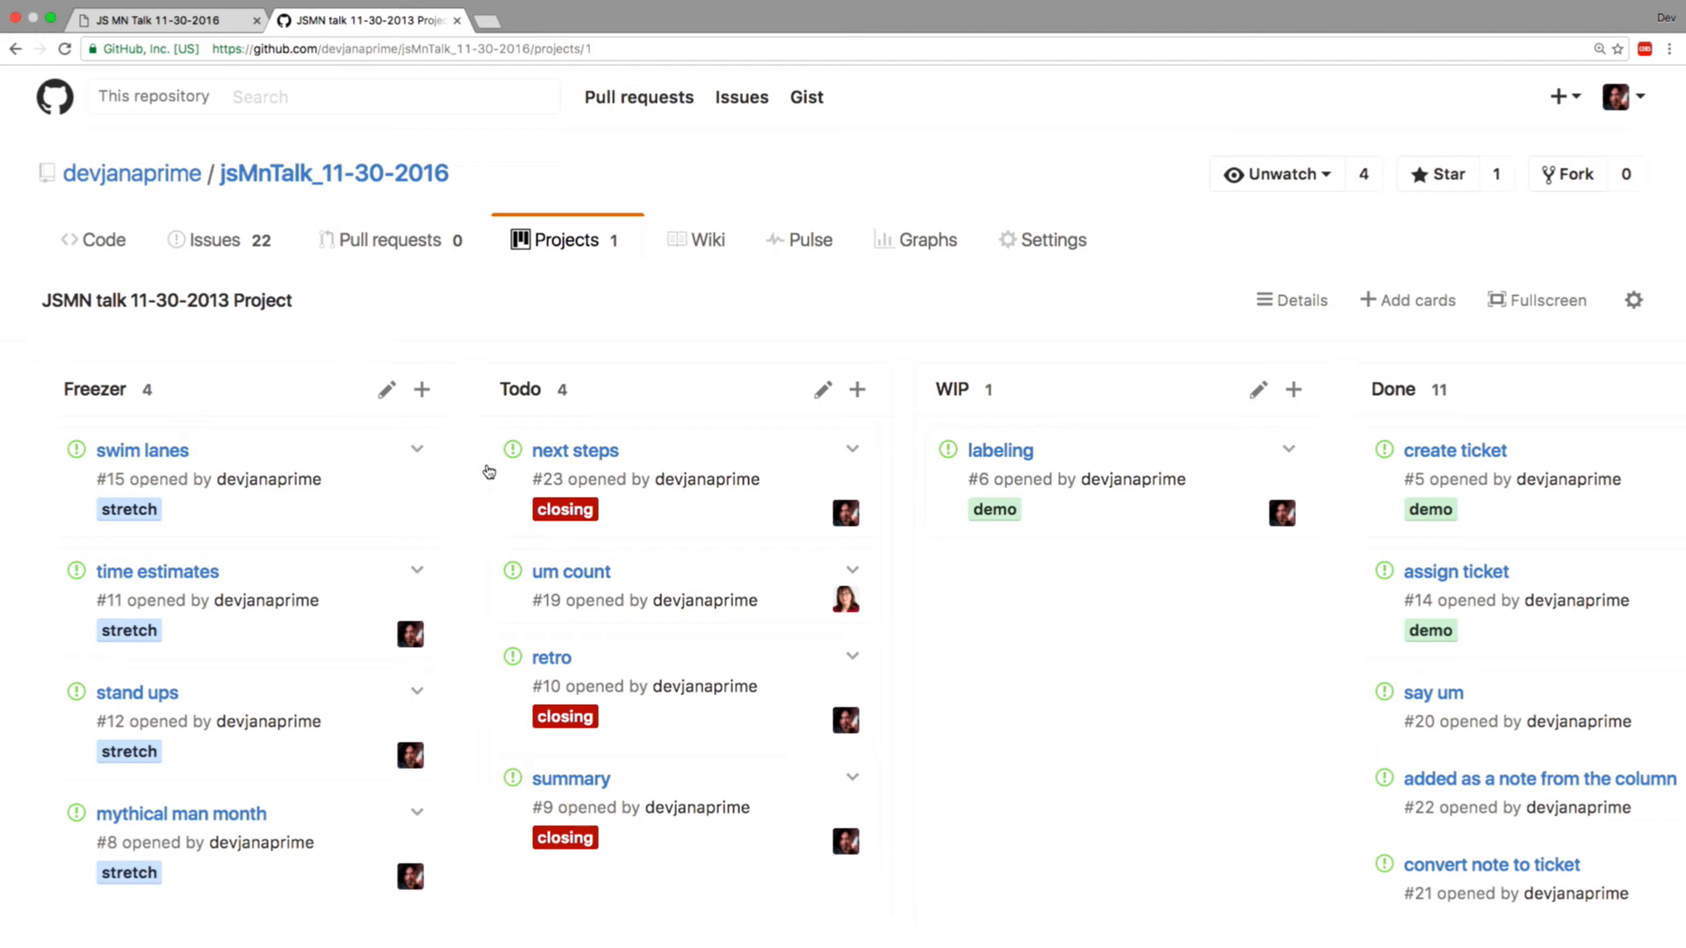
drag(1095, 489, 1495, 461)
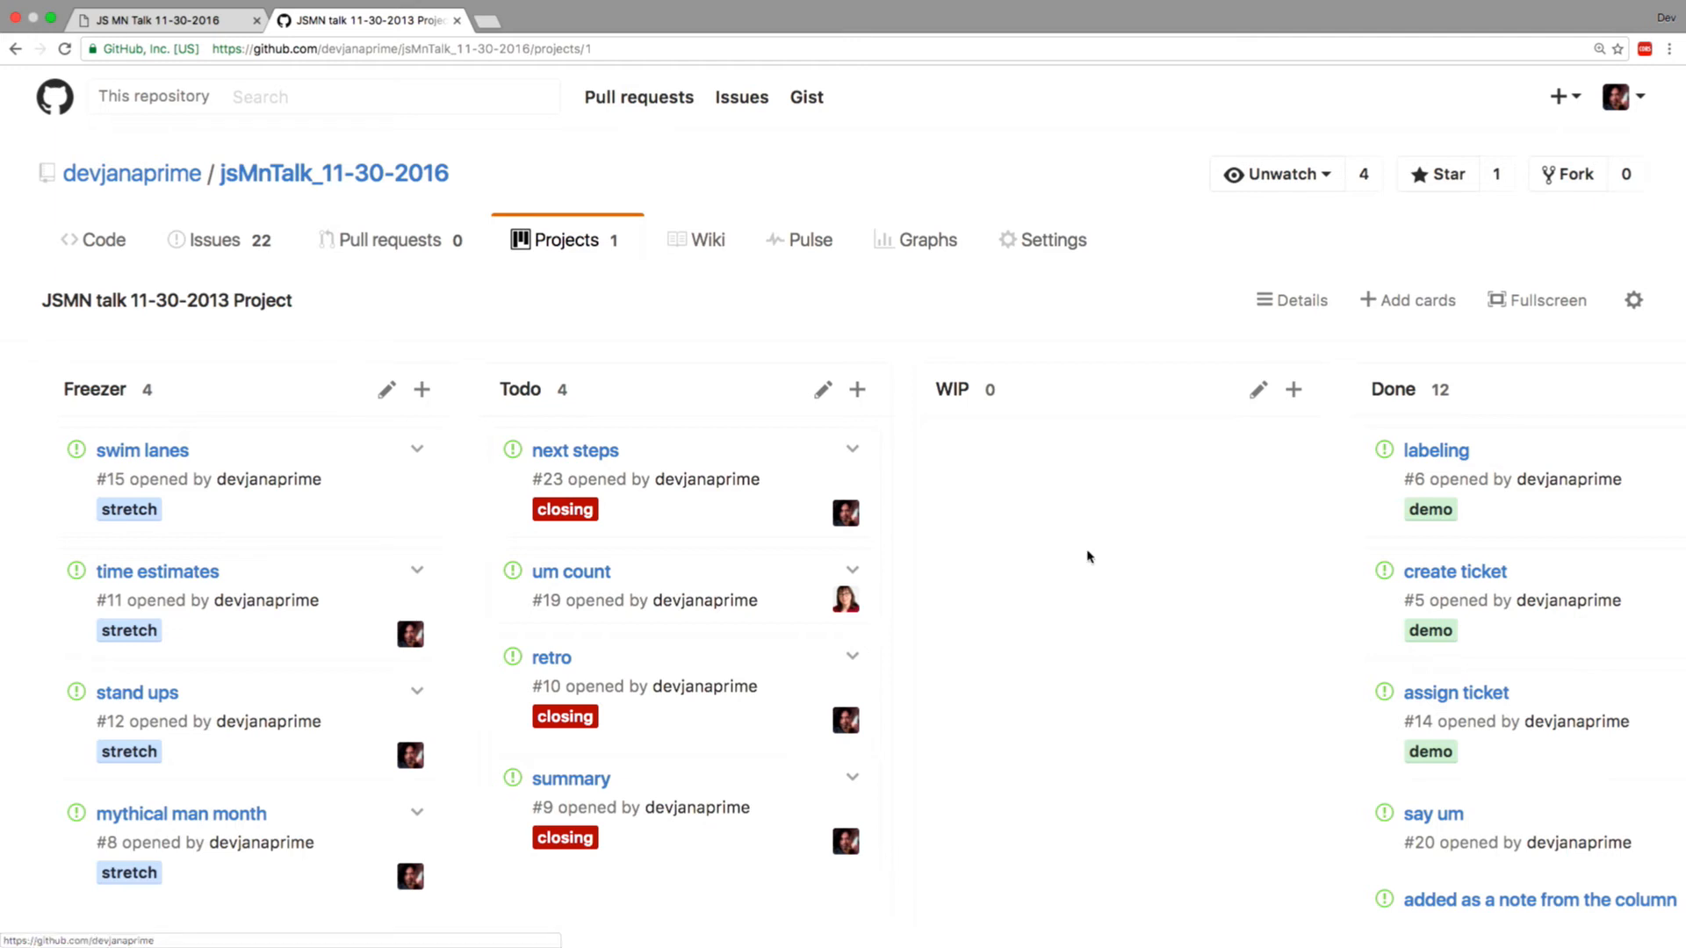
View the "next steps" issue's details from the Todo column and return to the project board.
click(586, 452)
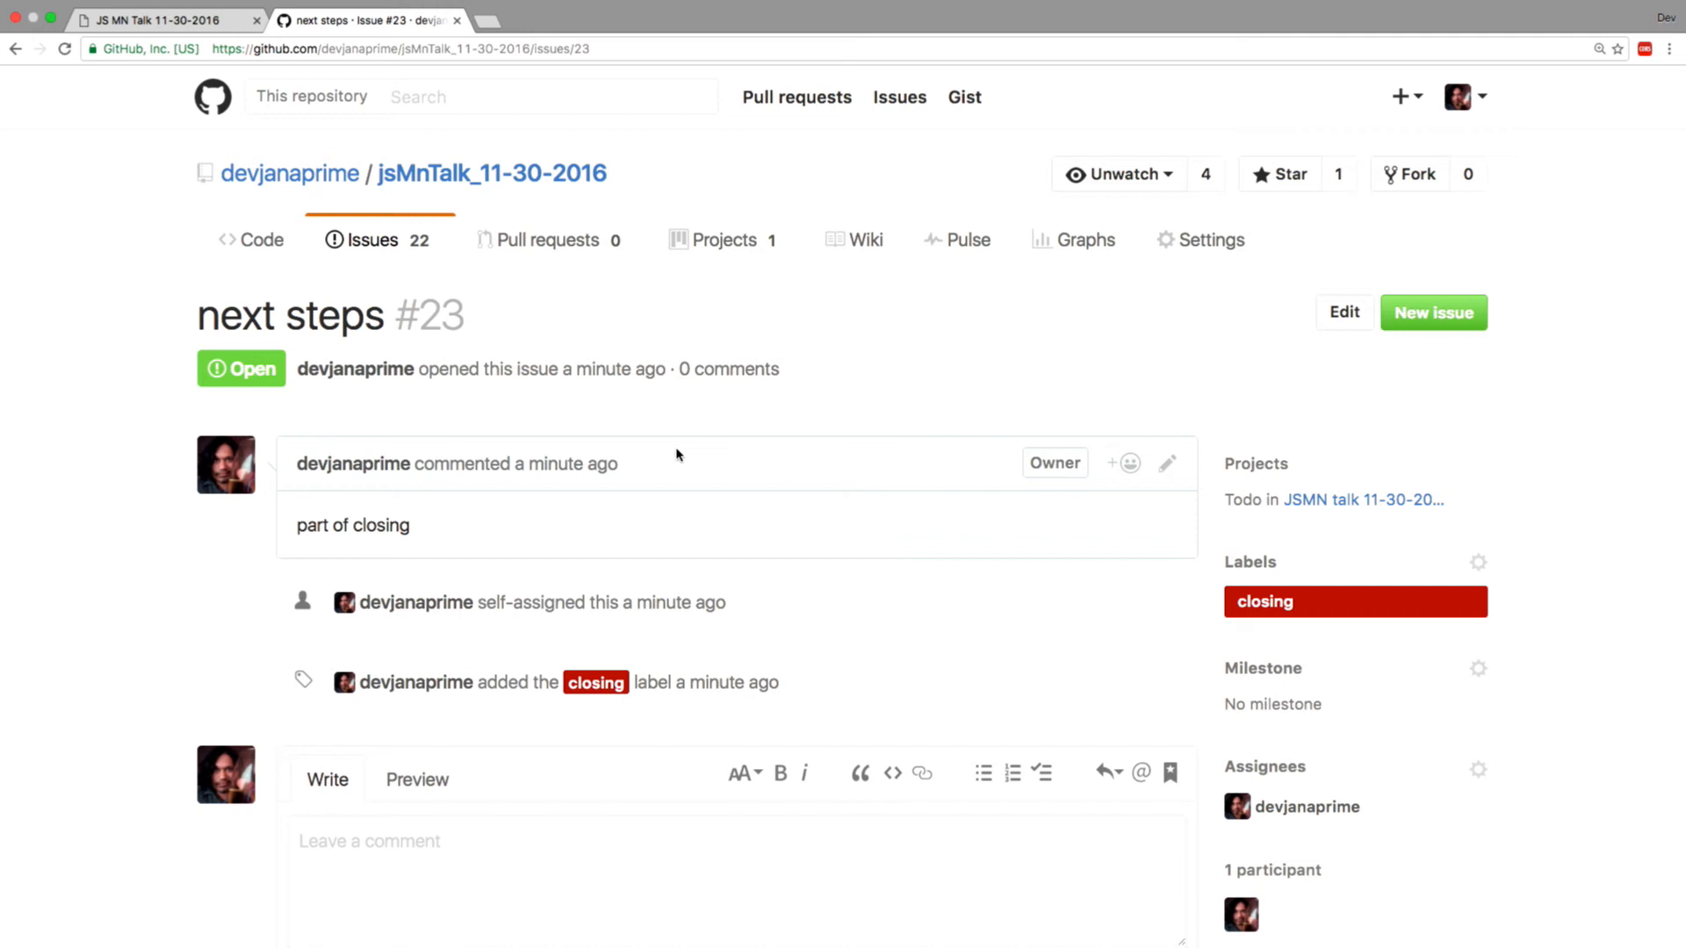
click(691, 238)
click(413, 462)
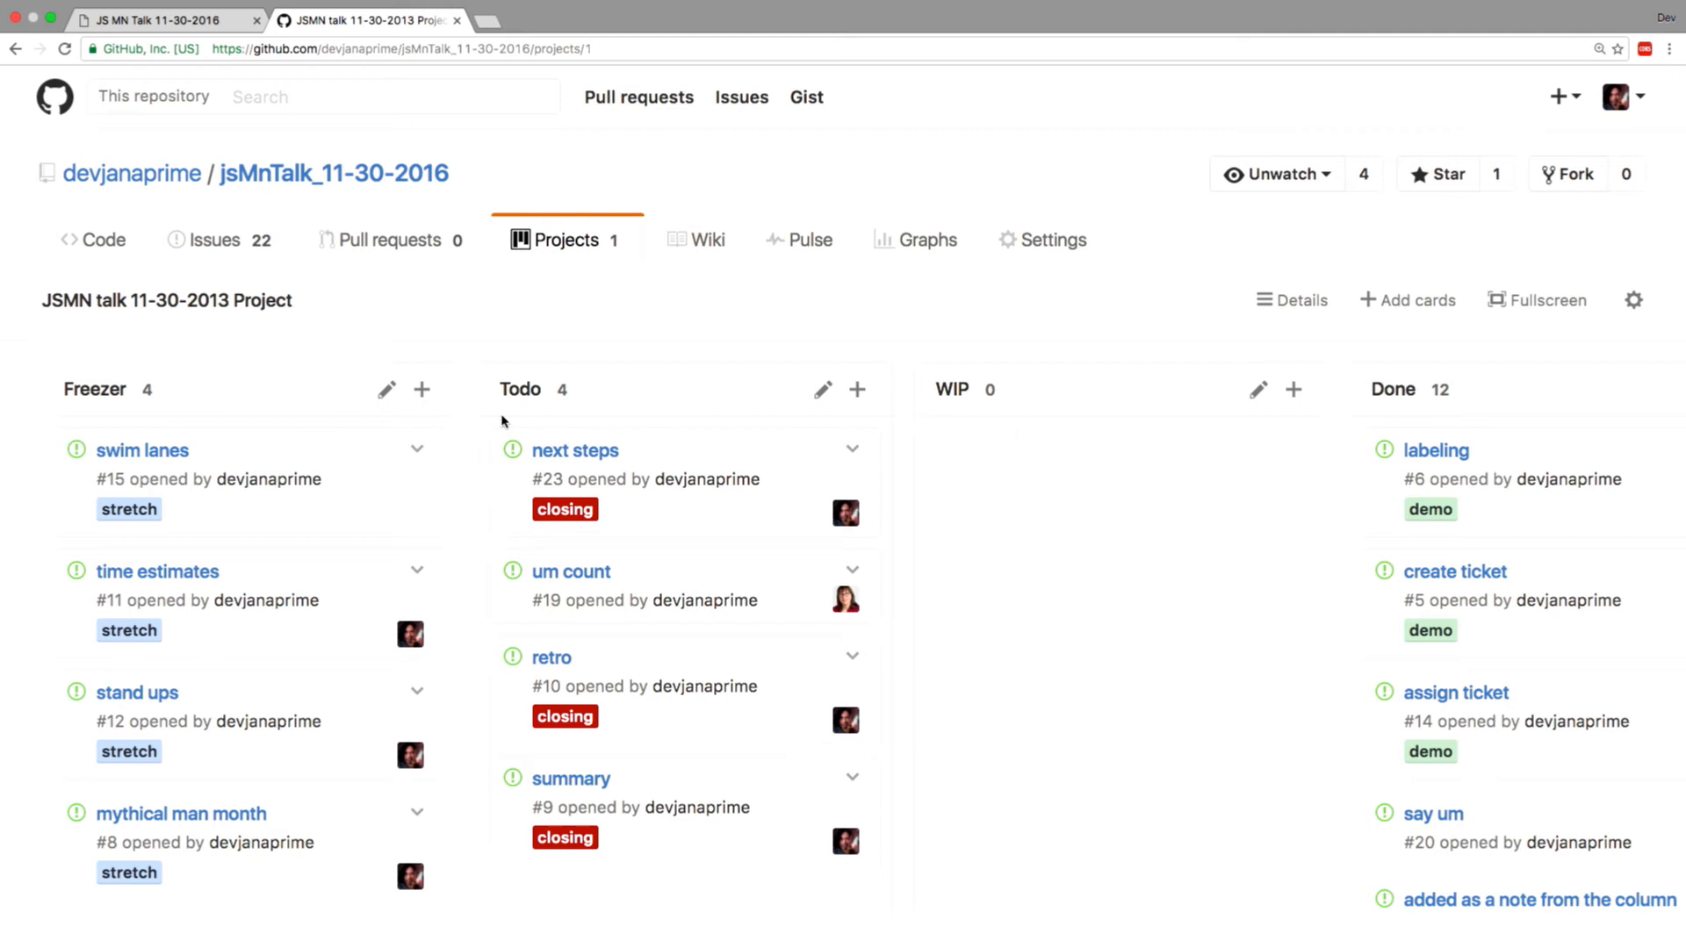
Switch to the JS MN Talk 11-30-2016 page and view the Github Projects Demo image under The Implementation.
mouse_move(285, 4)
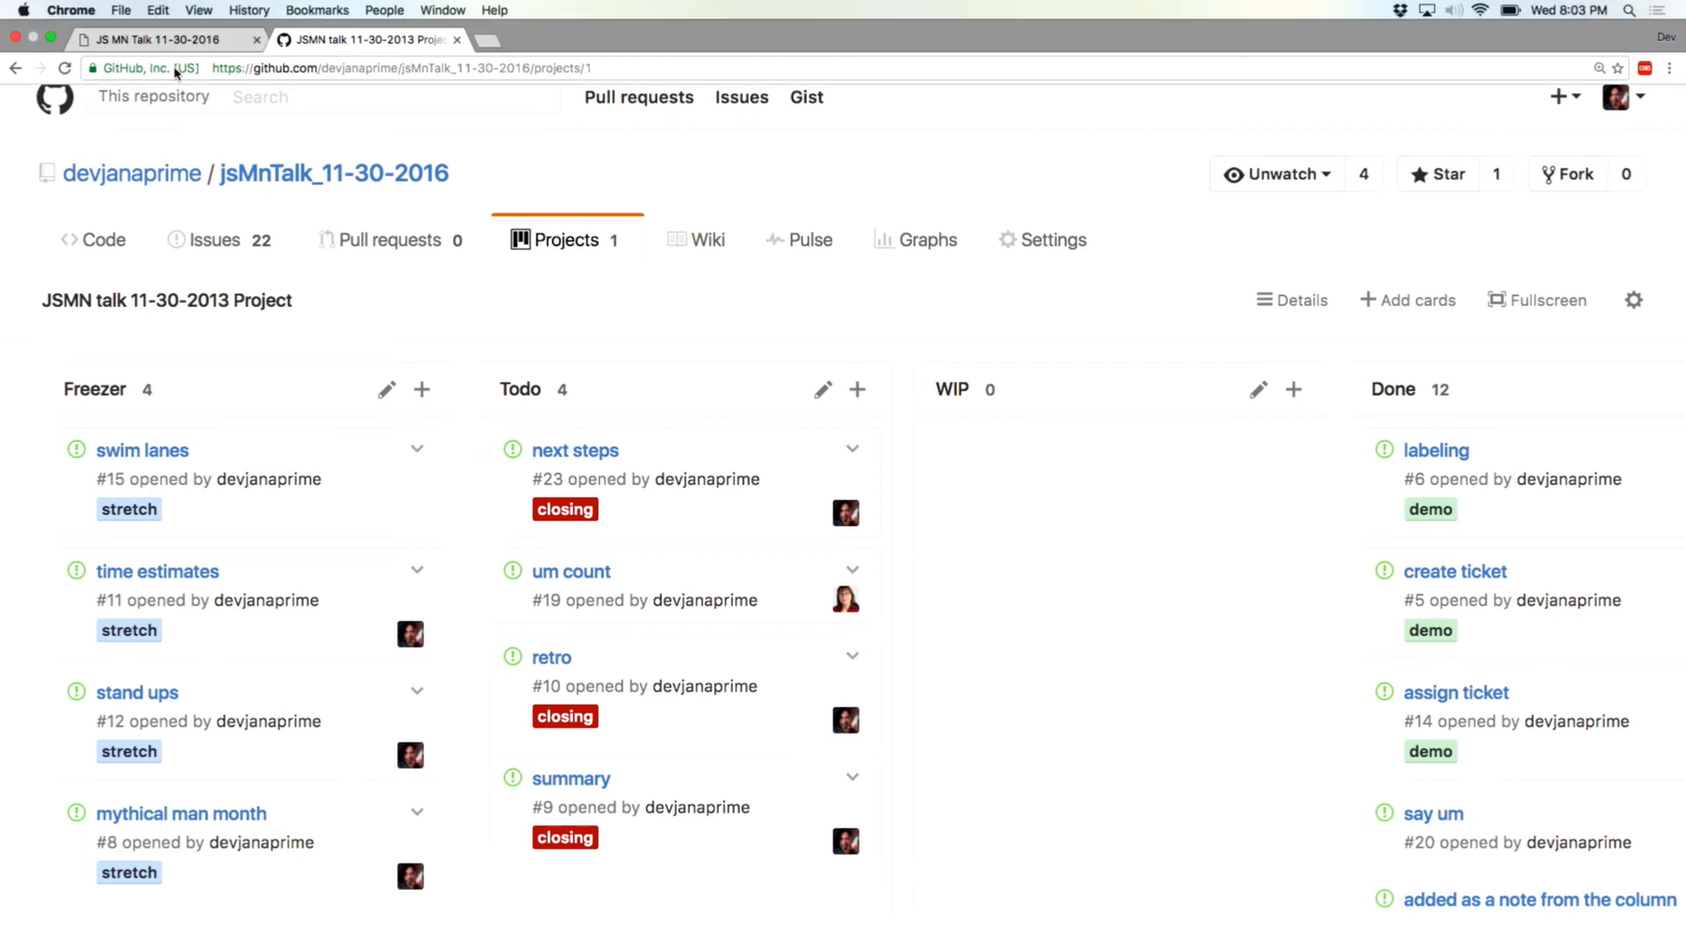
click(172, 40)
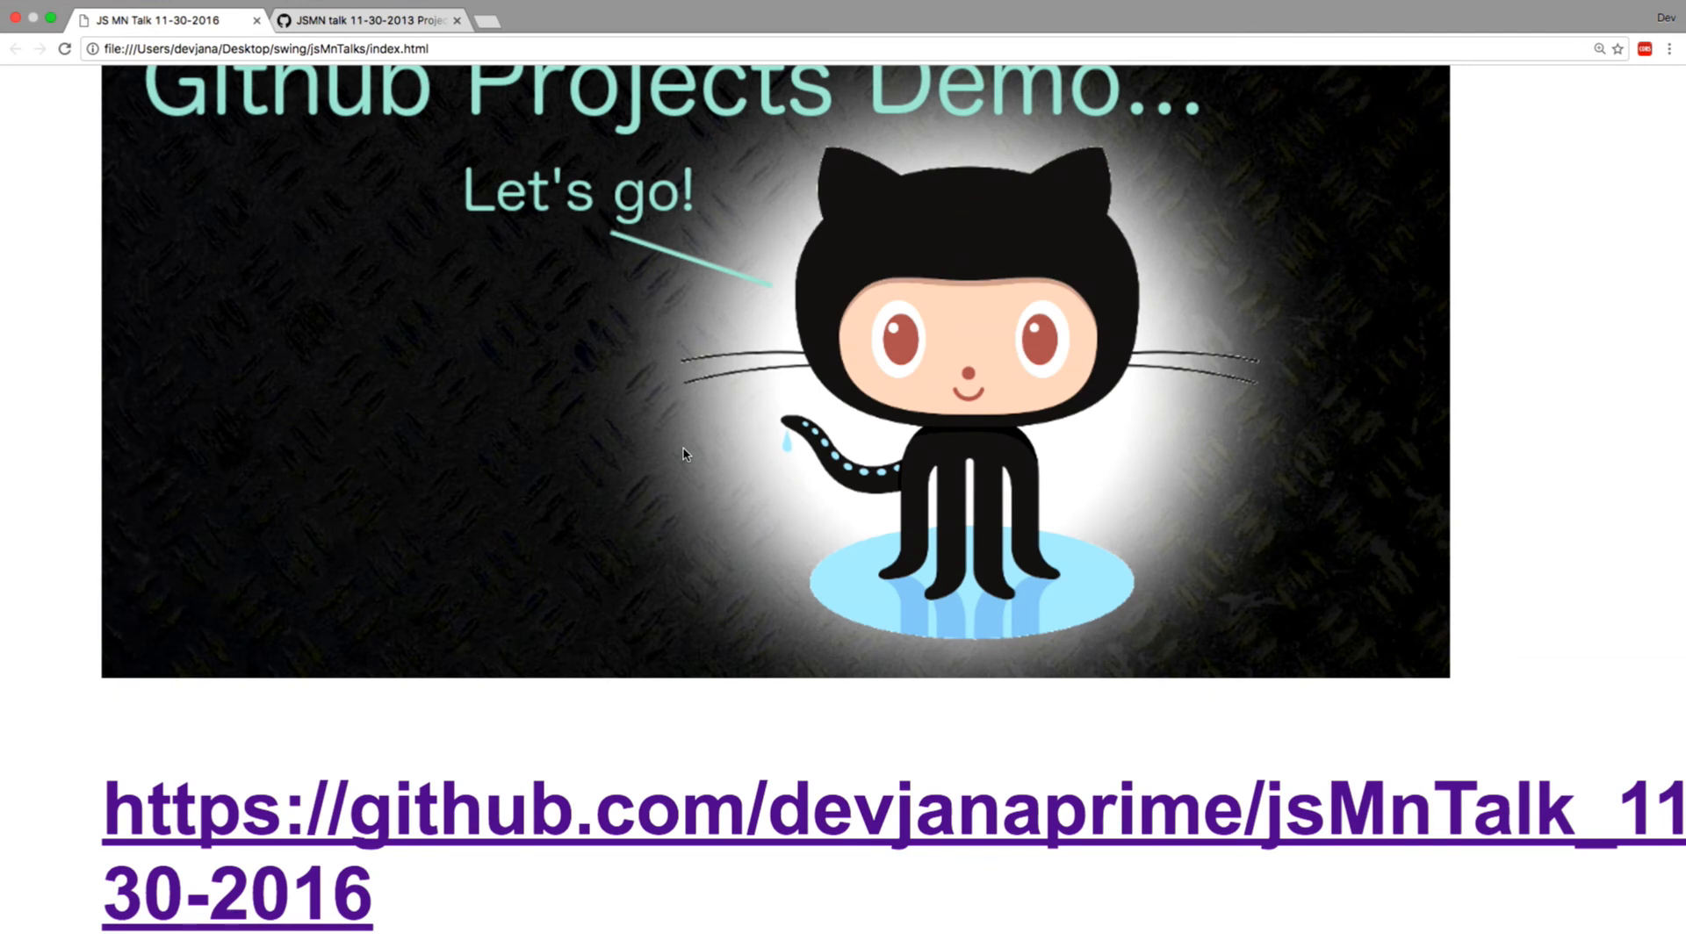
scroll(438, 254, up, 4)
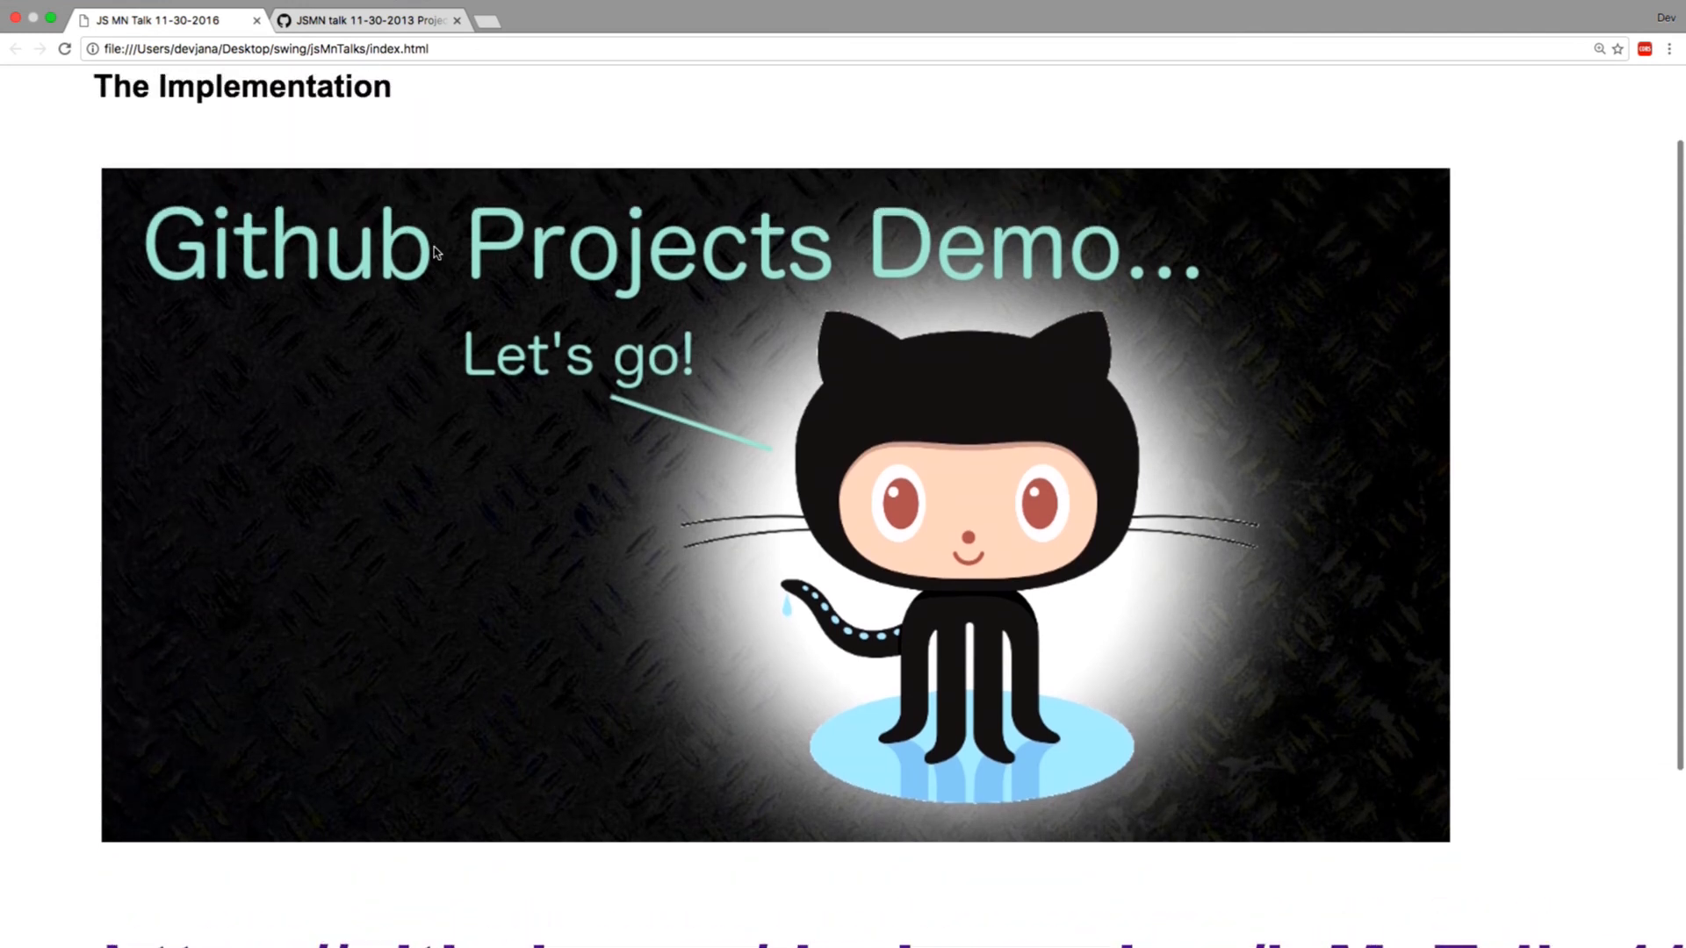
scroll(438, 253, up, 1)
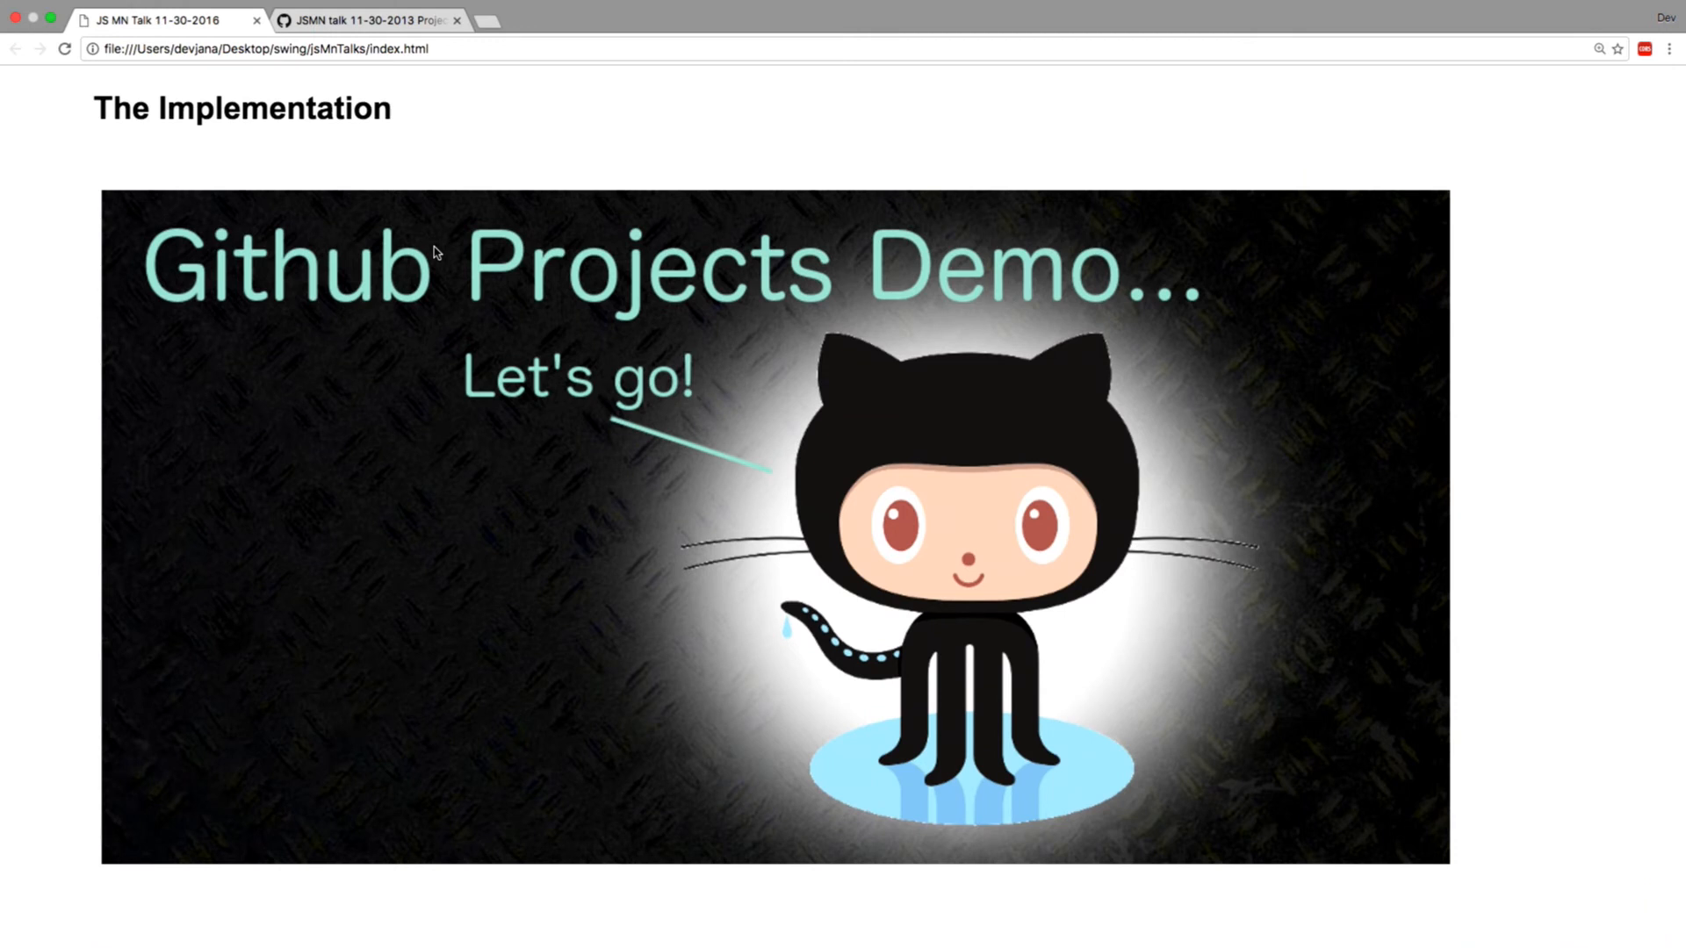
Return to the GitHub repository and reopen the JSMN talk 11-30-2013 Project from its project list.
click(330, 21)
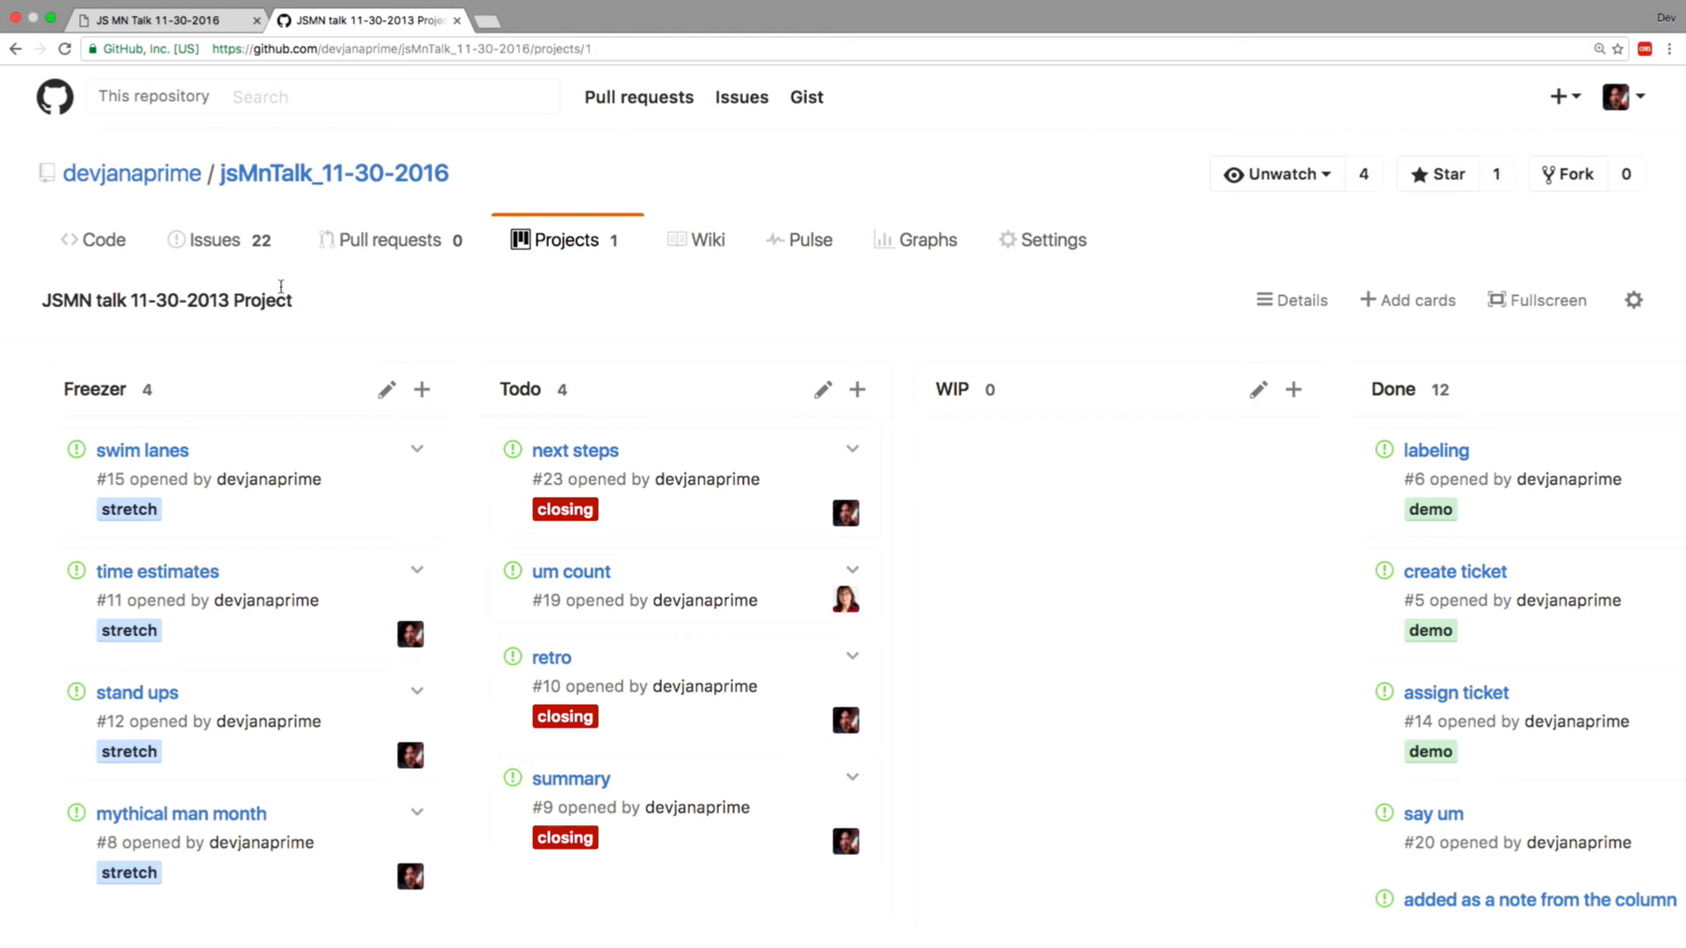
click(535, 242)
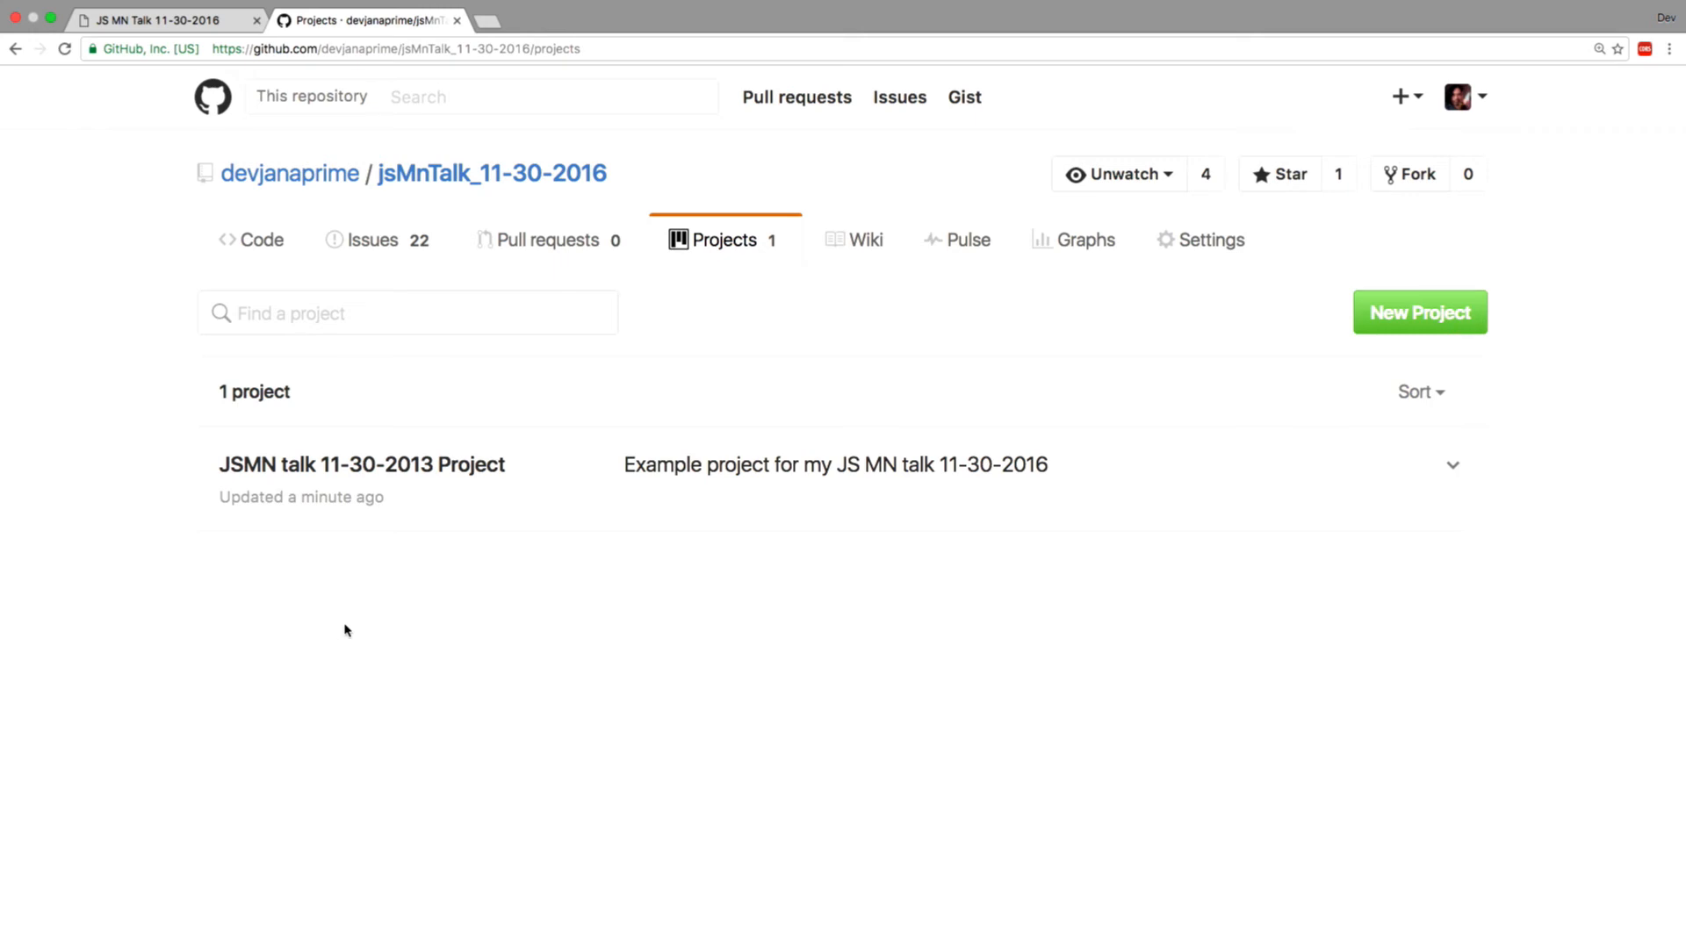
click(387, 464)
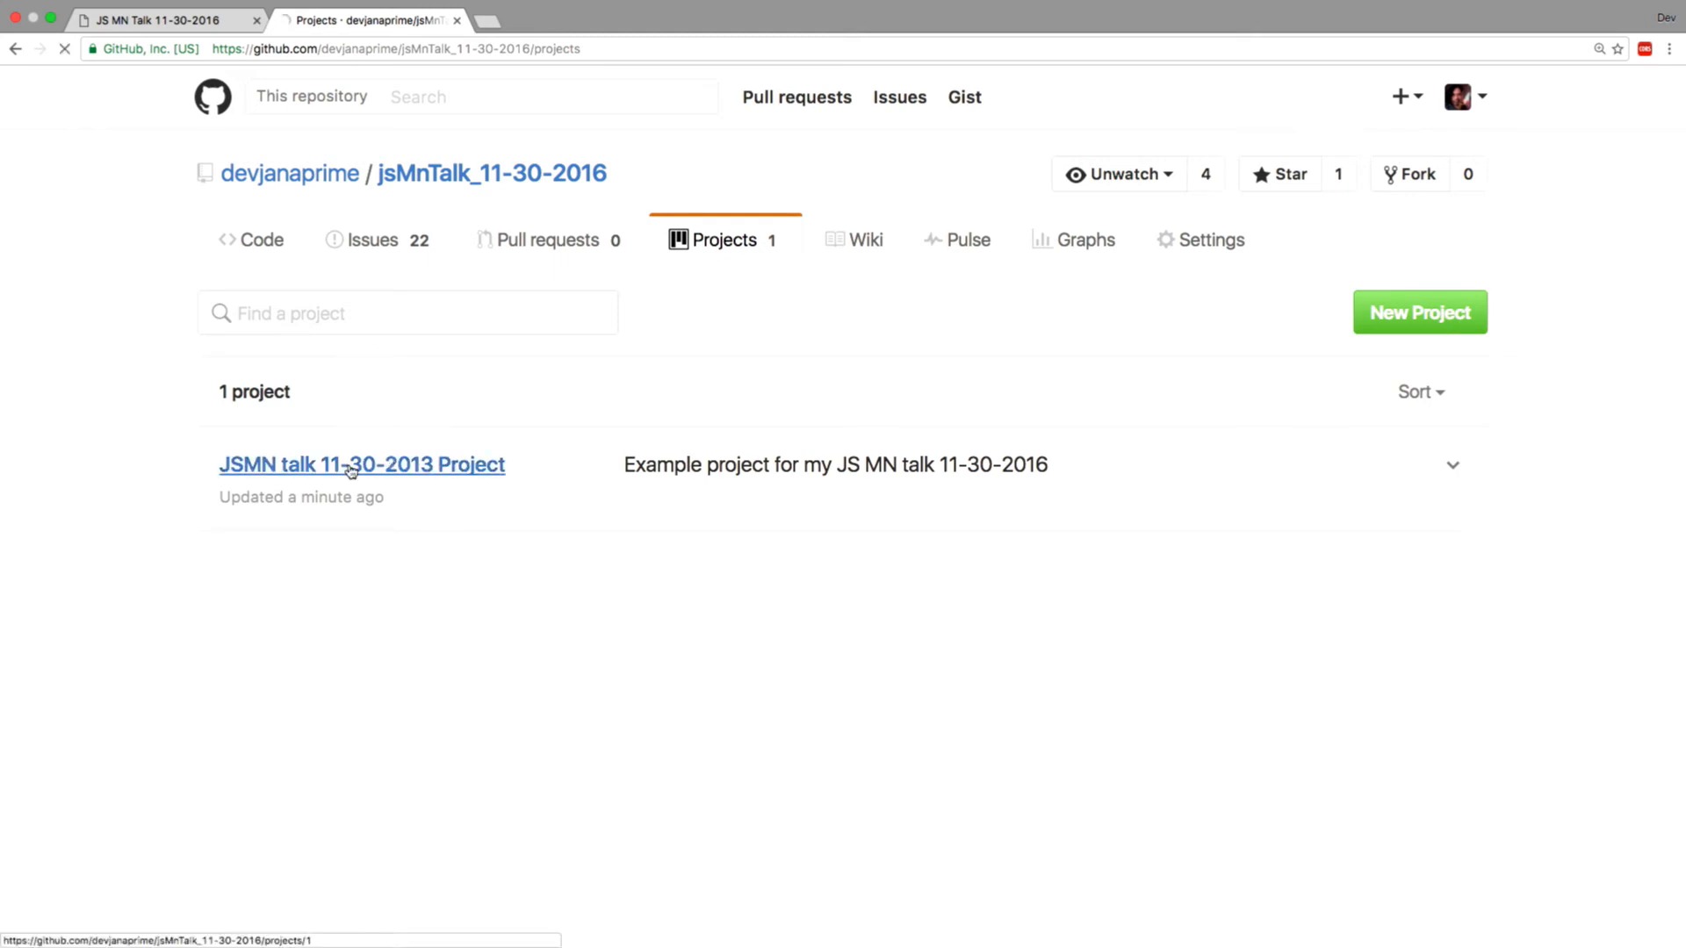